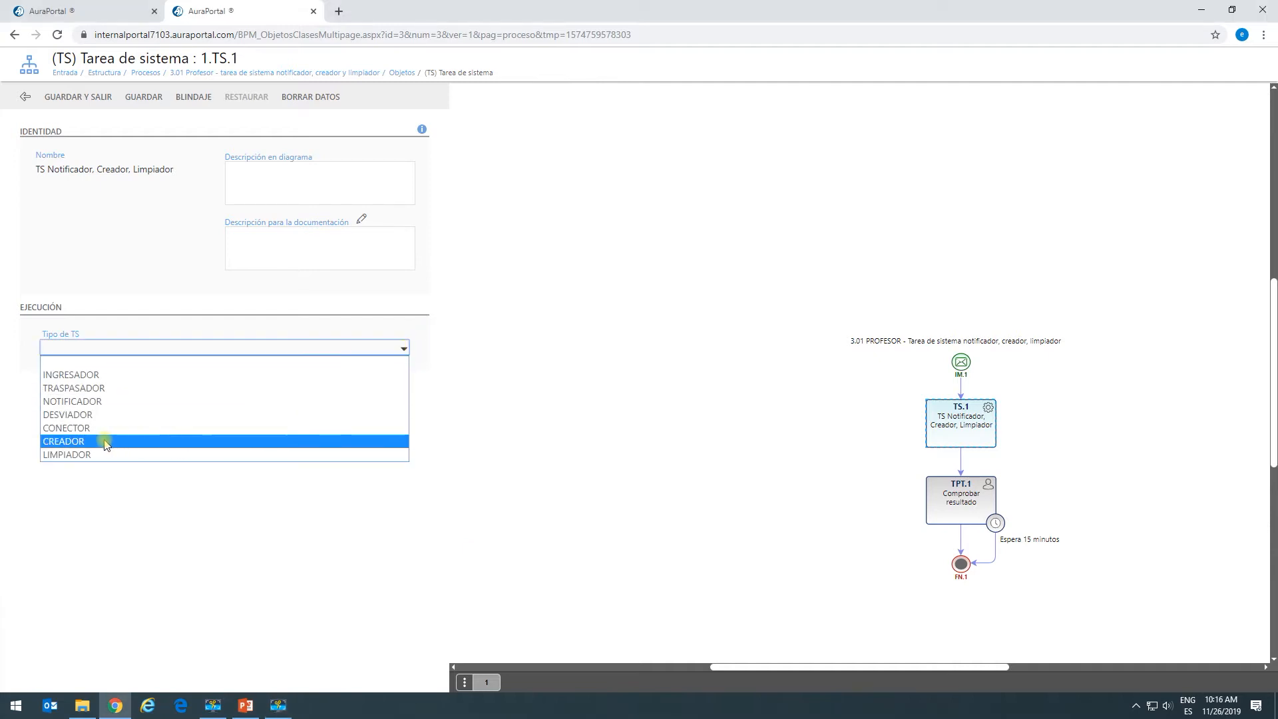
# Set TS.1's Tipo de TS to CREADOR with function 'Crea cuenta y contacto'.
pyautogui.click(83, 442)
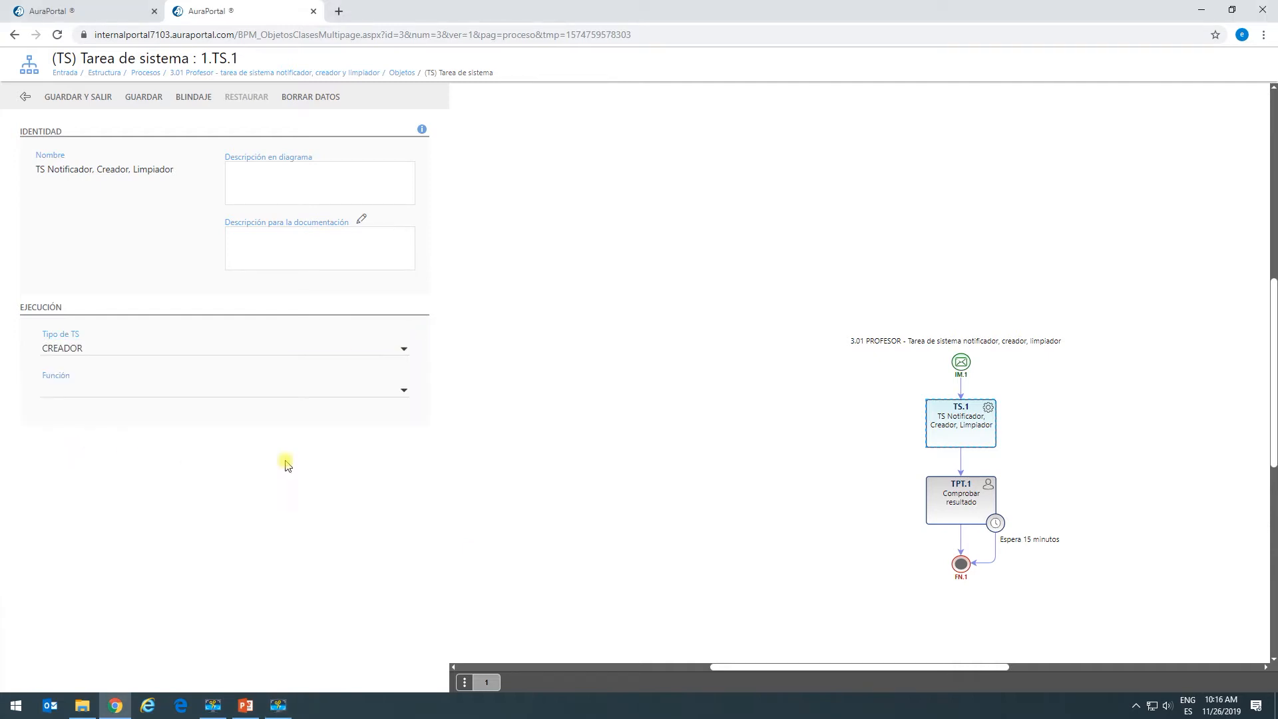
pyautogui.click(405, 389)
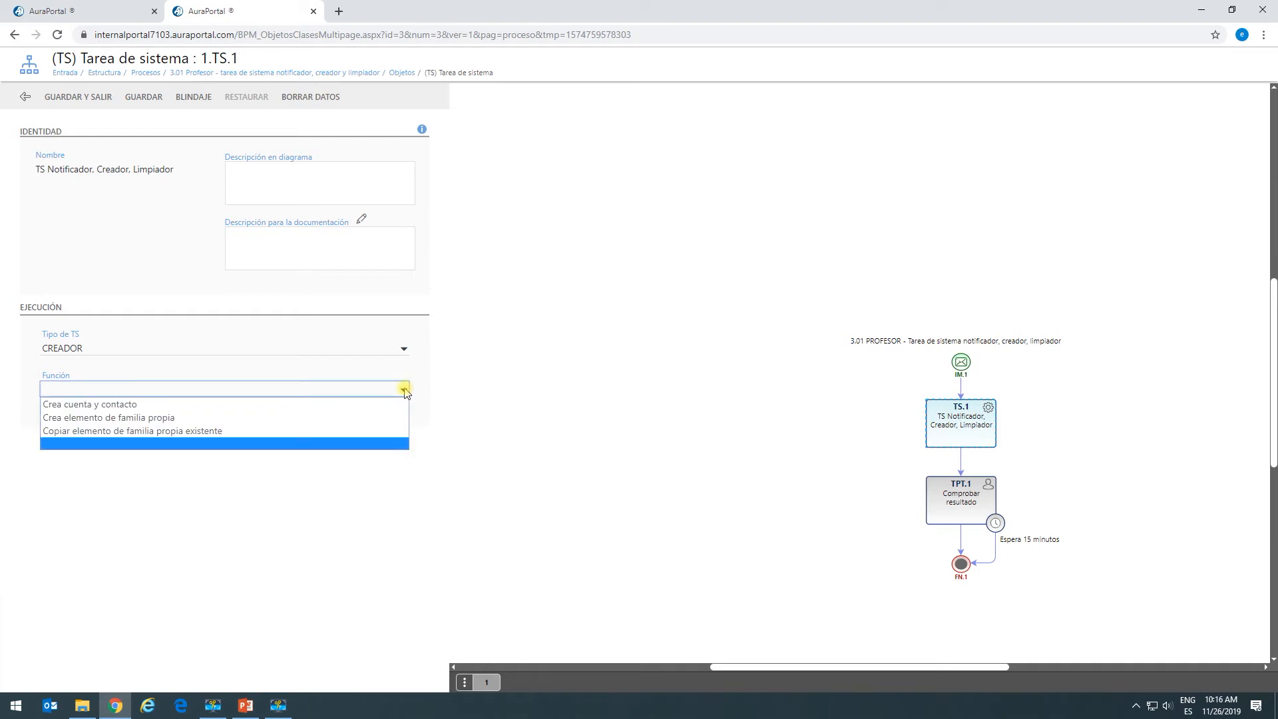
pyautogui.click(149, 405)
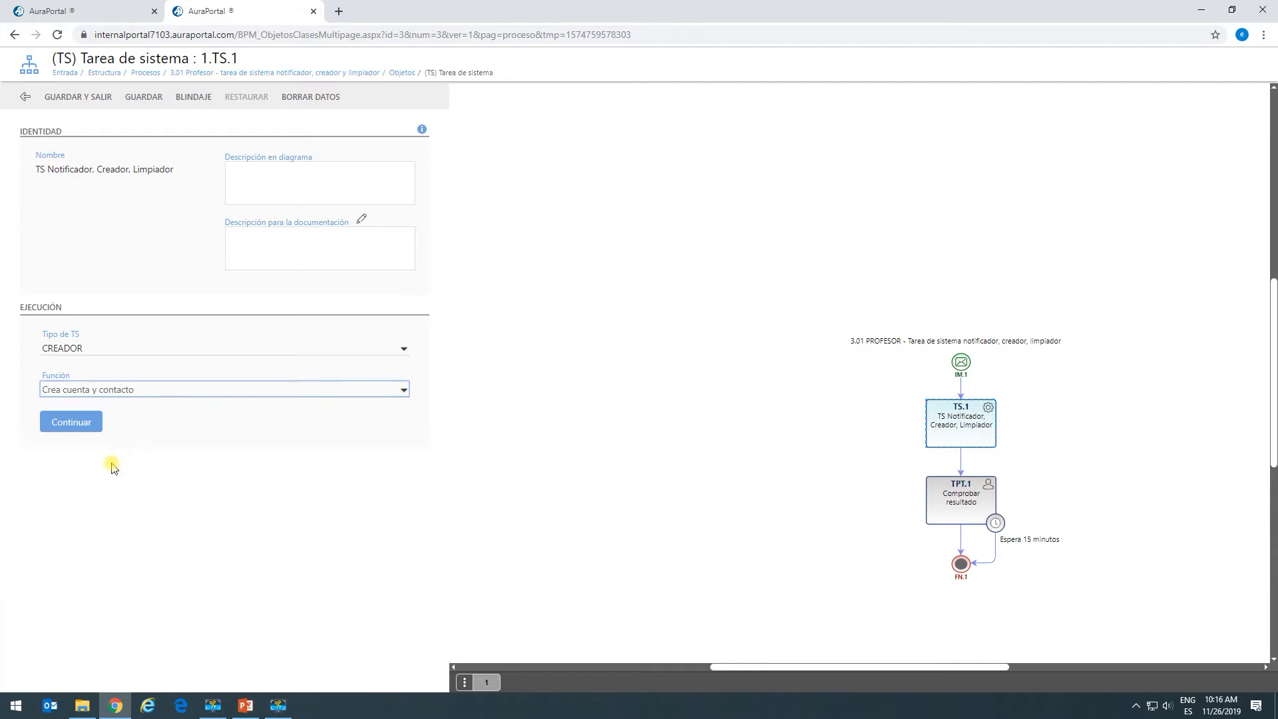
pyautogui.click(71, 437)
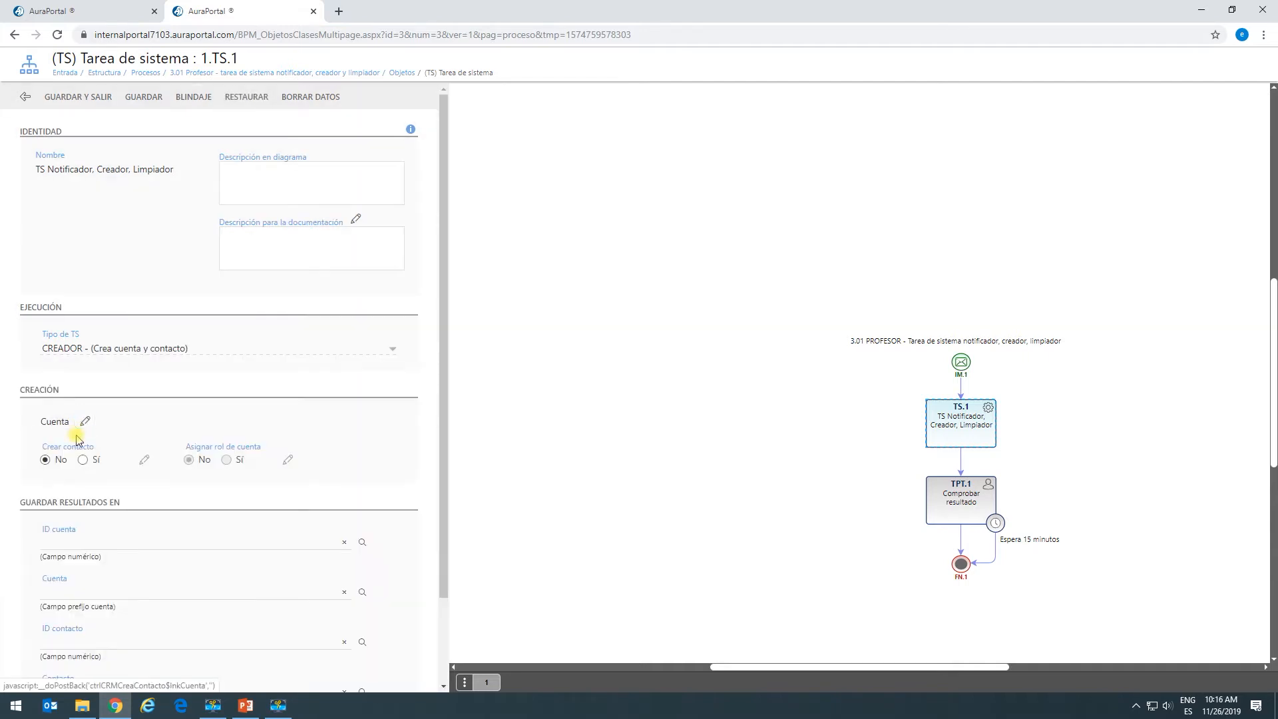
# Select Sí under Crear contacto in the properties panel.
pyautogui.scroll(-2, 345, 398)
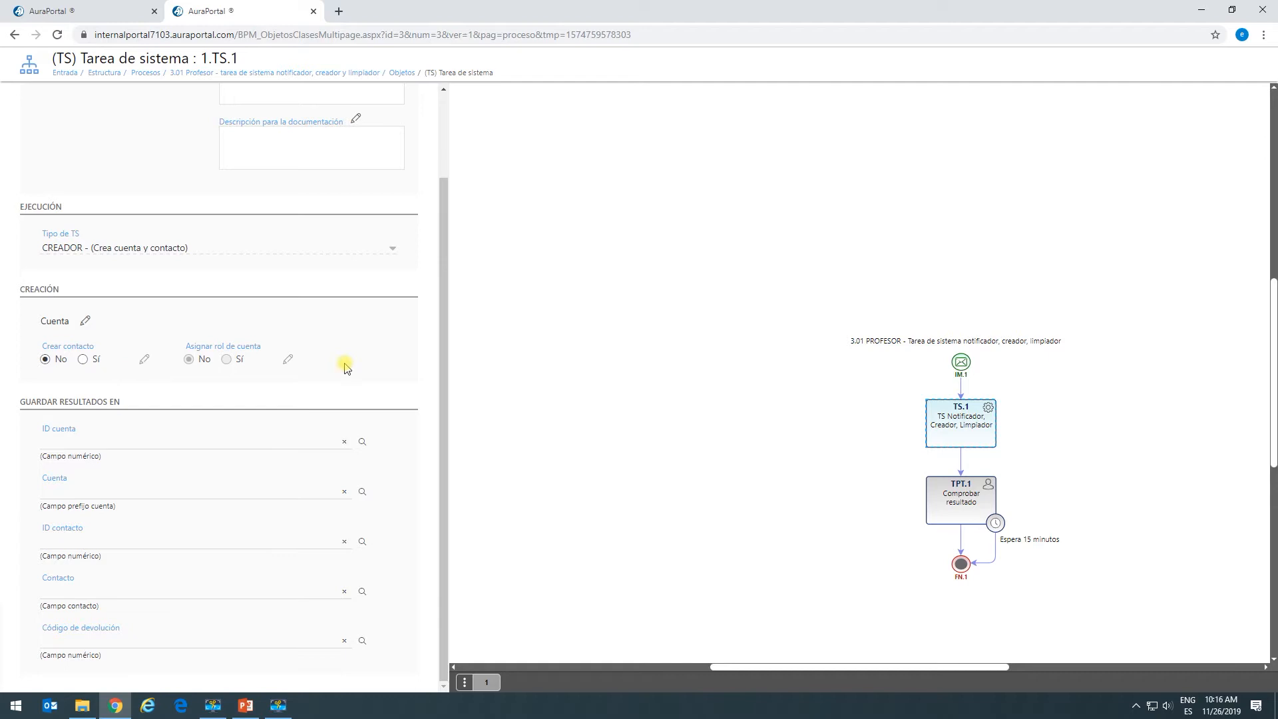
pyautogui.click(84, 321)
# Set the account to Nueva with trade name from 3_Texto multilínea rico and class General, then save.
pyautogui.click(85, 322)
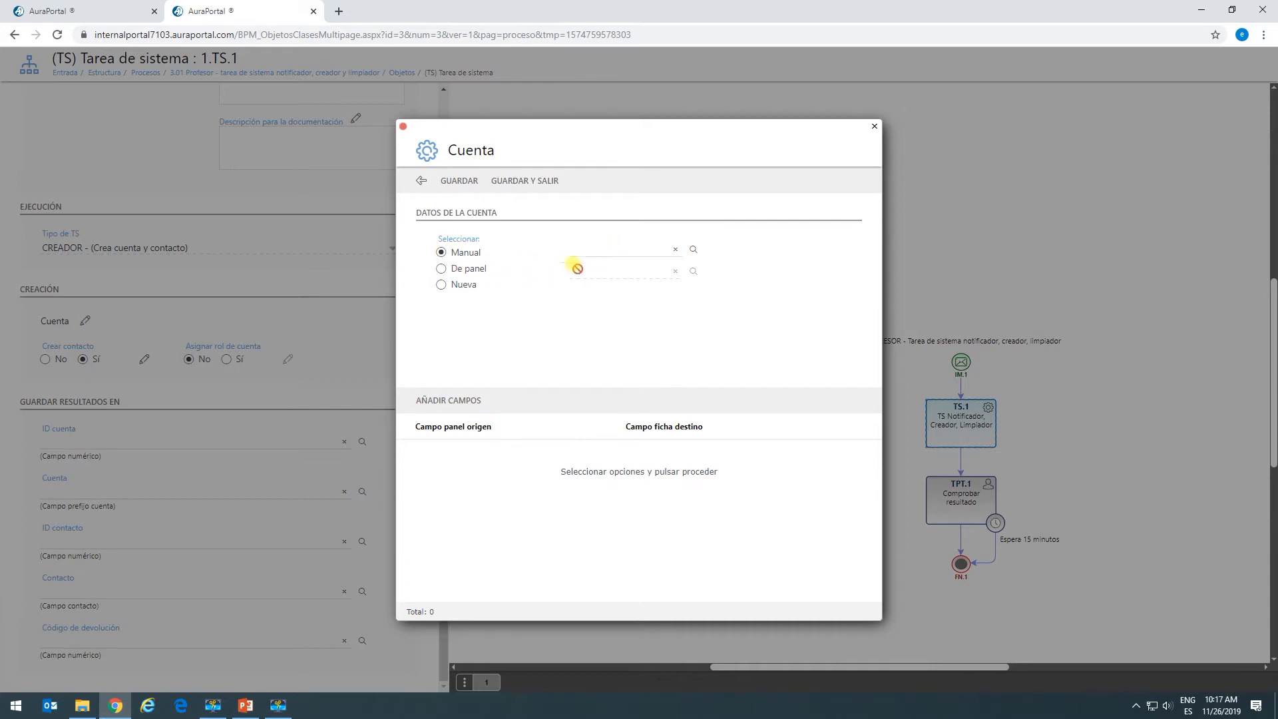
pyautogui.click(442, 270)
pyautogui.click(441, 287)
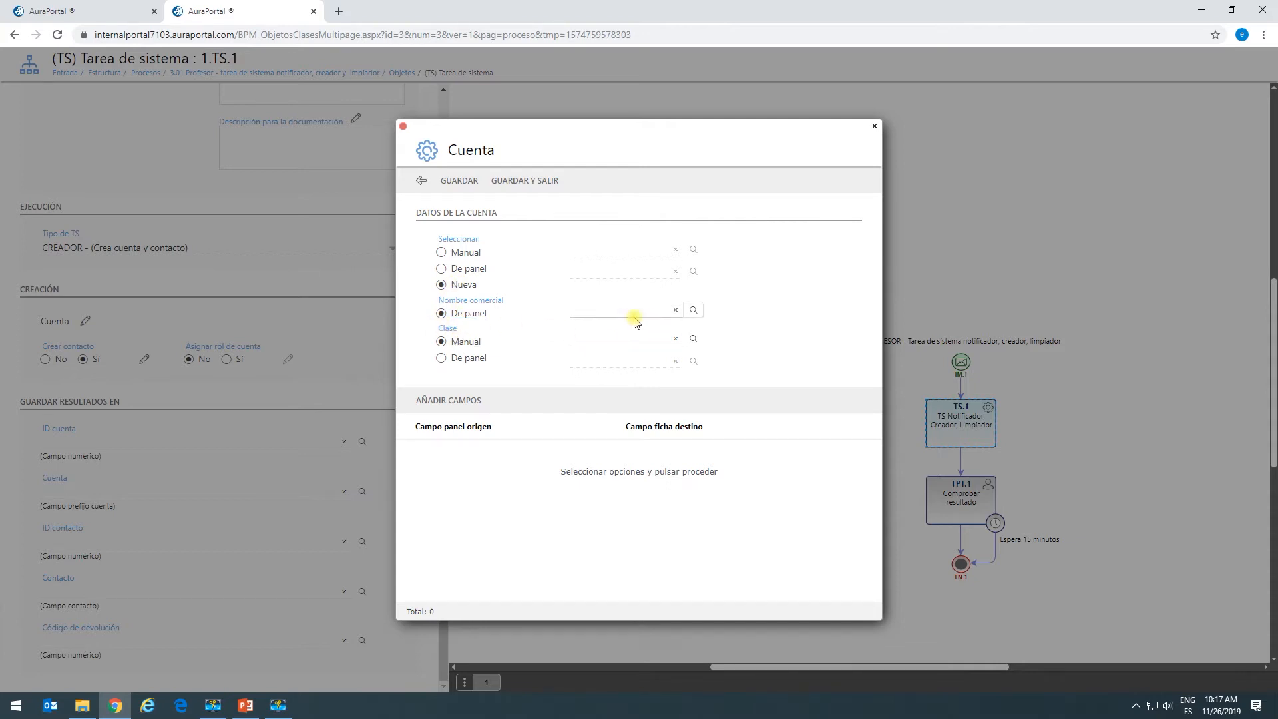
pyautogui.click(693, 313)
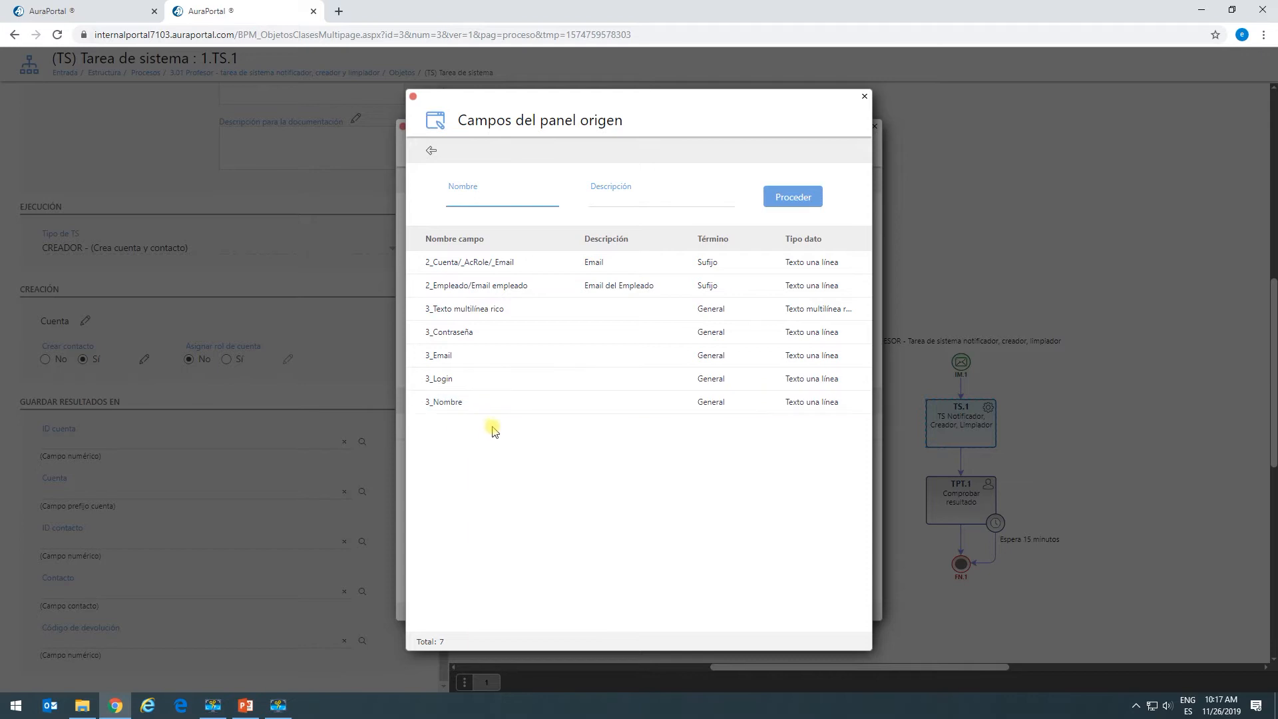
pyautogui.click(489, 311)
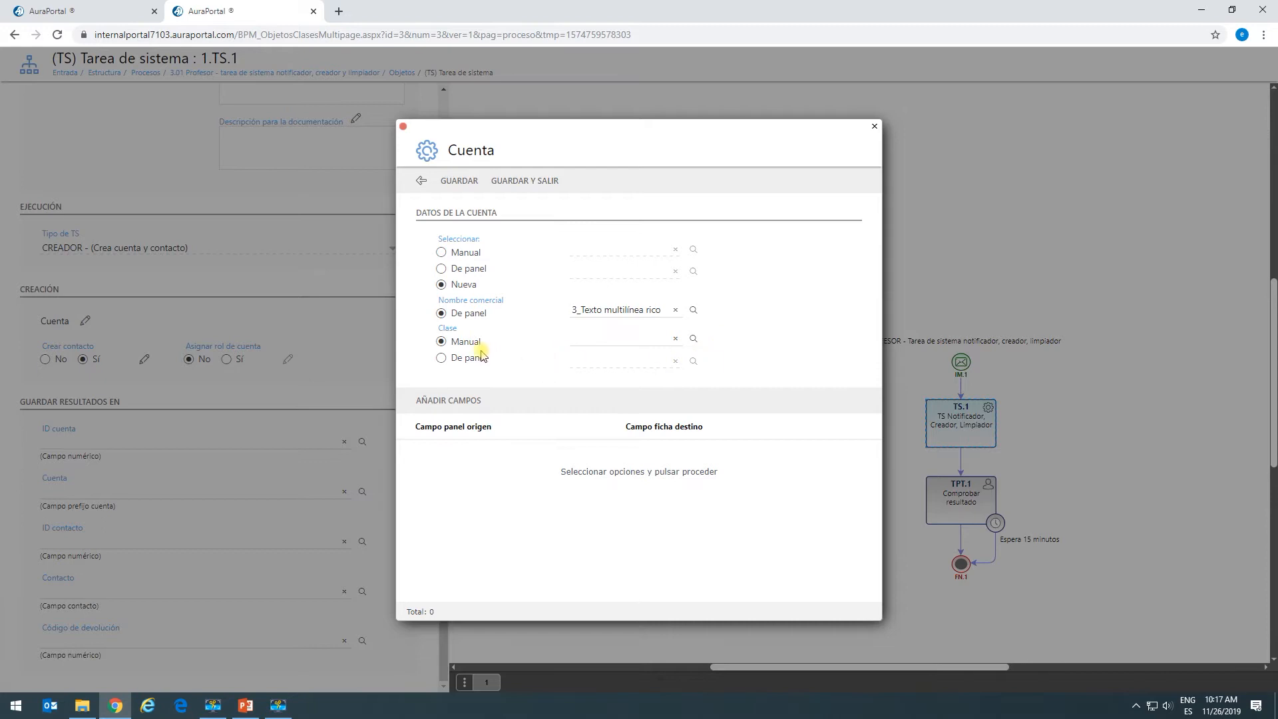
pyautogui.click(693, 338)
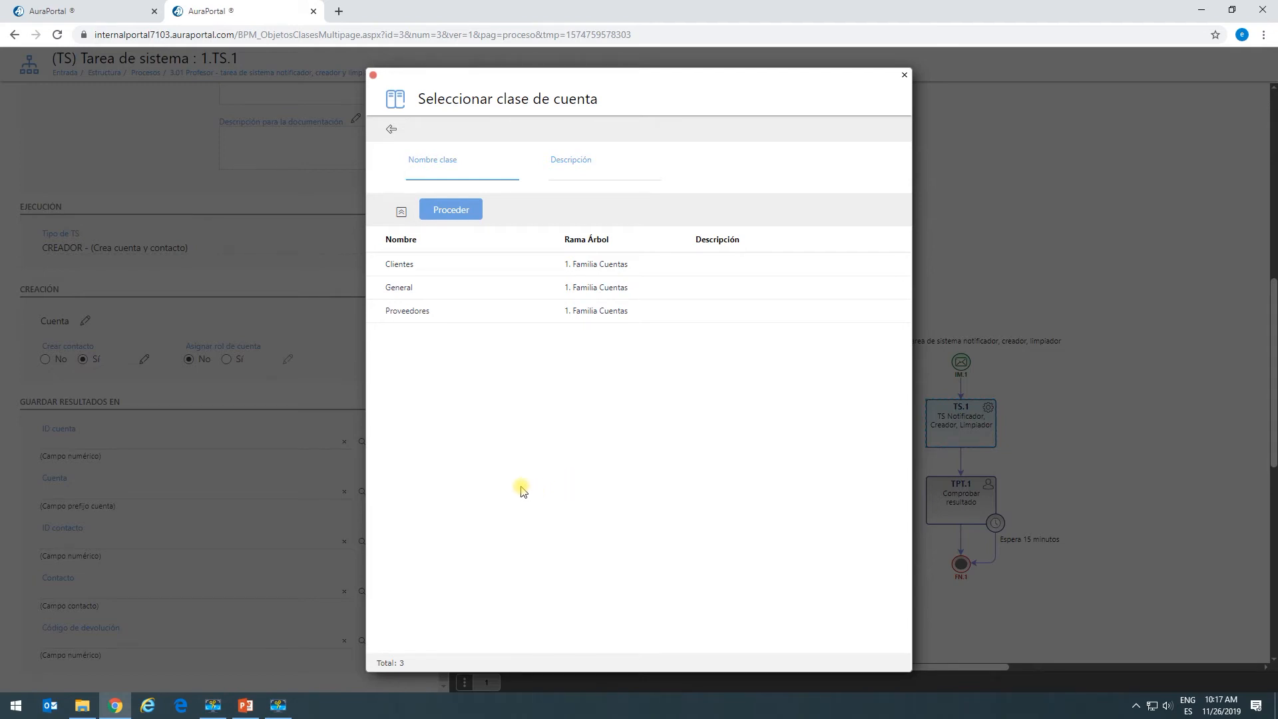
pyautogui.doubleClick(408, 291)
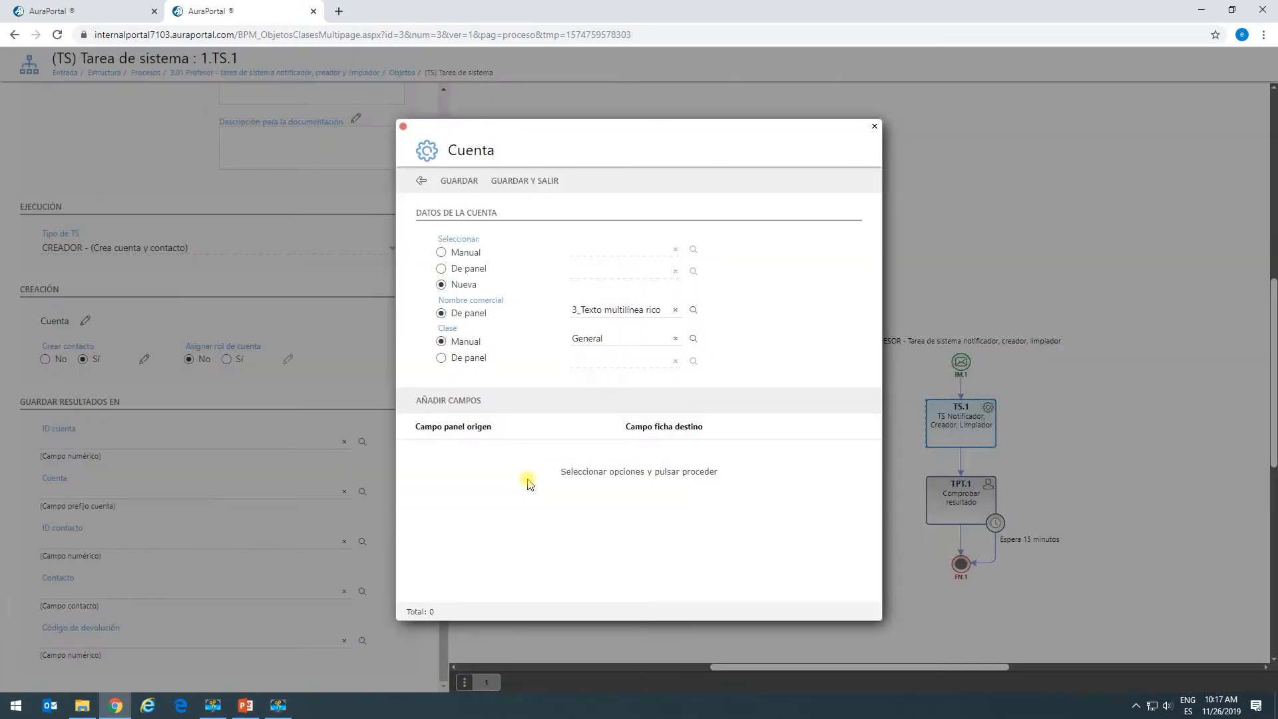
pyautogui.click(526, 182)
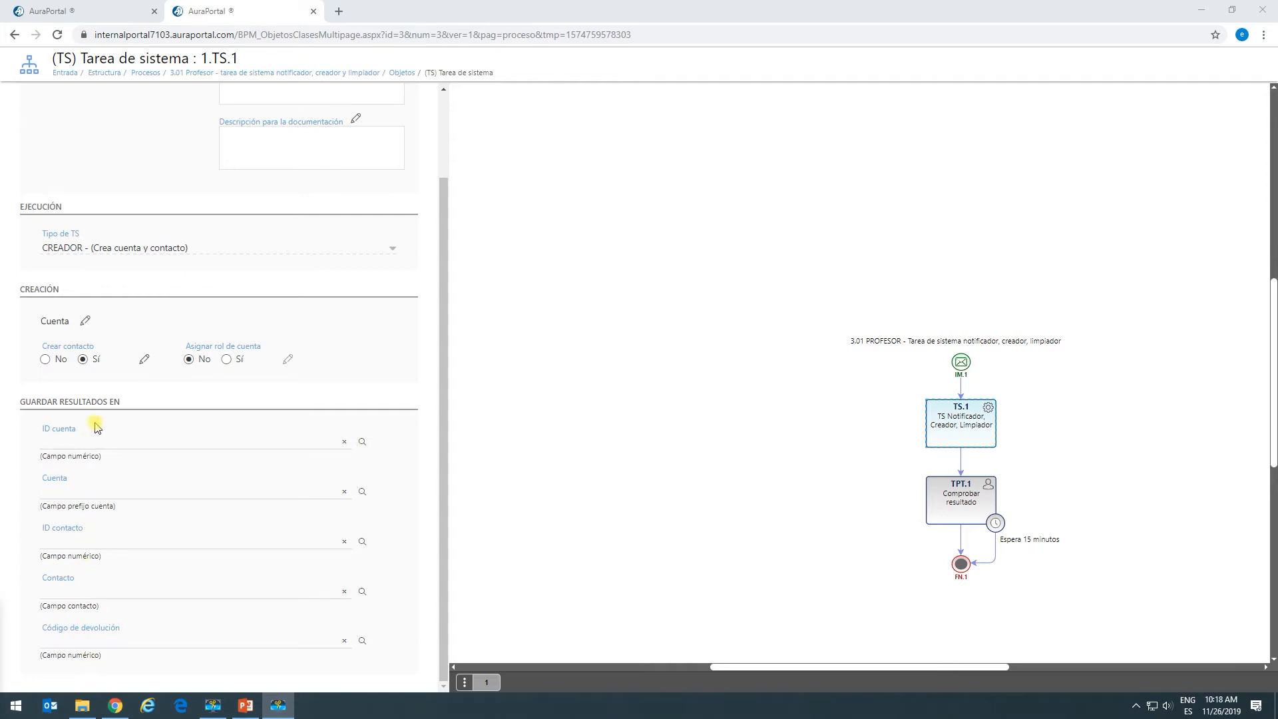
# Set the contact name to 3_Nombre, nature Usuario externo, licence type Nominativa.
pyautogui.click(144, 361)
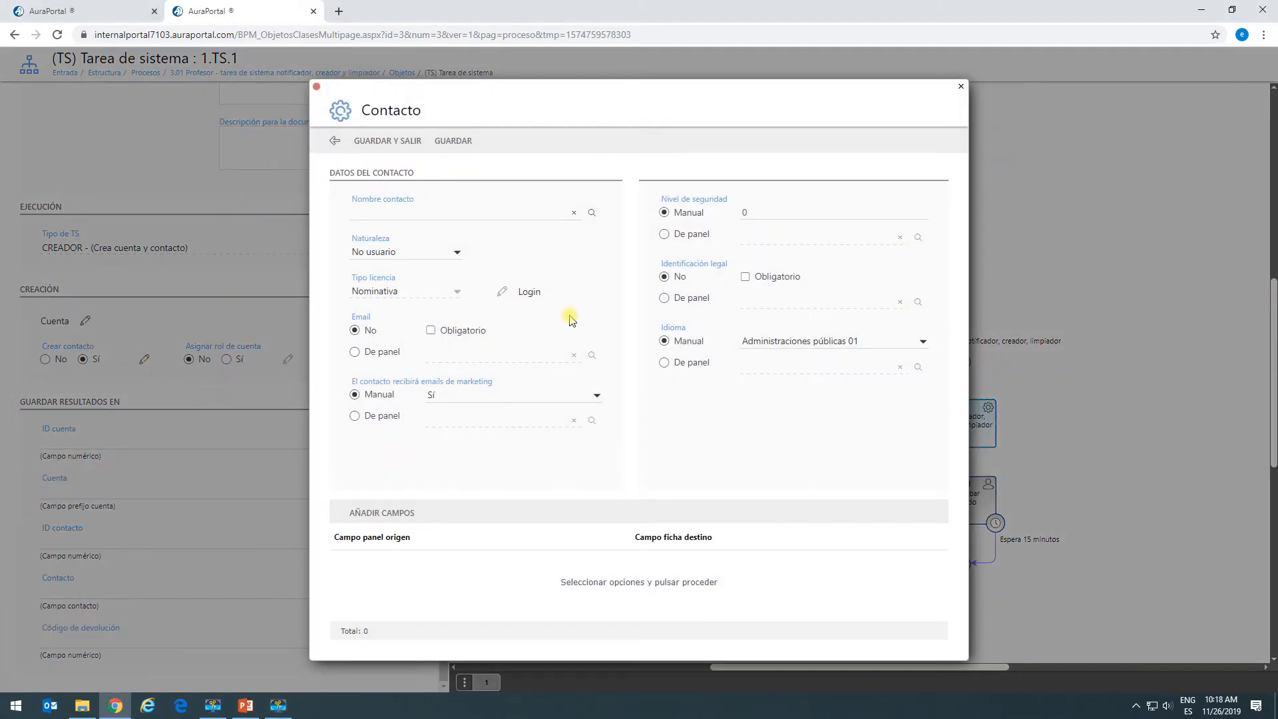
pyautogui.click(592, 214)
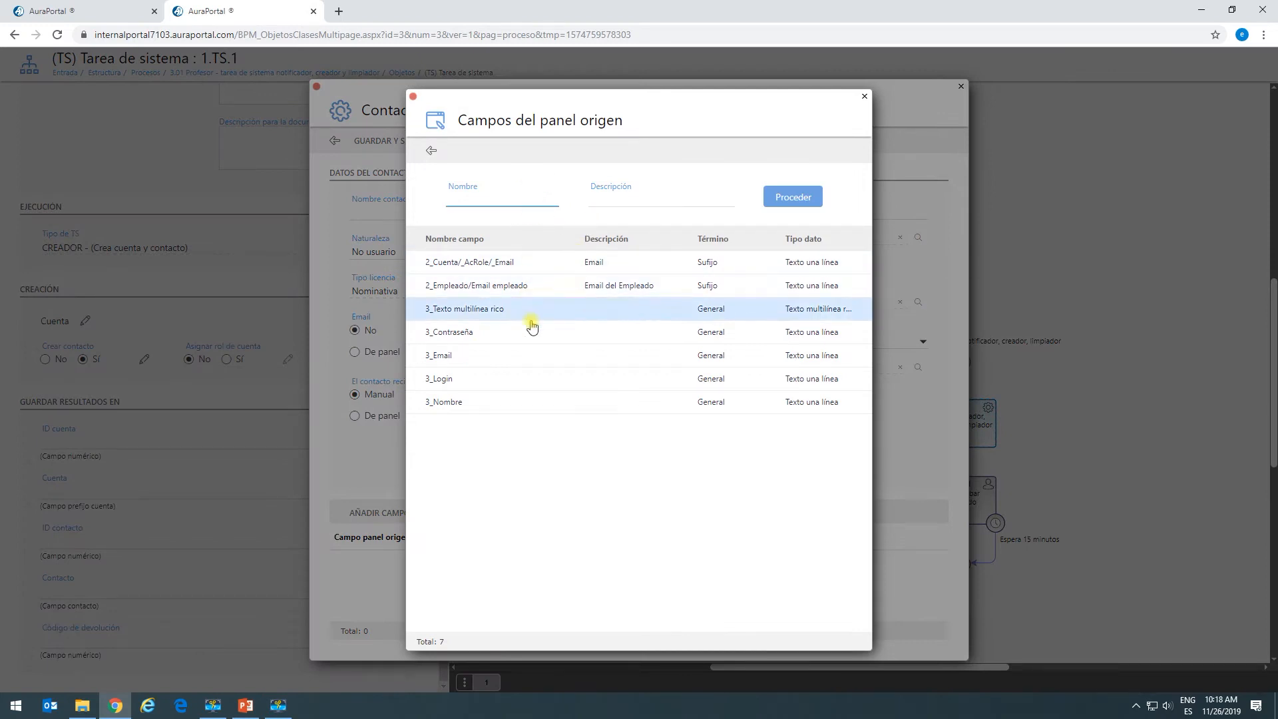
pyautogui.click(464, 408)
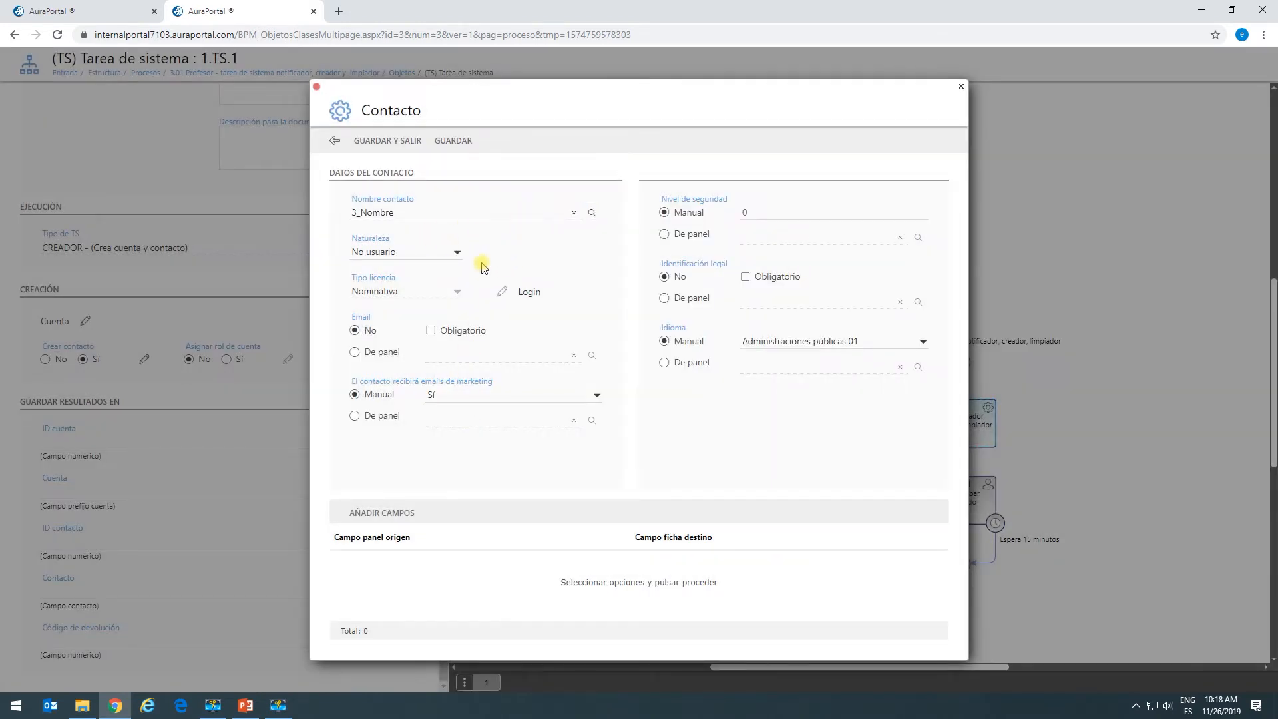
pyautogui.click(456, 252)
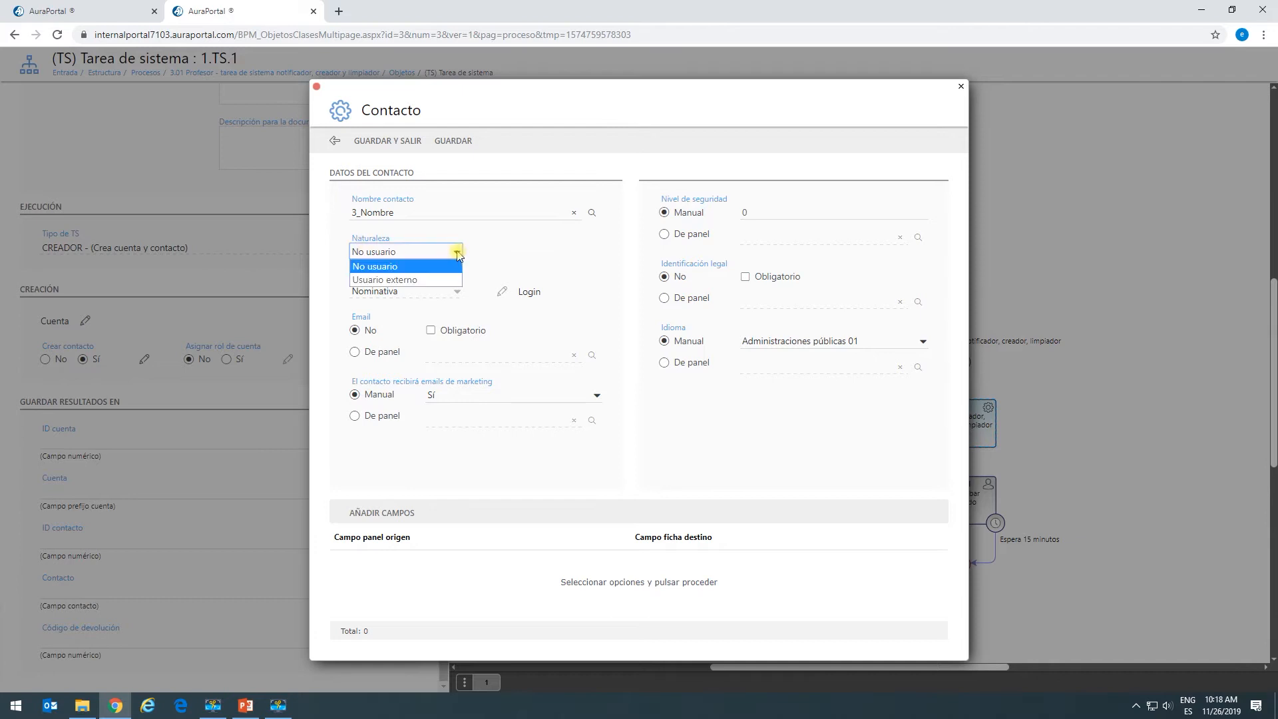
pyautogui.click(411, 282)
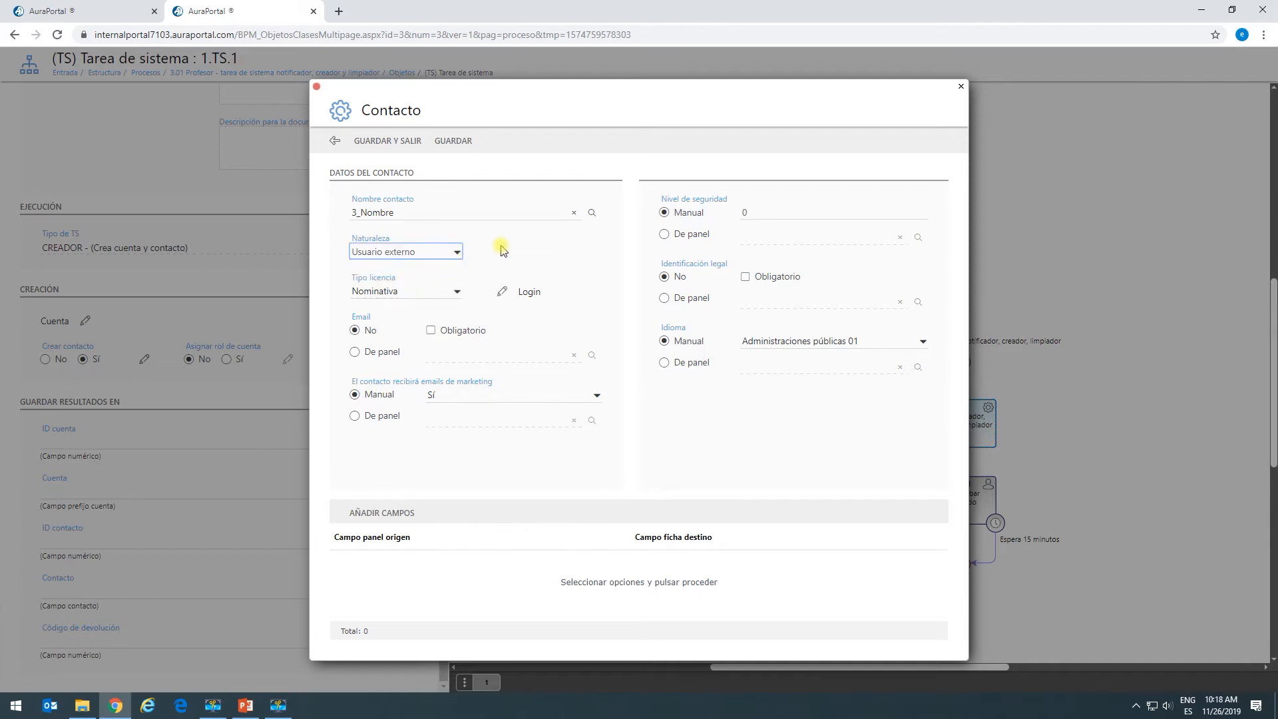
pyautogui.click(457, 293)
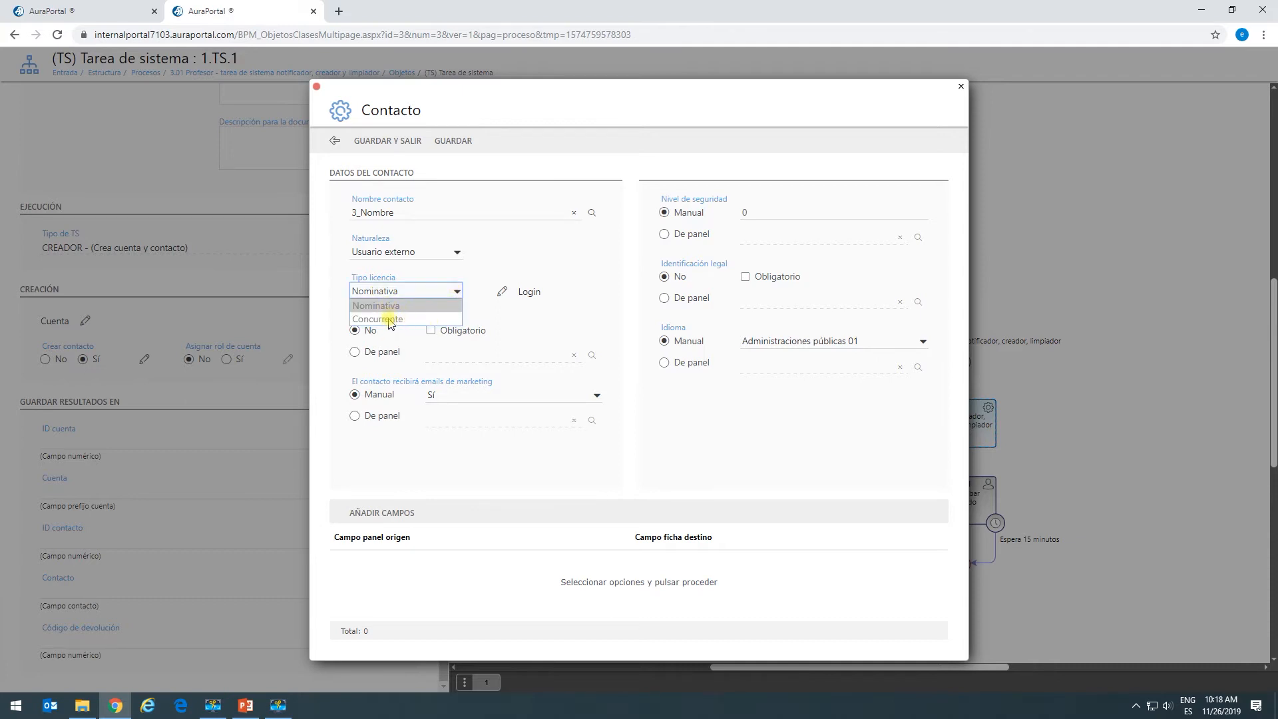
pyautogui.click(489, 307)
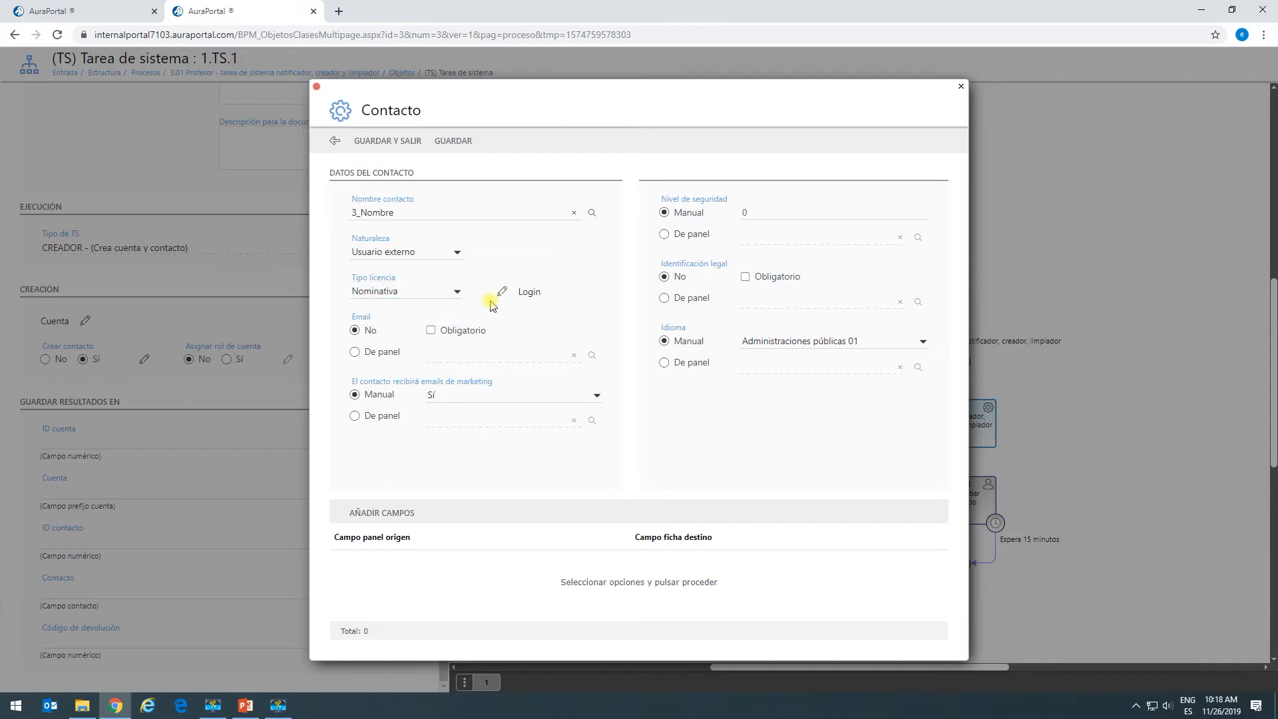
# Take the contact's login from 3_Login and password from 3_Contraseña, then save.
pyautogui.click(501, 297)
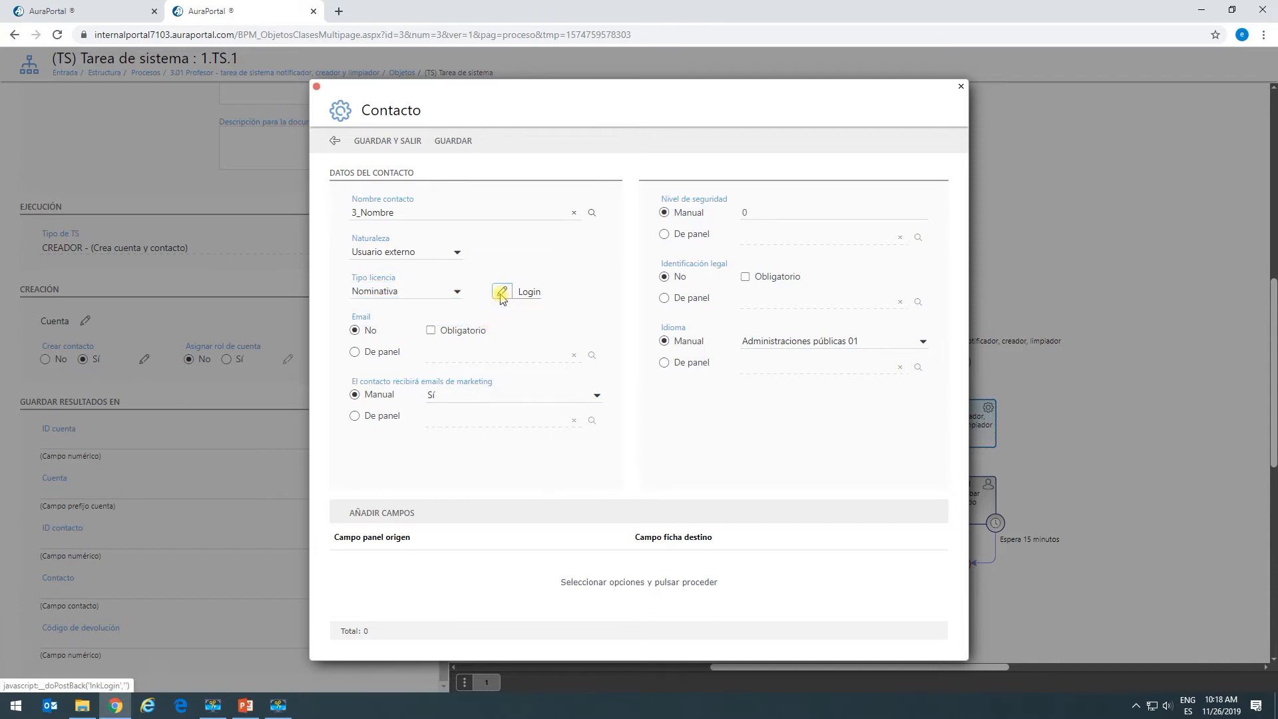
pyautogui.click(619, 338)
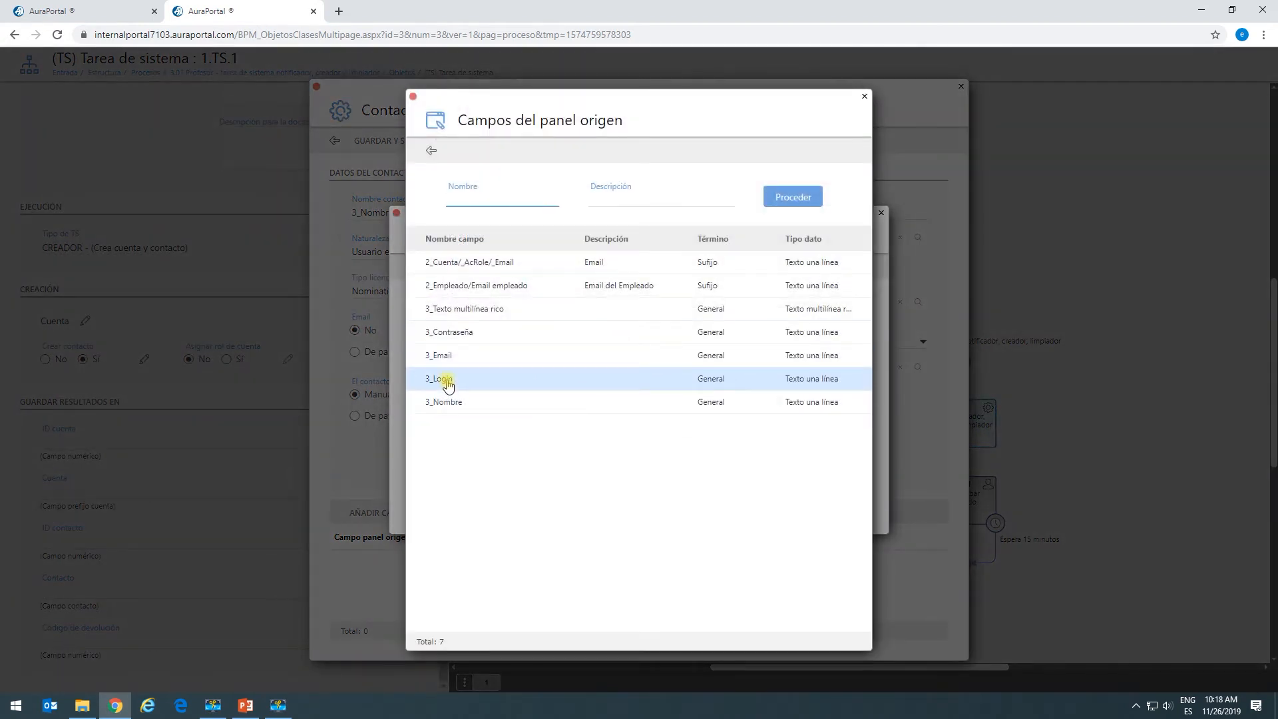
pyautogui.click(445, 378)
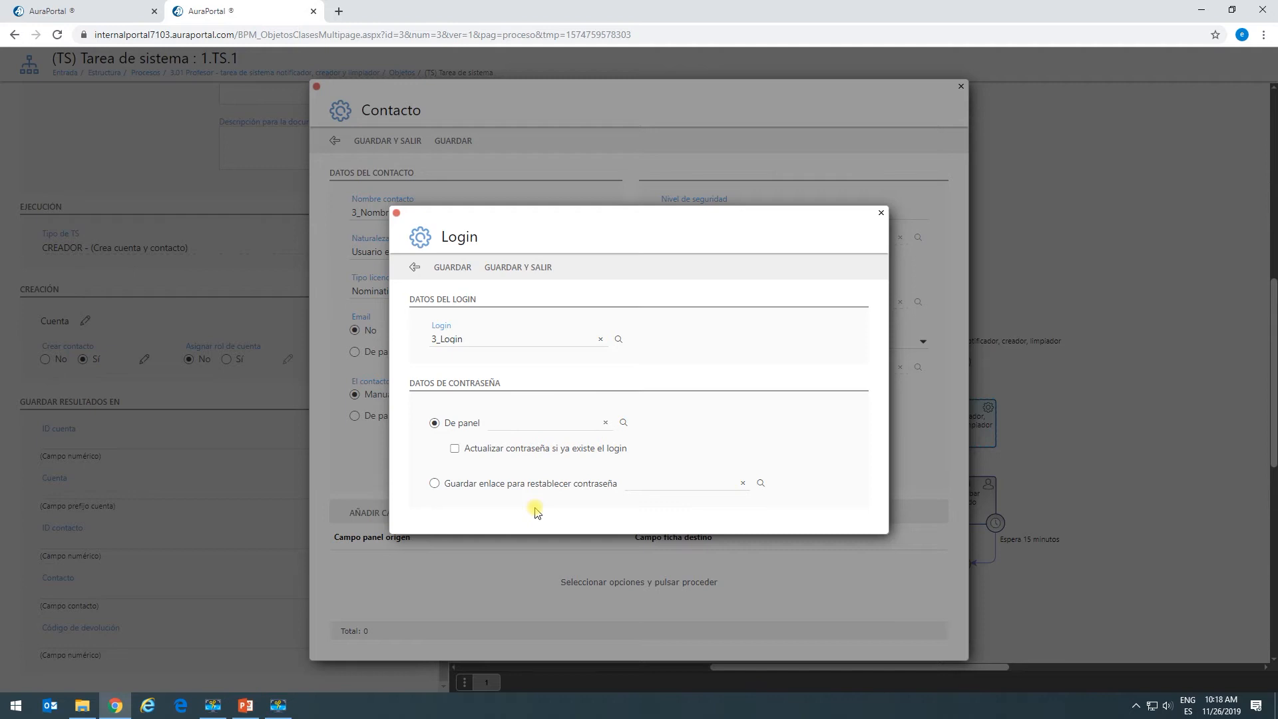
pyautogui.click(623, 422)
pyautogui.click(448, 333)
pyautogui.click(493, 265)
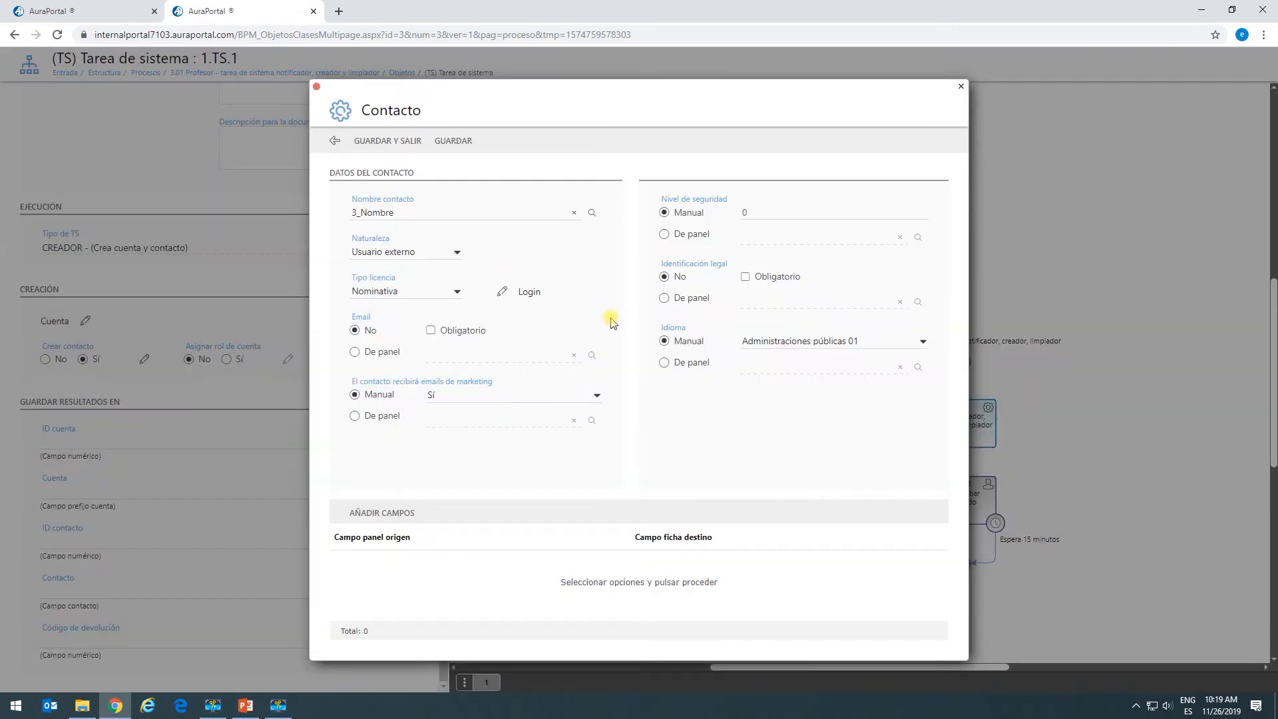
# Set the contact email from 3_Email and language Español-España, then save the Contacto dialog.
pyautogui.click(355, 354)
pyautogui.click(592, 356)
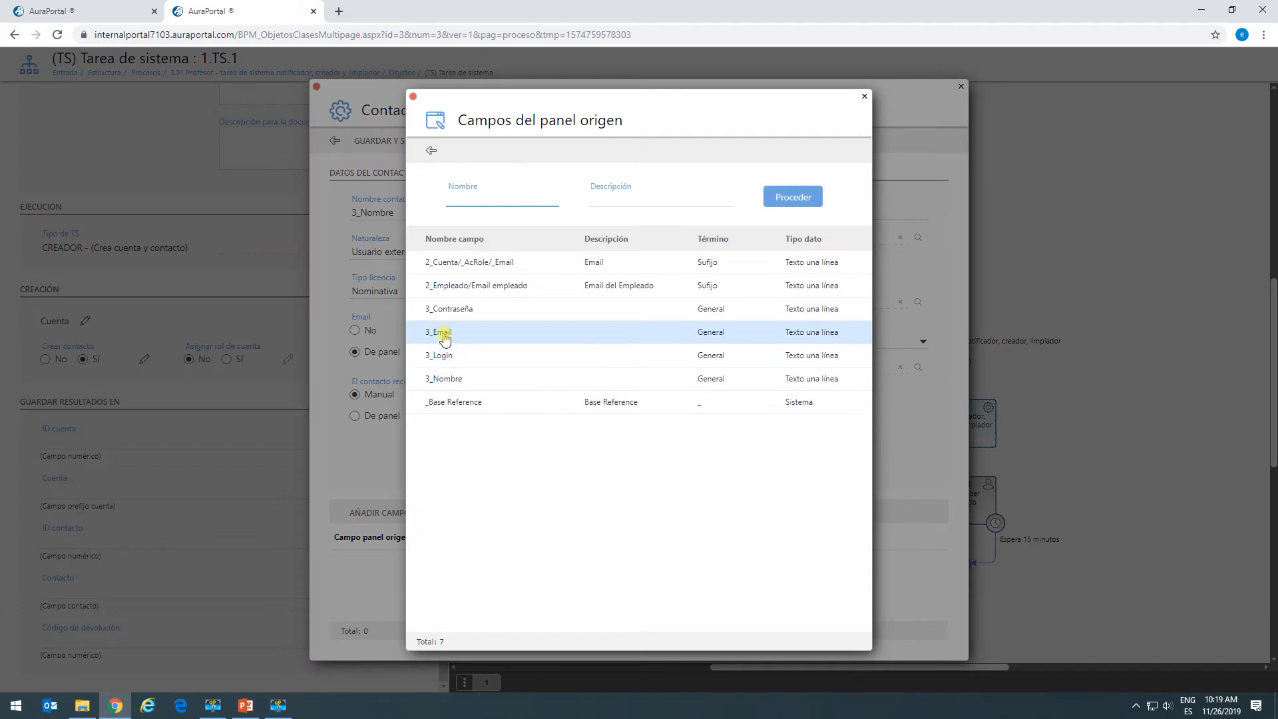
pyautogui.click(443, 332)
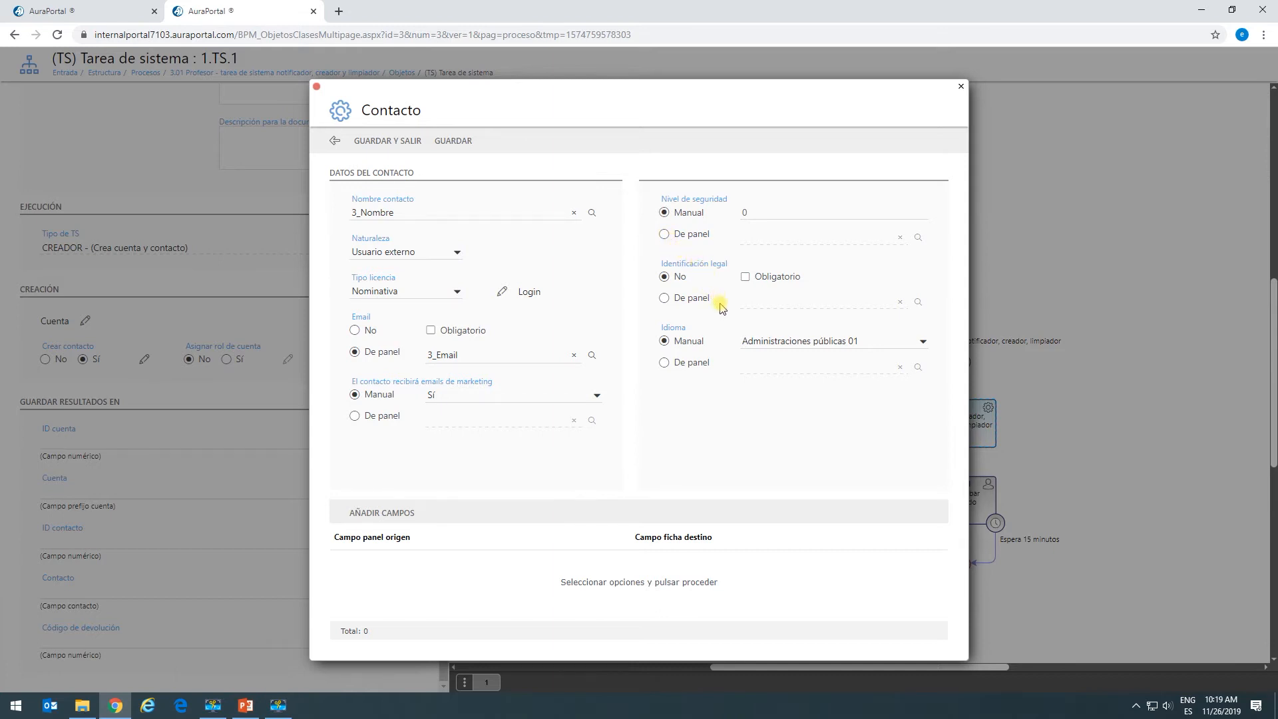
pyautogui.click(923, 342)
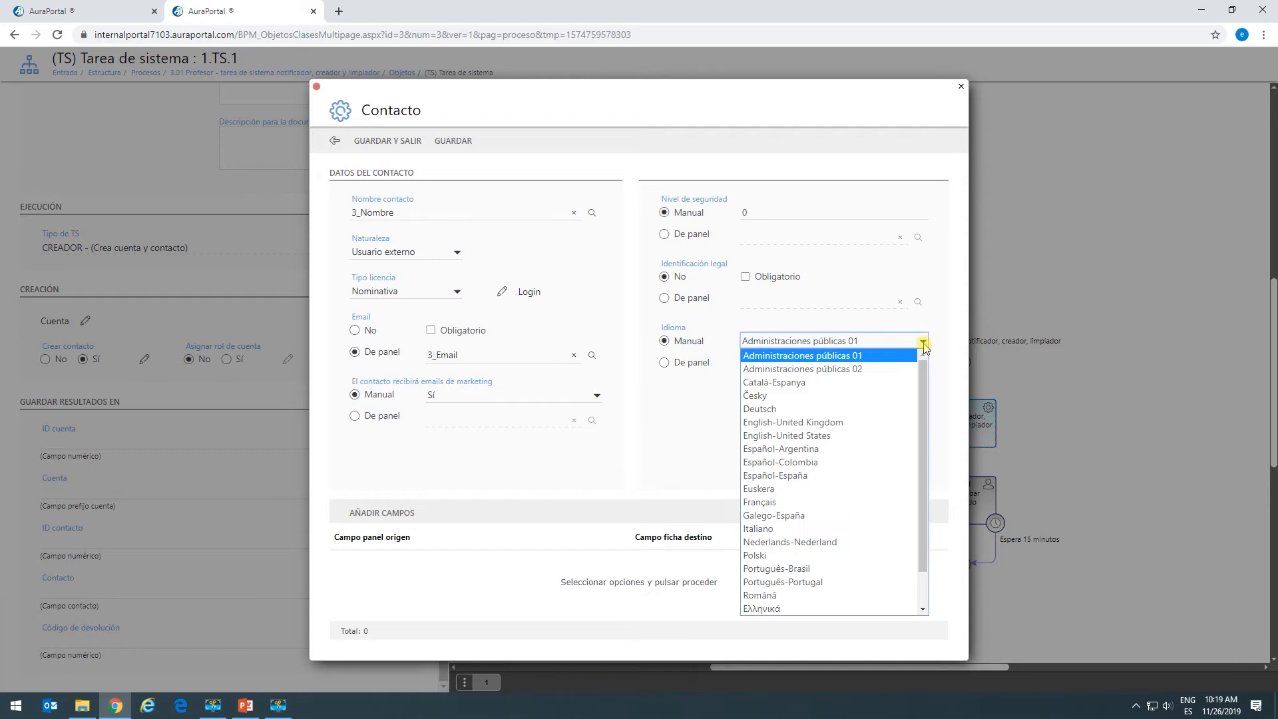
pyautogui.click(825, 477)
pyautogui.click(802, 457)
pyautogui.click(386, 141)
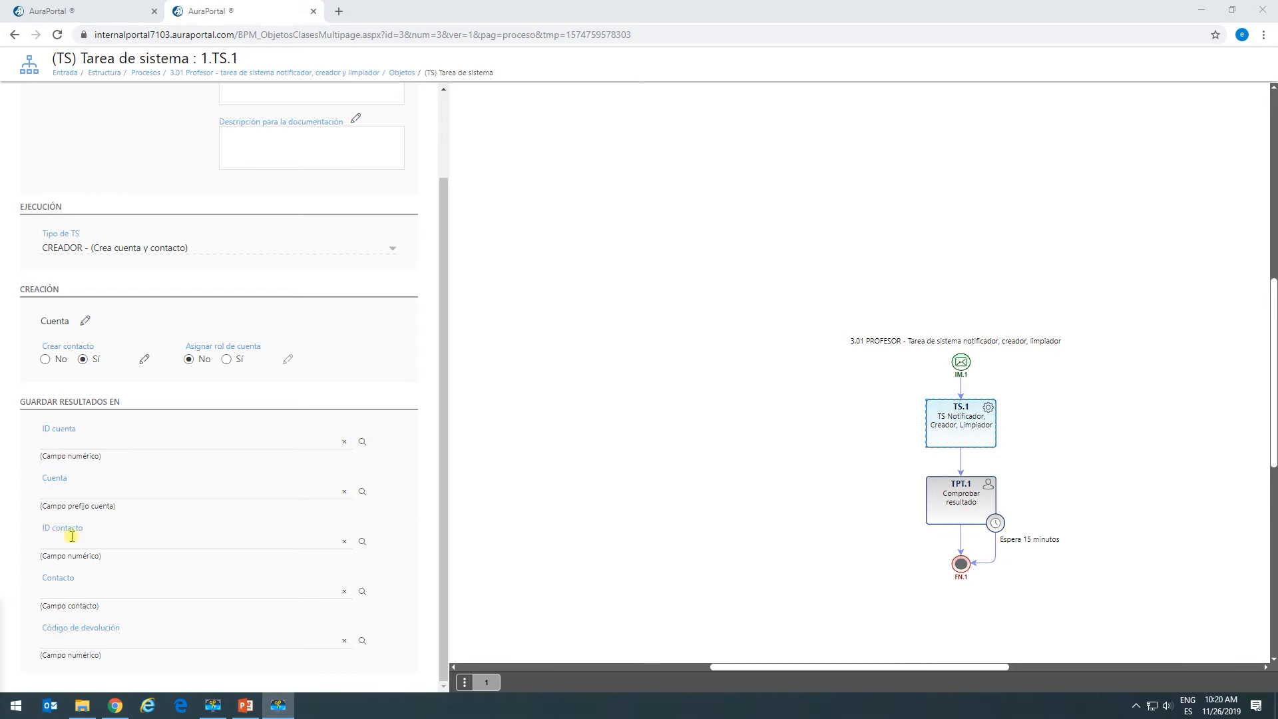
# Store the created account ID in 3_ID Cuenta and contact ID in 3_ID Contacto.
pyautogui.click(363, 442)
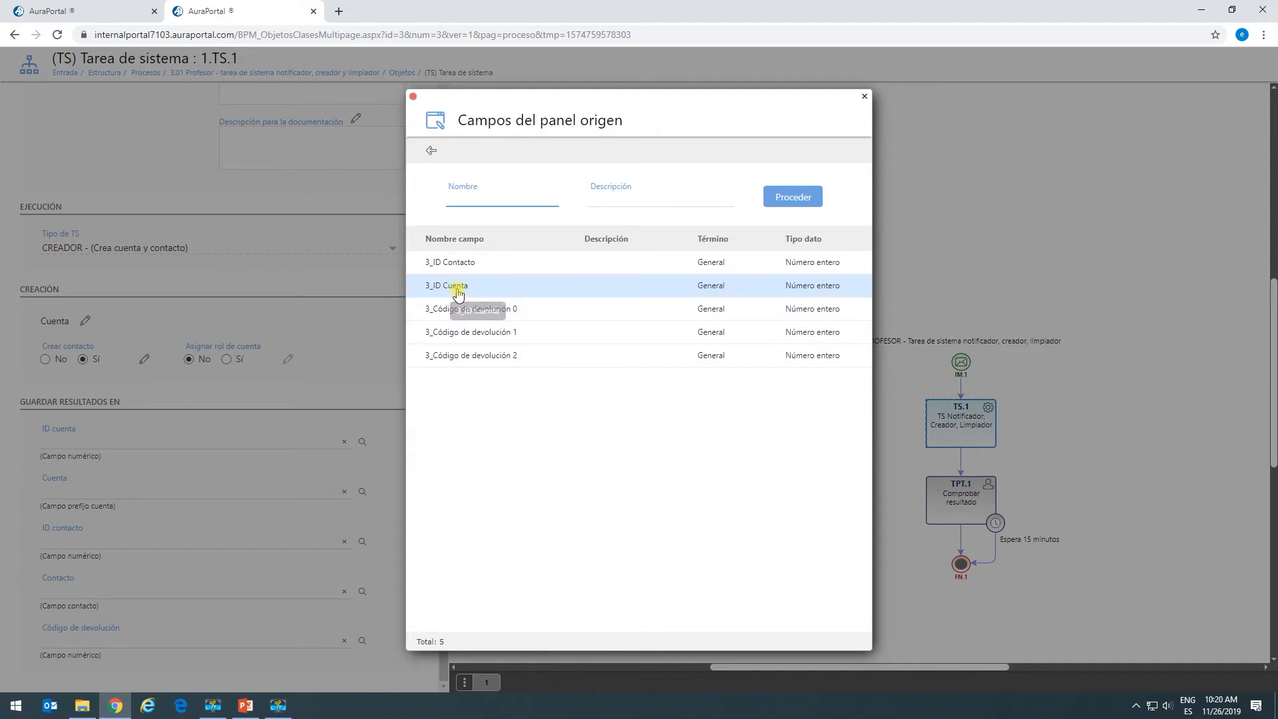
pyautogui.click(456, 291)
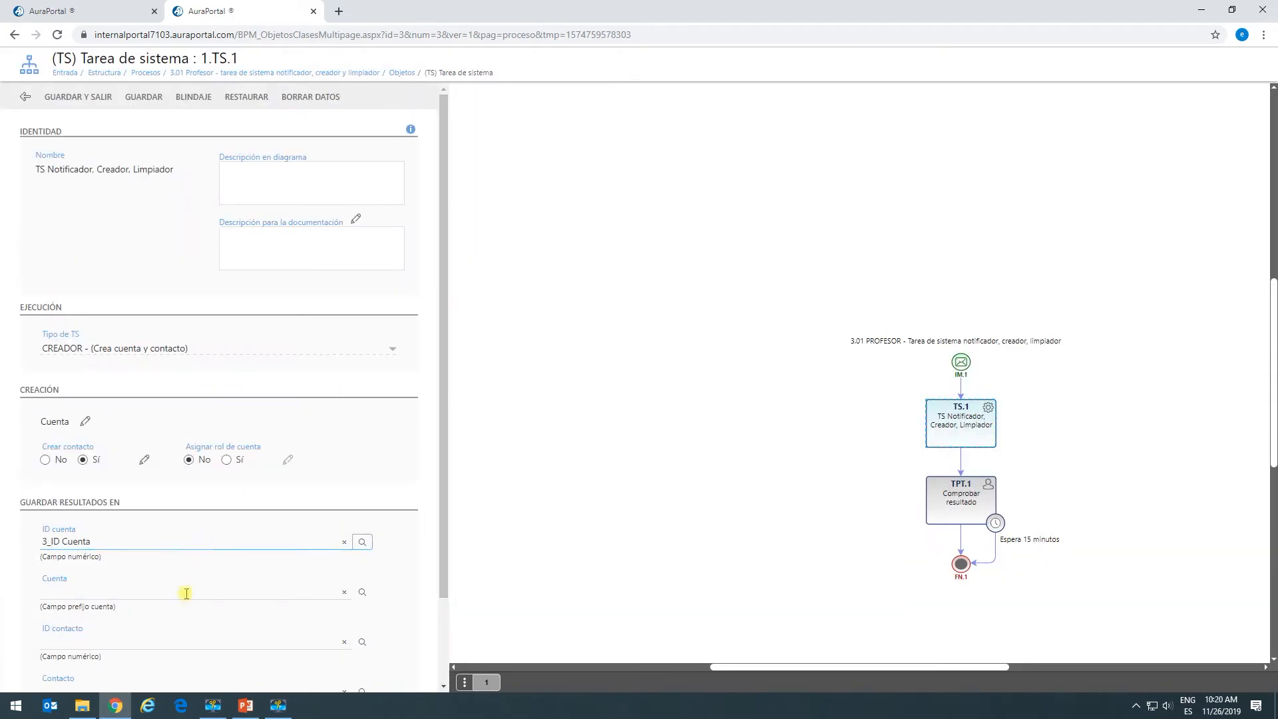
pyautogui.click(362, 642)
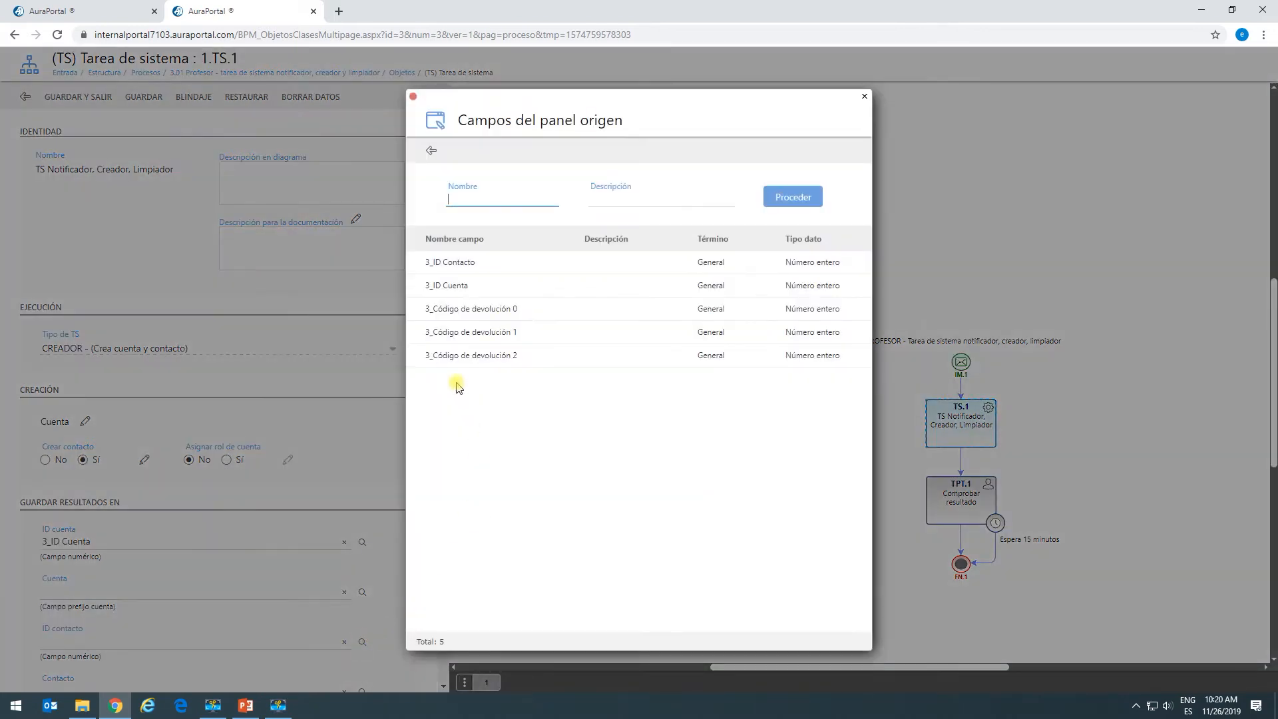
pyautogui.click(460, 264)
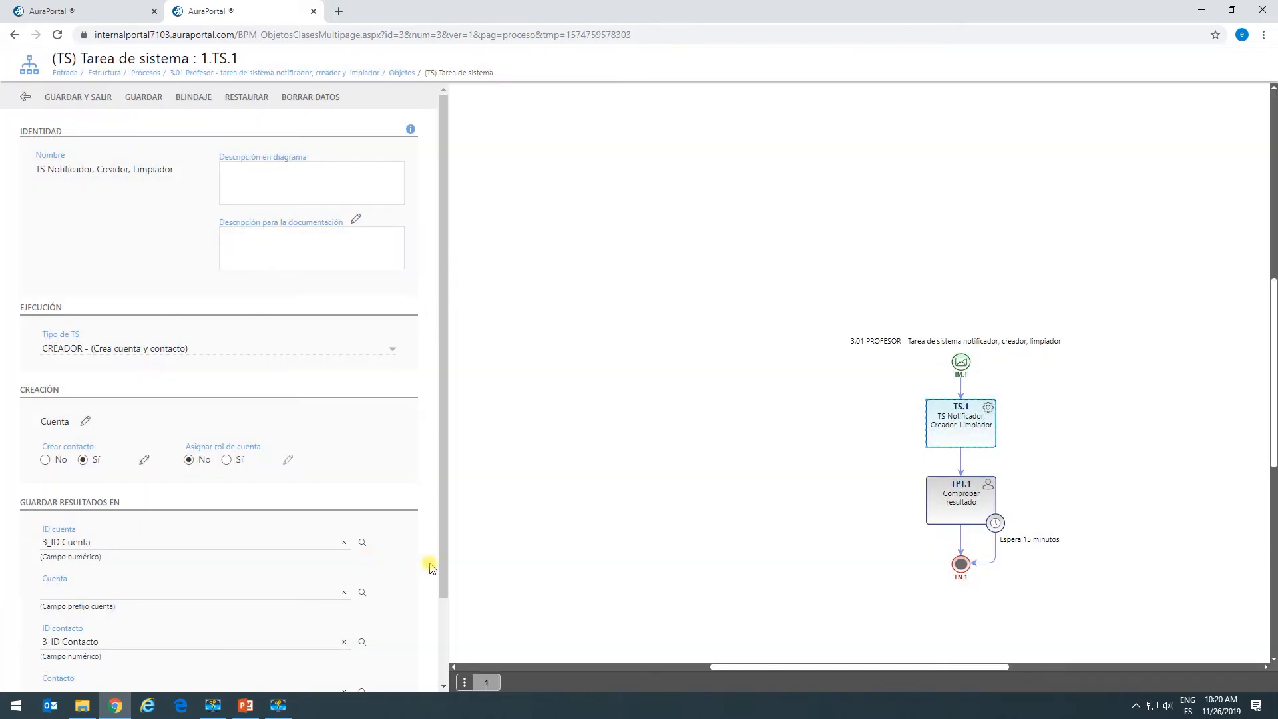
pyautogui.scroll(-1, 439, 552)
pyautogui.scroll(-2, 440, 552)
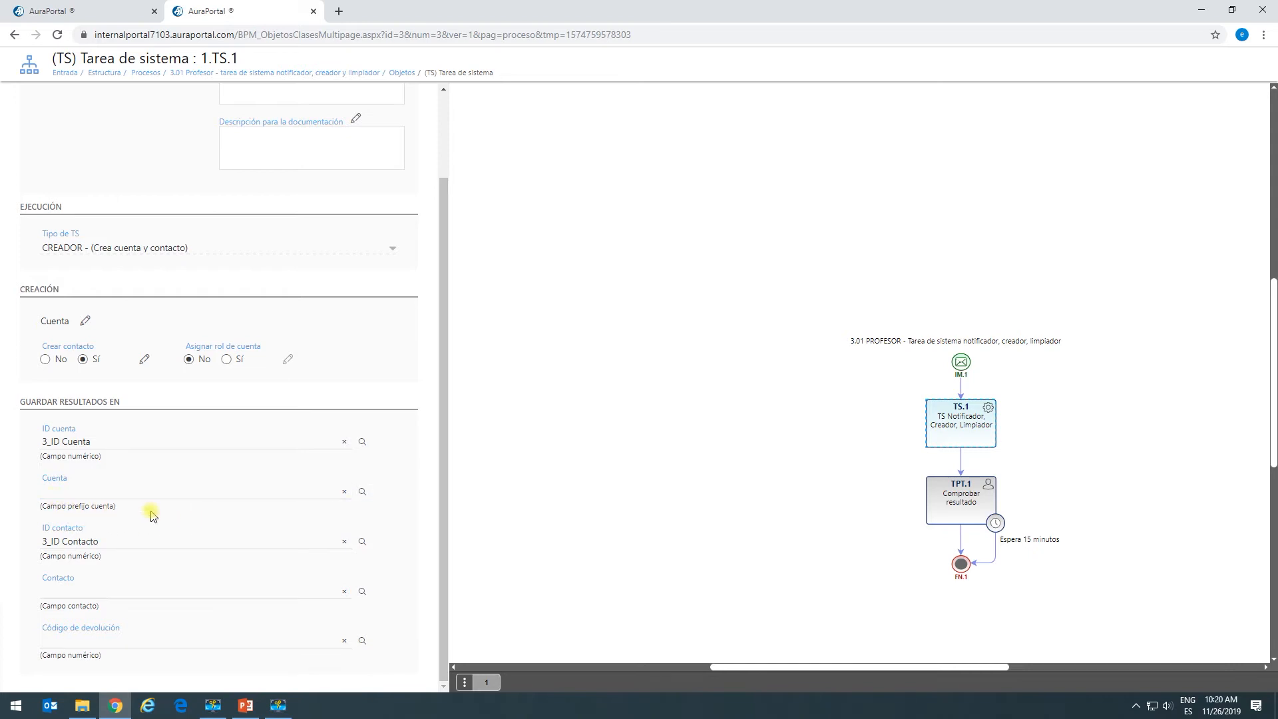
# Map the account result to 1_Cuenta and the contact result to 2_Cuenta/_AcRole.
pyautogui.click(363, 493)
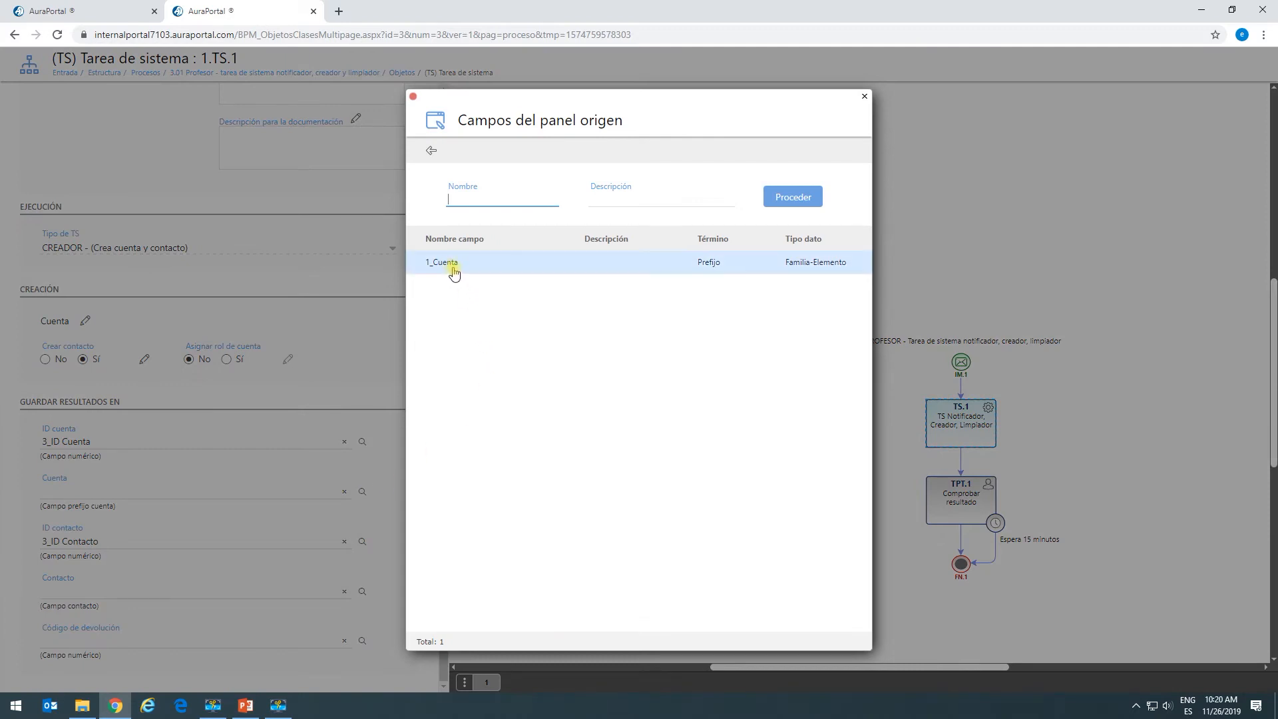
pyautogui.click(468, 263)
pyautogui.rightClick(467, 263)
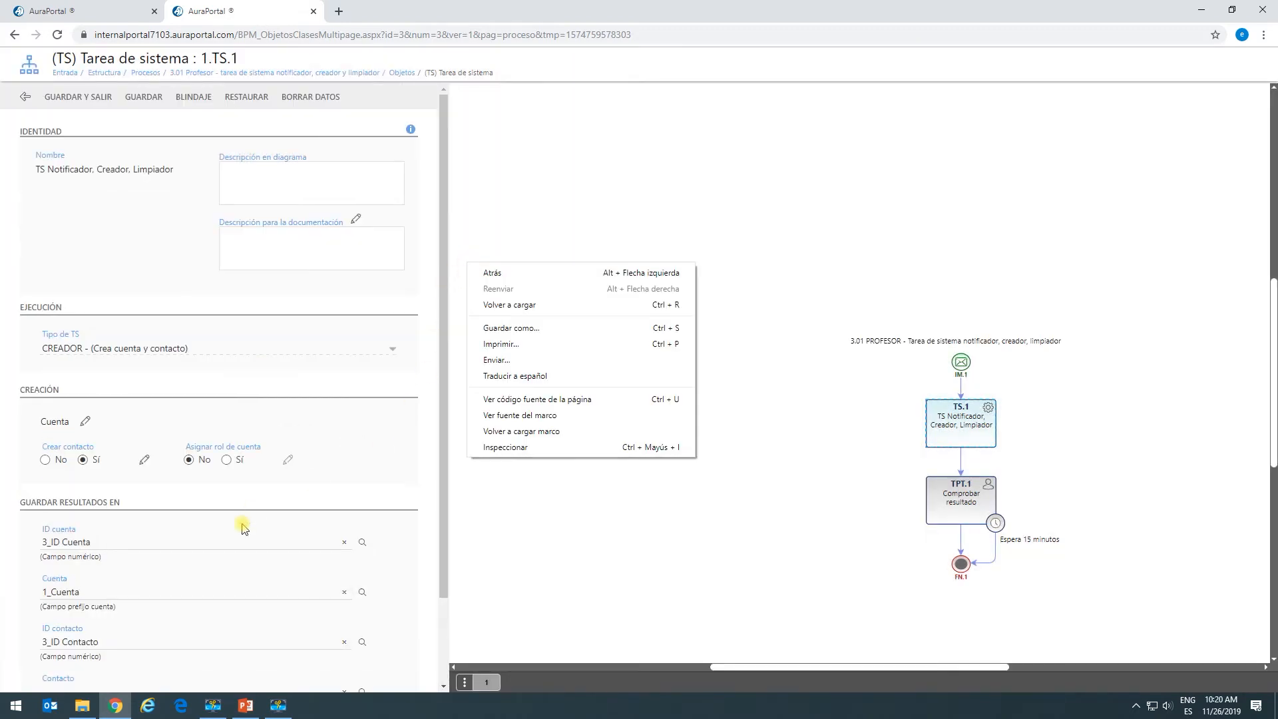
pyautogui.scroll(-2, 241, 530)
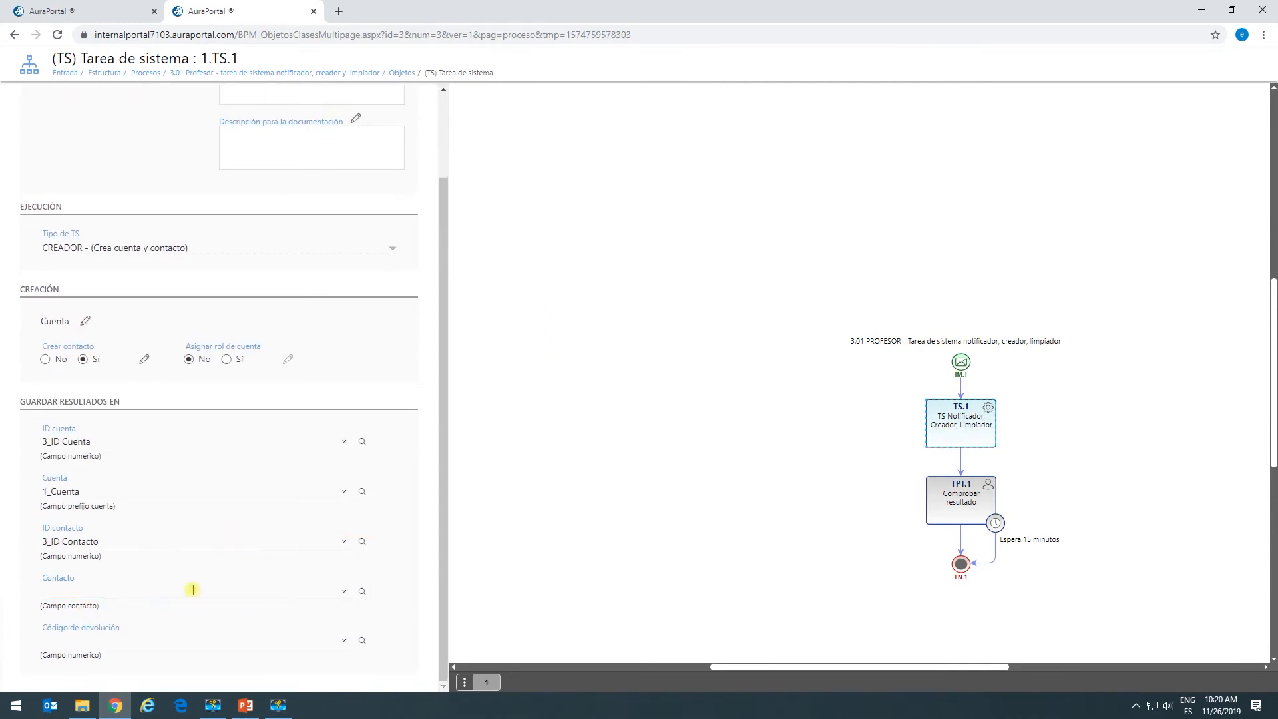
pyautogui.click(361, 593)
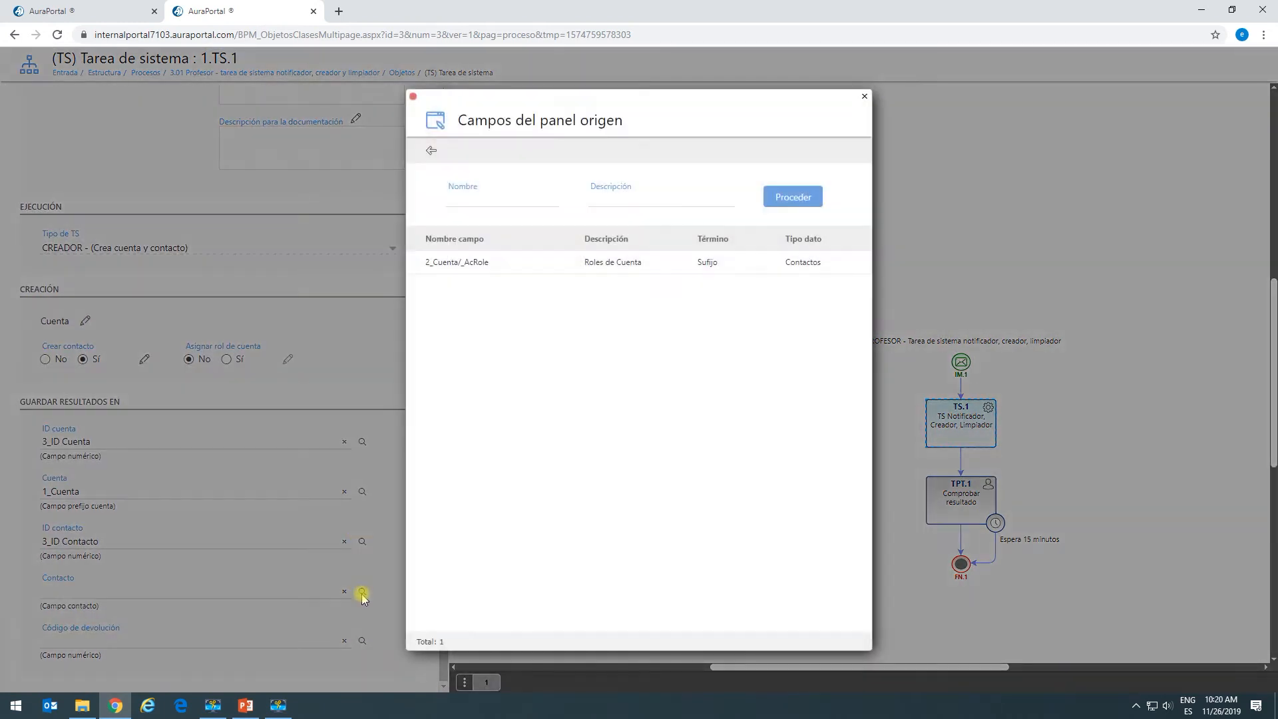
pyautogui.click(485, 265)
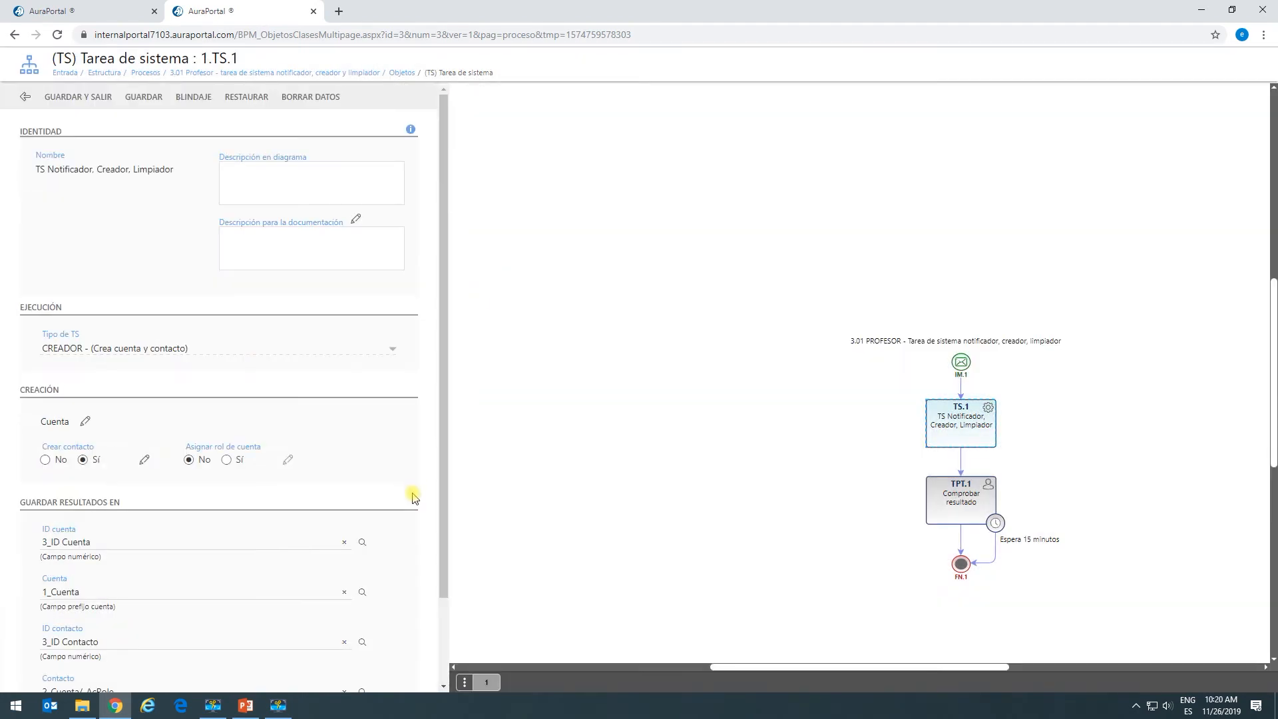
pyautogui.moveTo(440, 509); pyautogui.dragTo(404, 642)
# Store the return code in 3_Código de devolución 0 and save the system task.
pyautogui.click(77, 644)
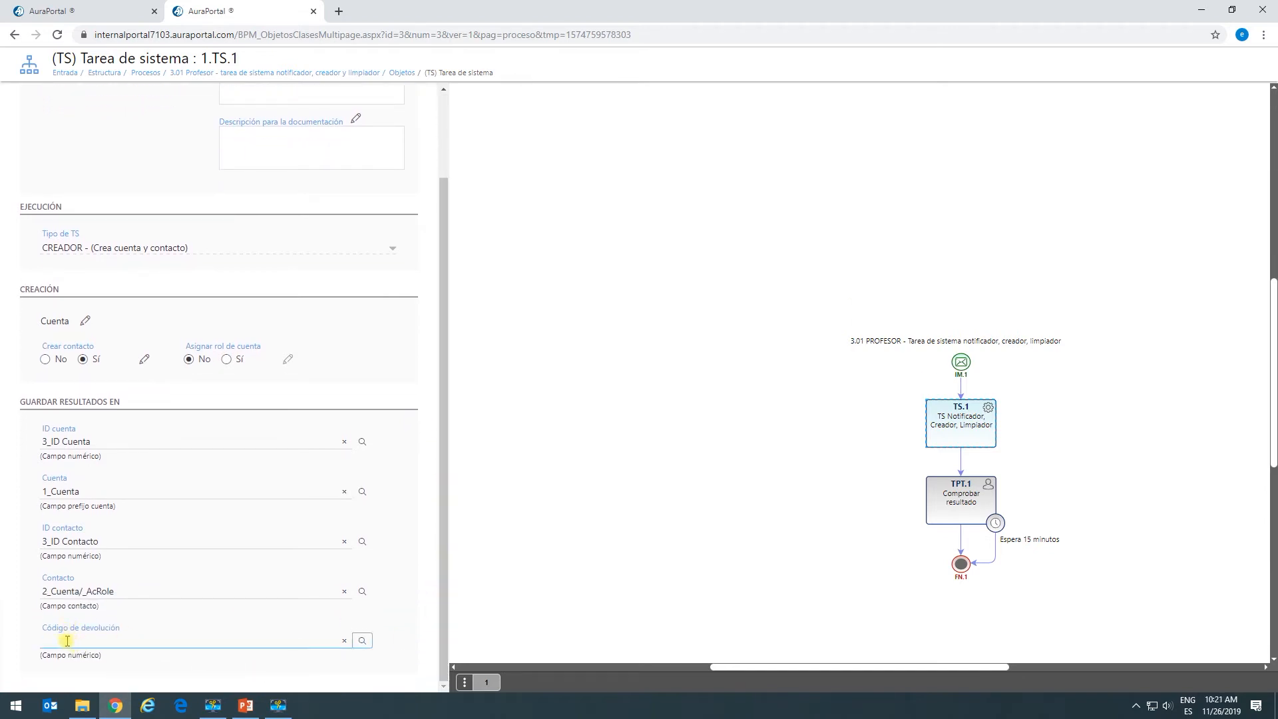
pyautogui.click(363, 642)
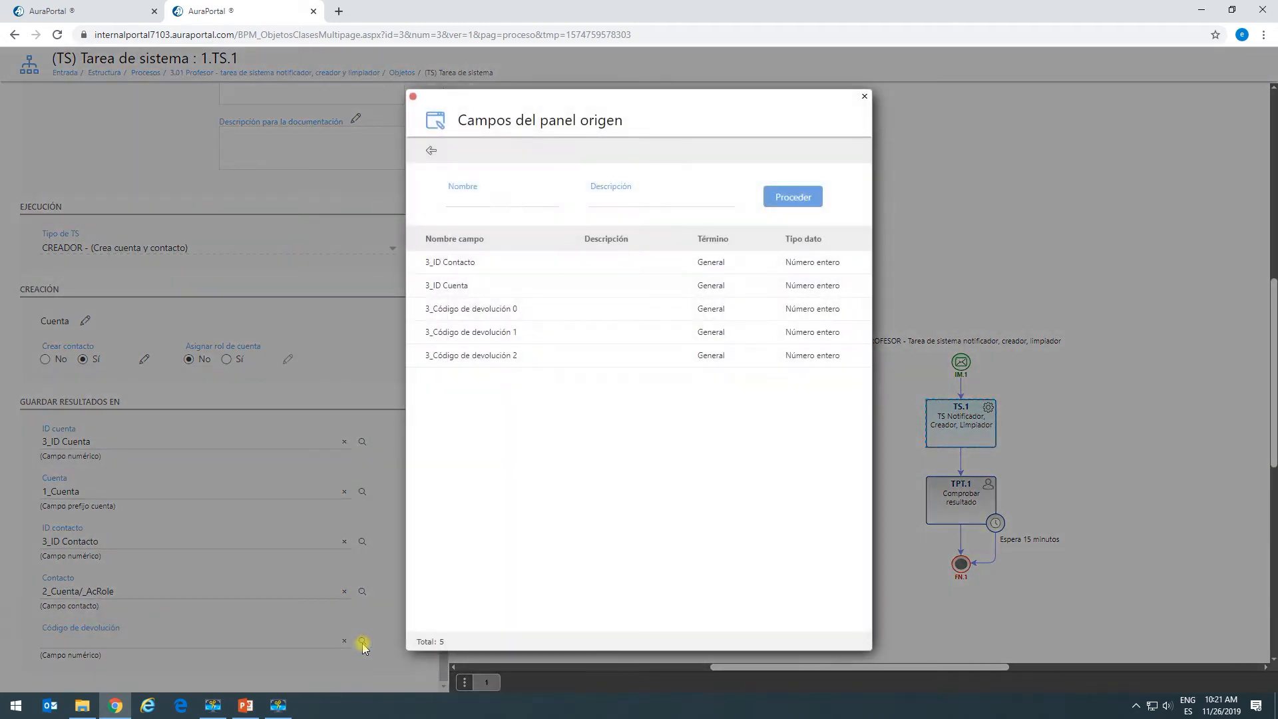
pyautogui.click(471, 308)
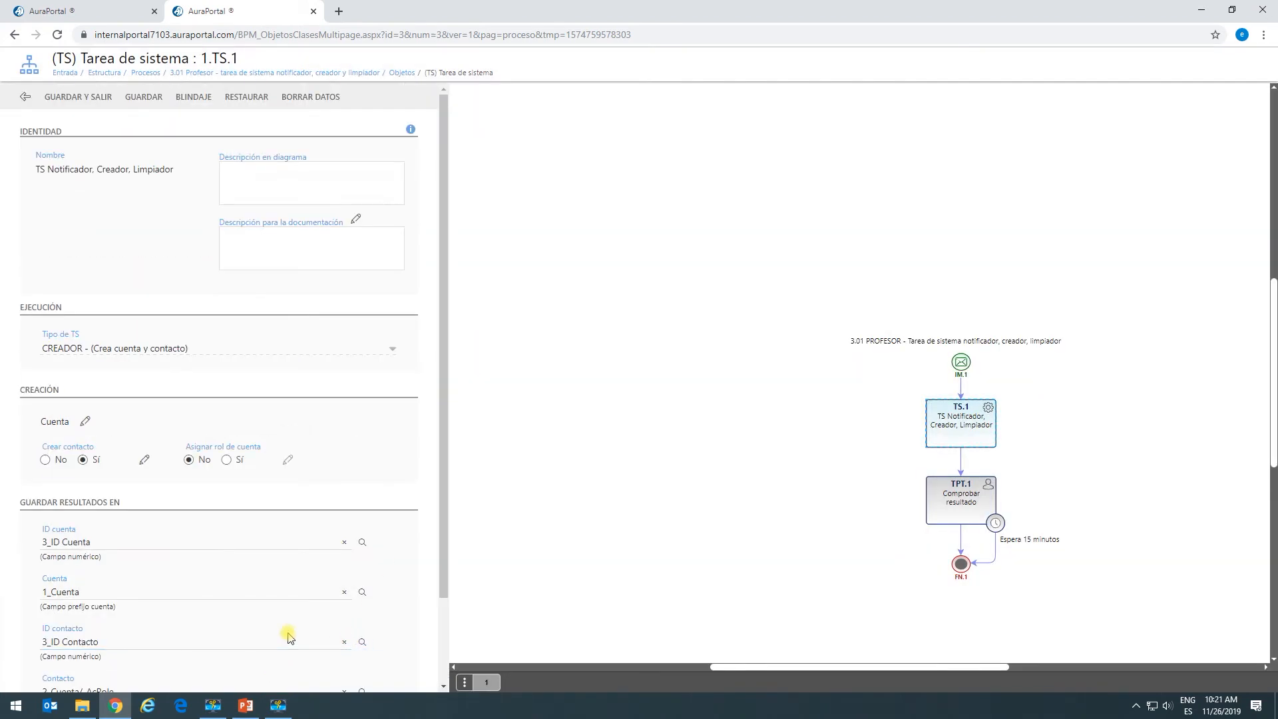
pyautogui.scroll(-2, 289, 633)
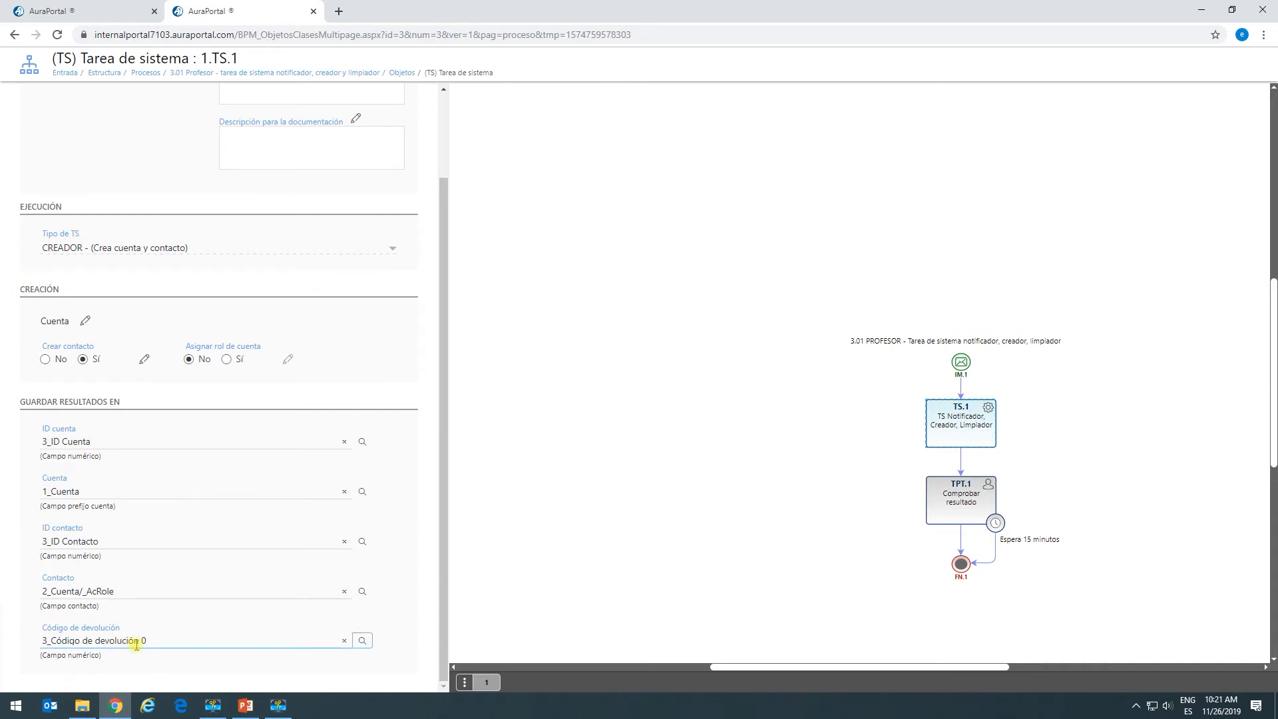
pyautogui.scroll(2, 320, 420)
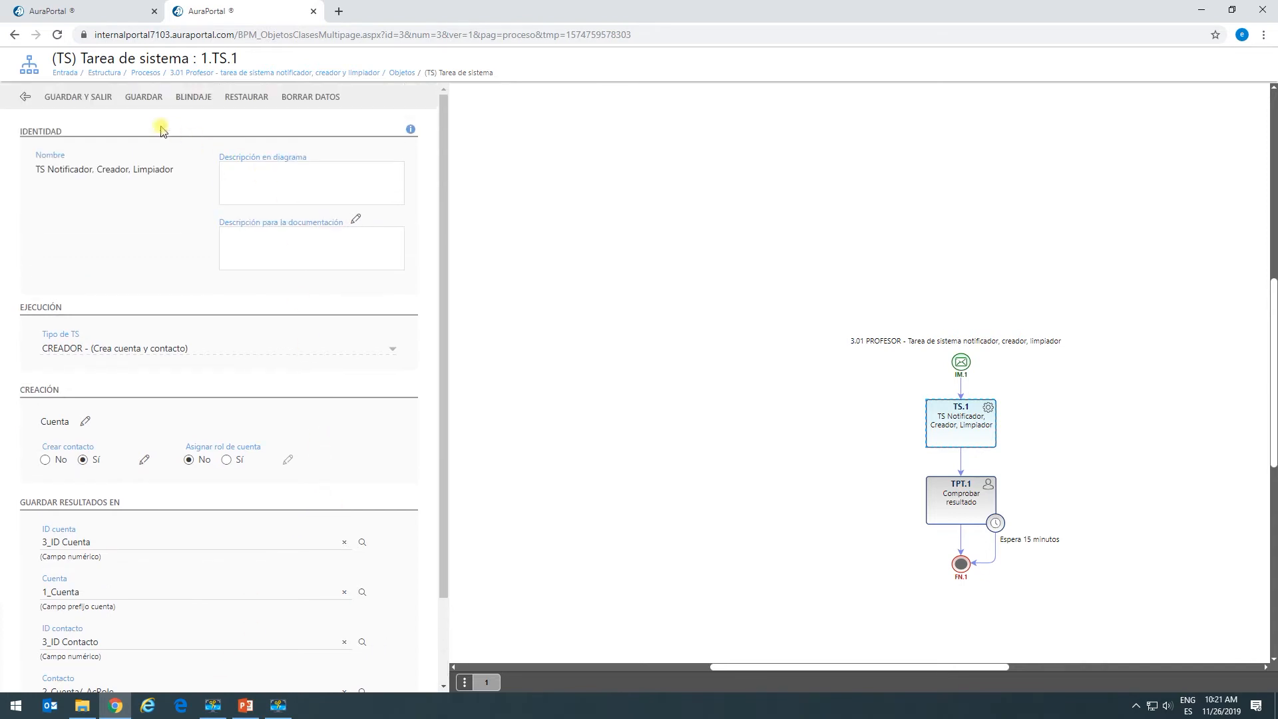
pyautogui.click(142, 100)
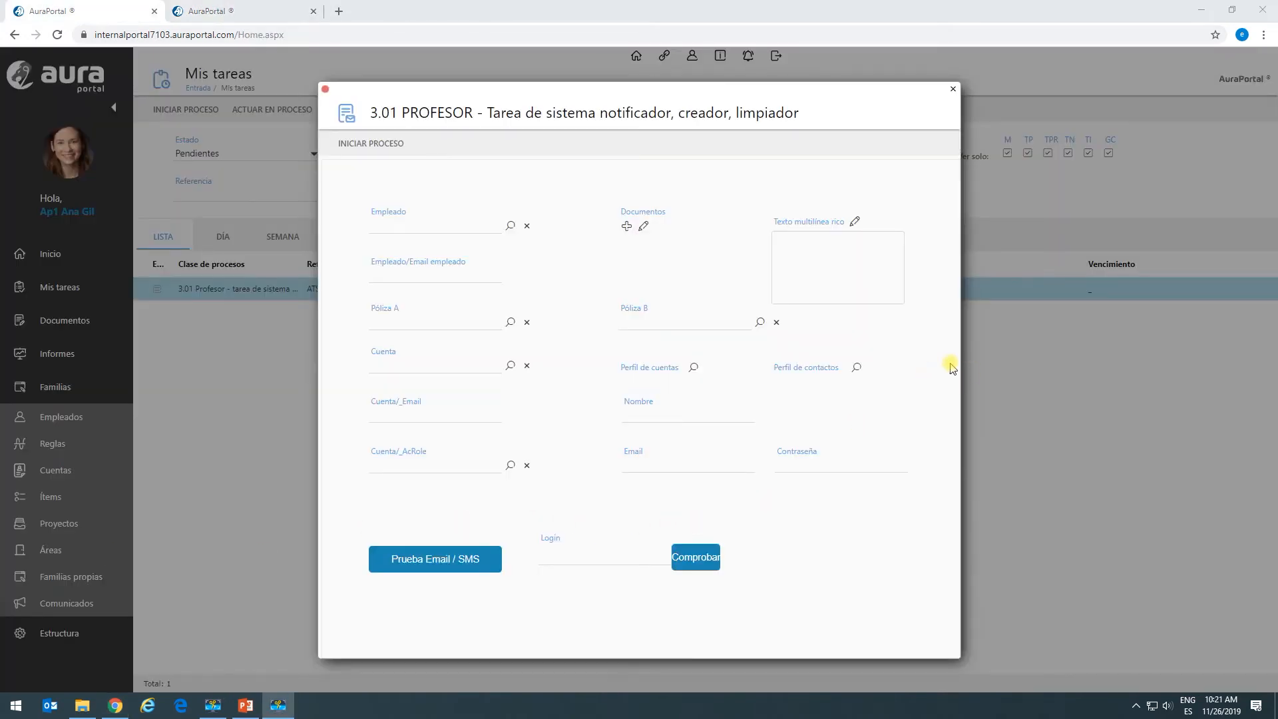
# Enter 'NOMBRE DE CUENTA DE CURSO' in the rich multiline text field and save it.
pyautogui.click(855, 221)
pyautogui.click(368, 291)
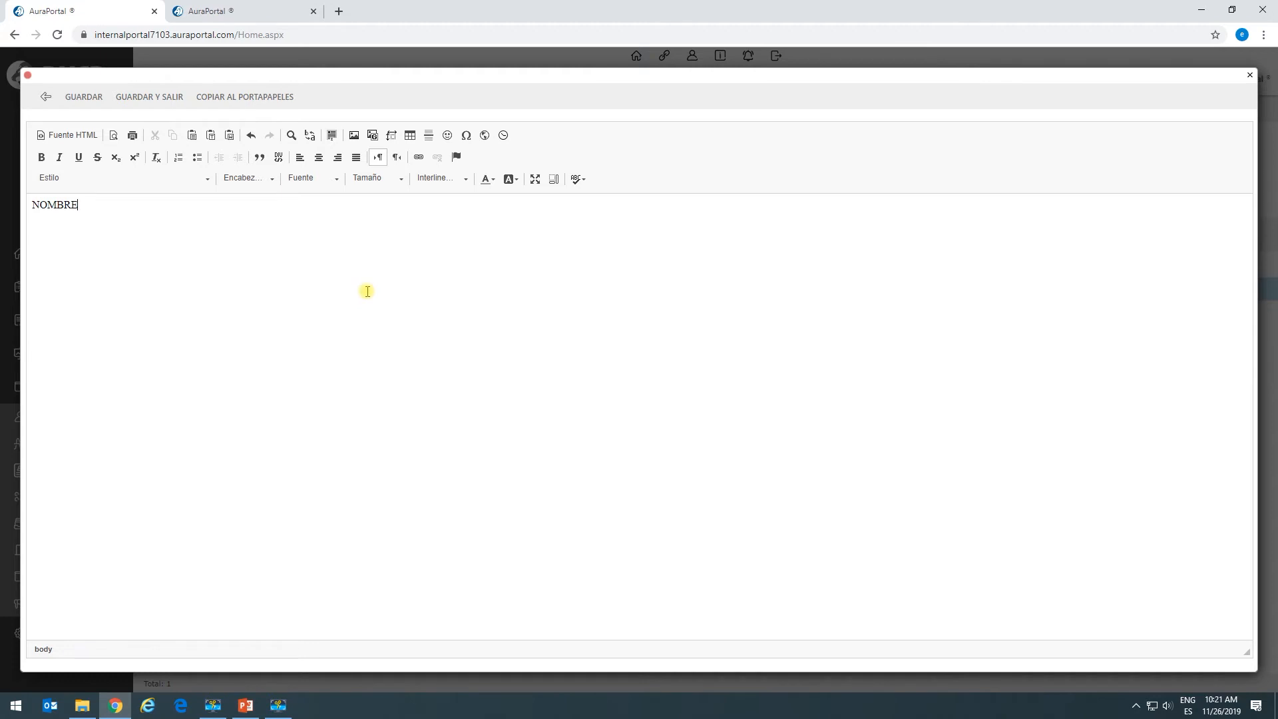
pyautogui.write('UENTA DE CURSO')
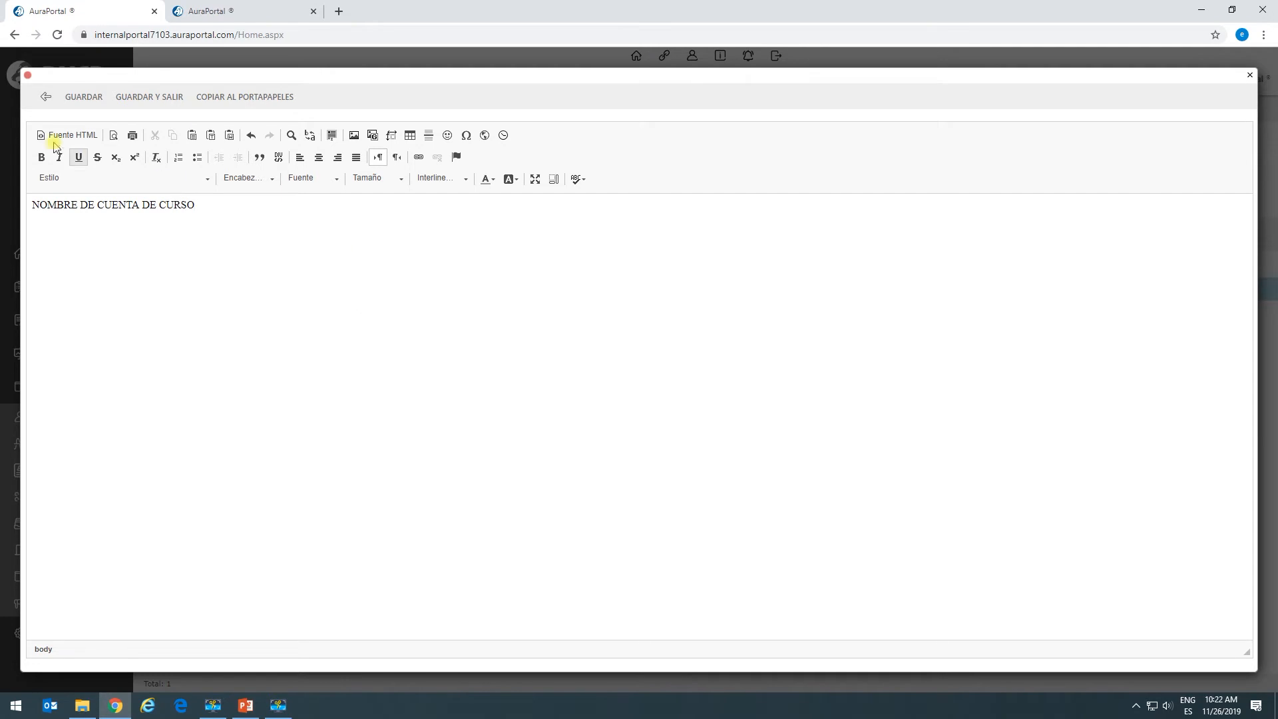
pyautogui.click(149, 98)
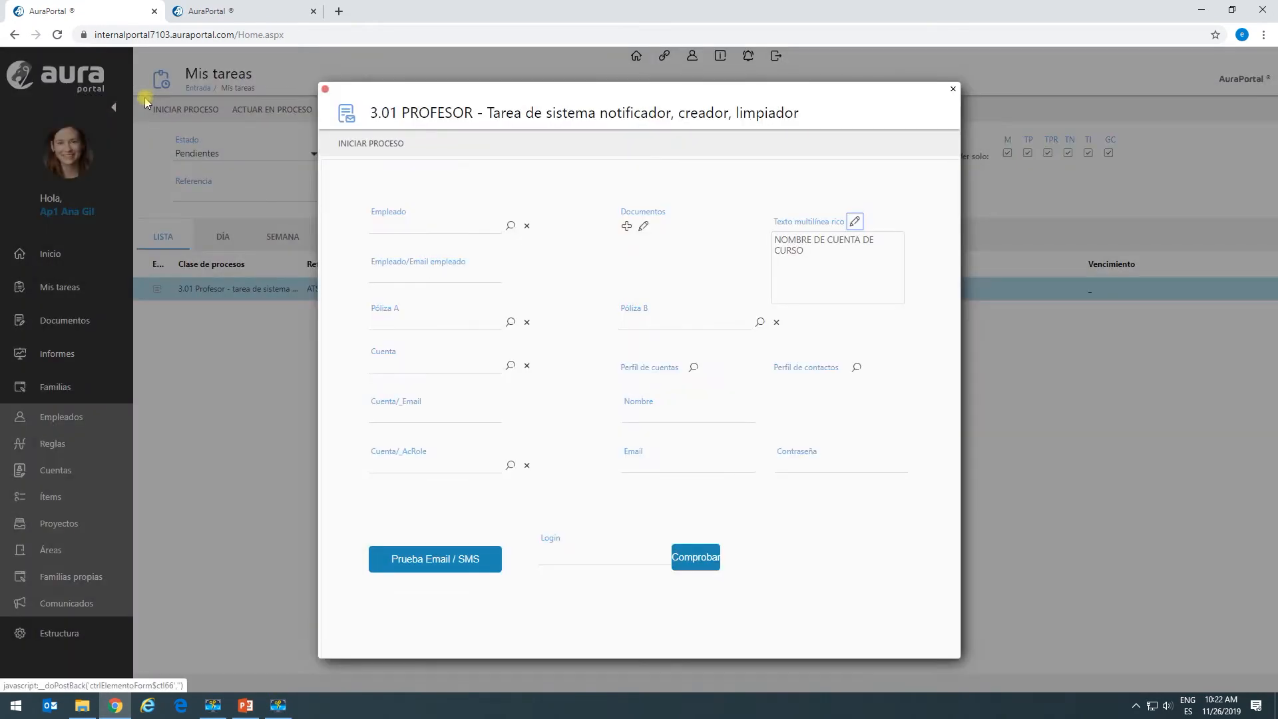
# Enter the test contact's name, e-mail and password on the 3.01 PROFESOR form.
pyautogui.click(699, 459)
pyautogui.click(681, 415)
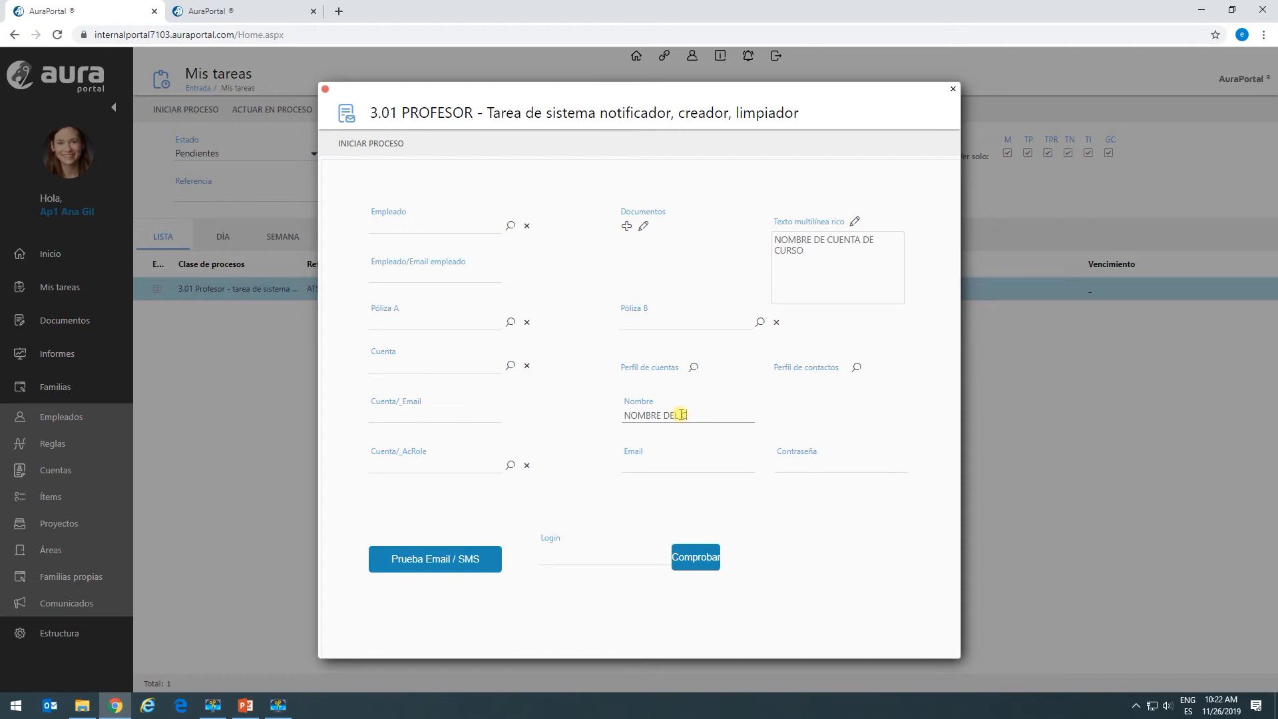
pyautogui.write('RUEBA')
pyautogui.click(657, 470)
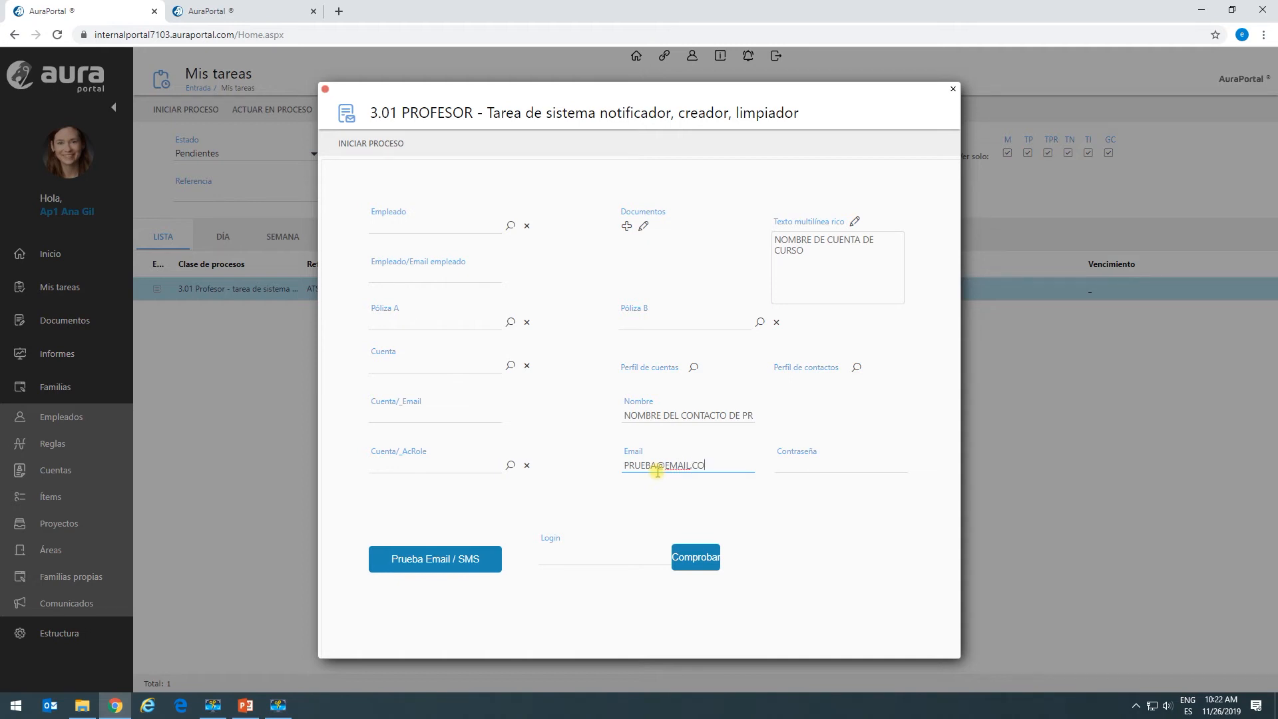
pyautogui.click(802, 464)
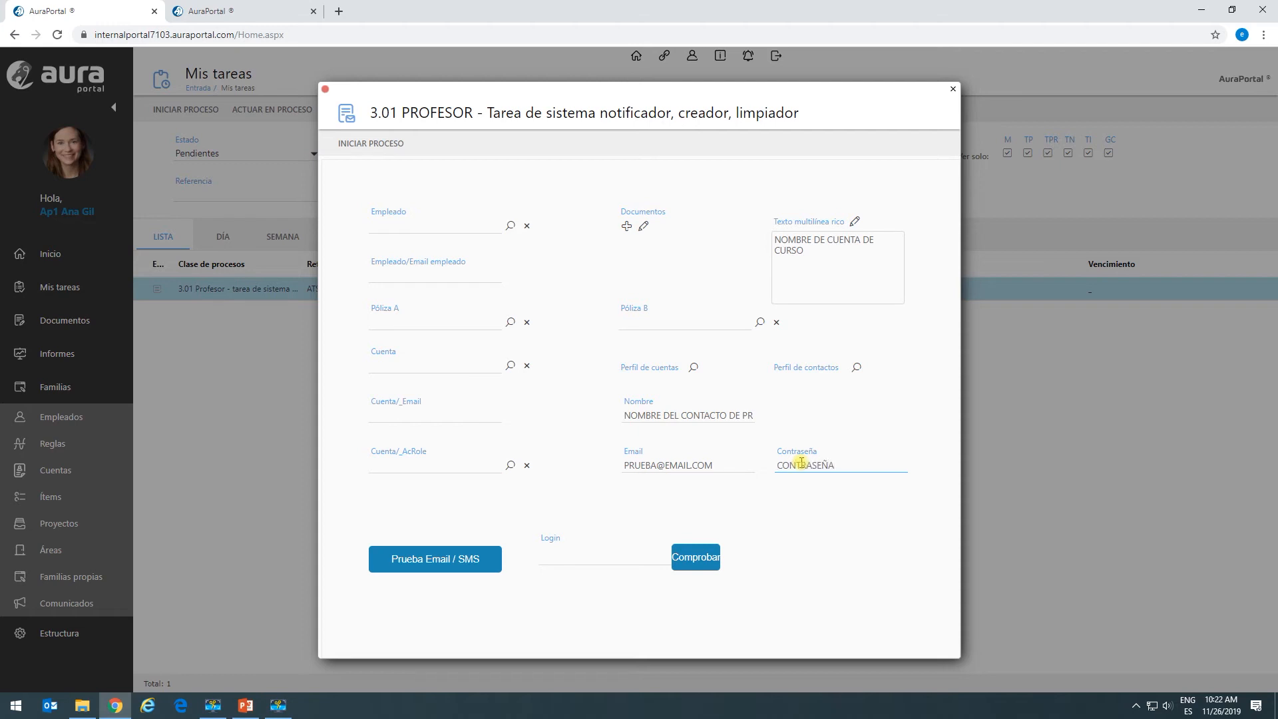
pyautogui.click(602, 560)
pyautogui.click(596, 560)
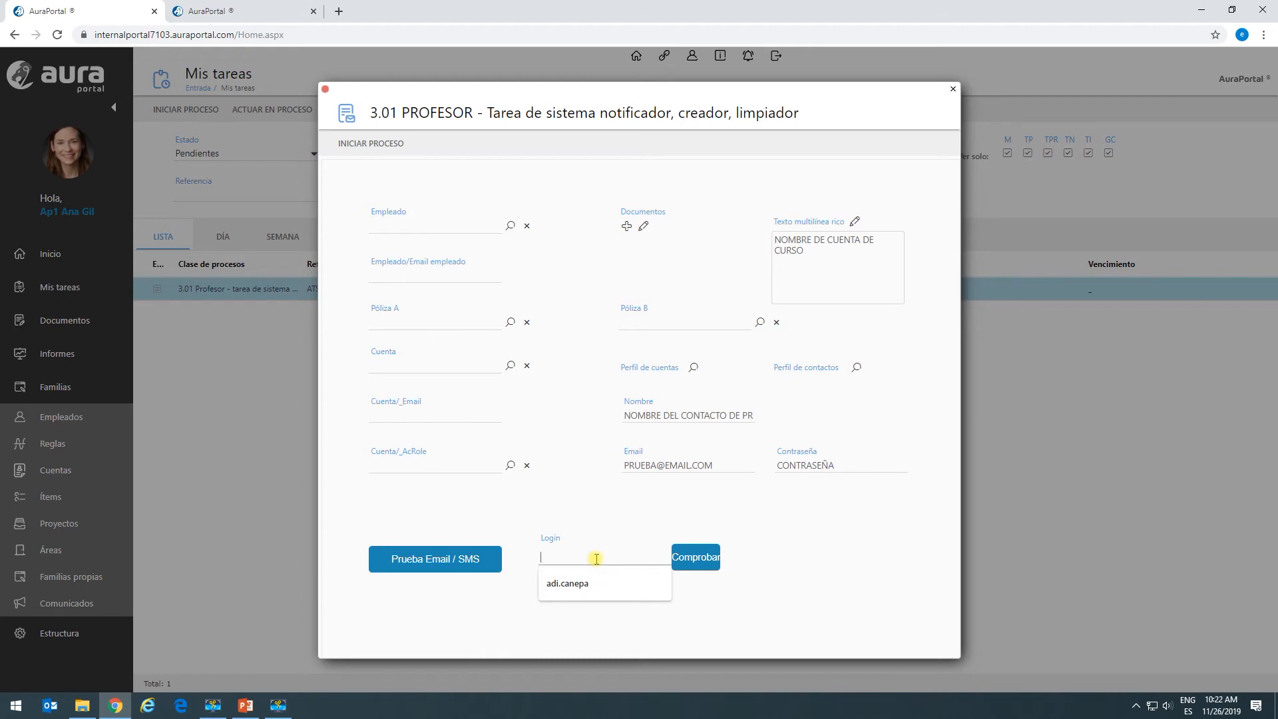
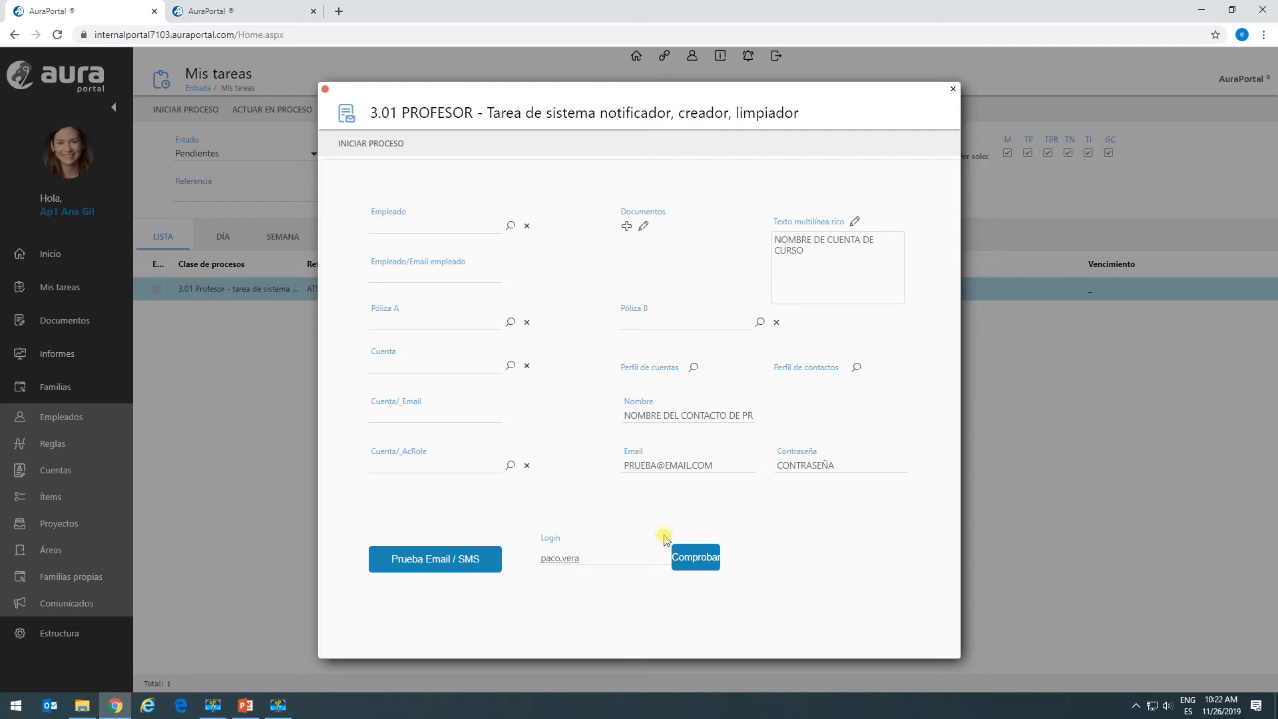
# Replace the taken login with another one and confirm it is reported available.
pyautogui.click(692, 558)
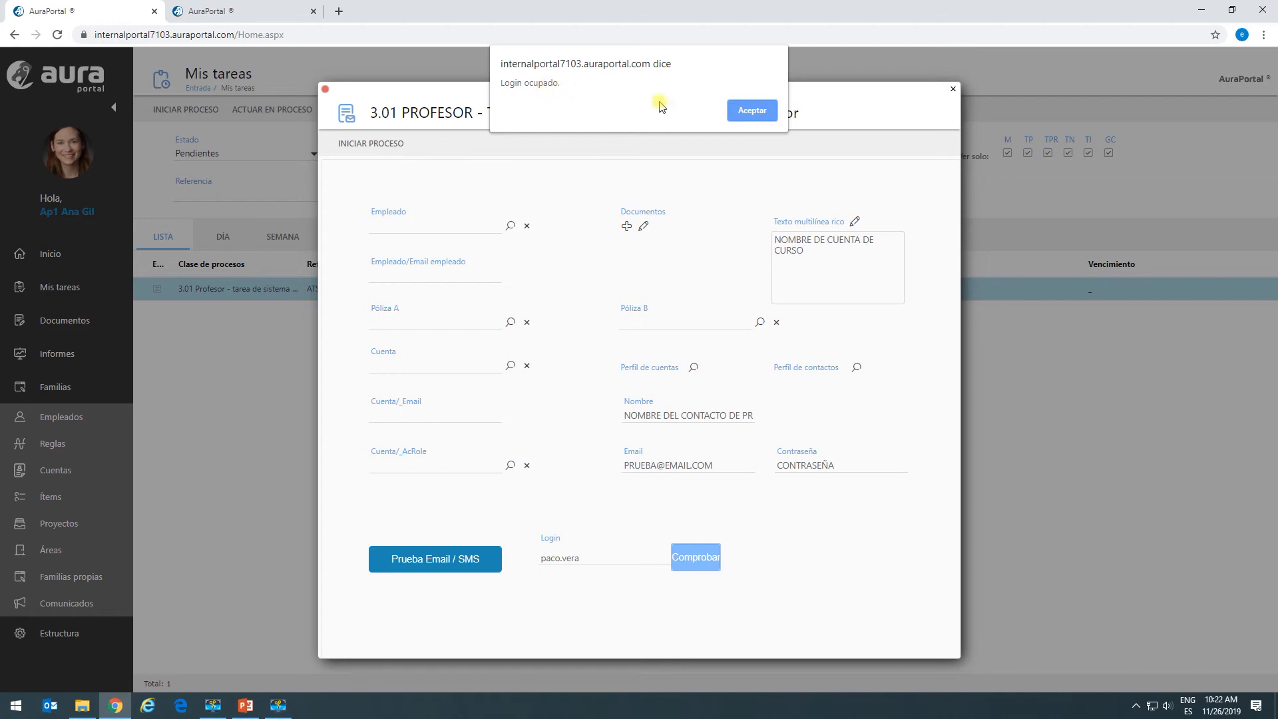
pyautogui.click(747, 110)
pyautogui.moveTo(599, 560); pyautogui.dragTo(519, 562)
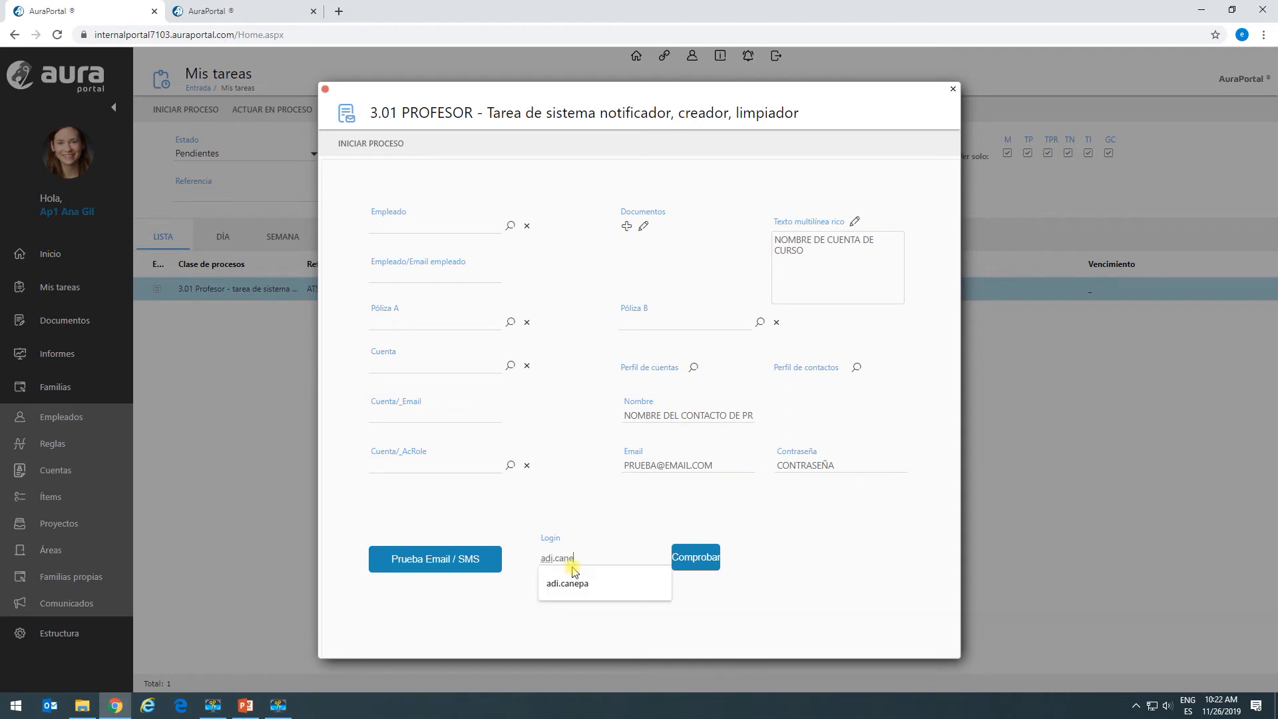
pyautogui.click(573, 571)
pyautogui.click(706, 558)
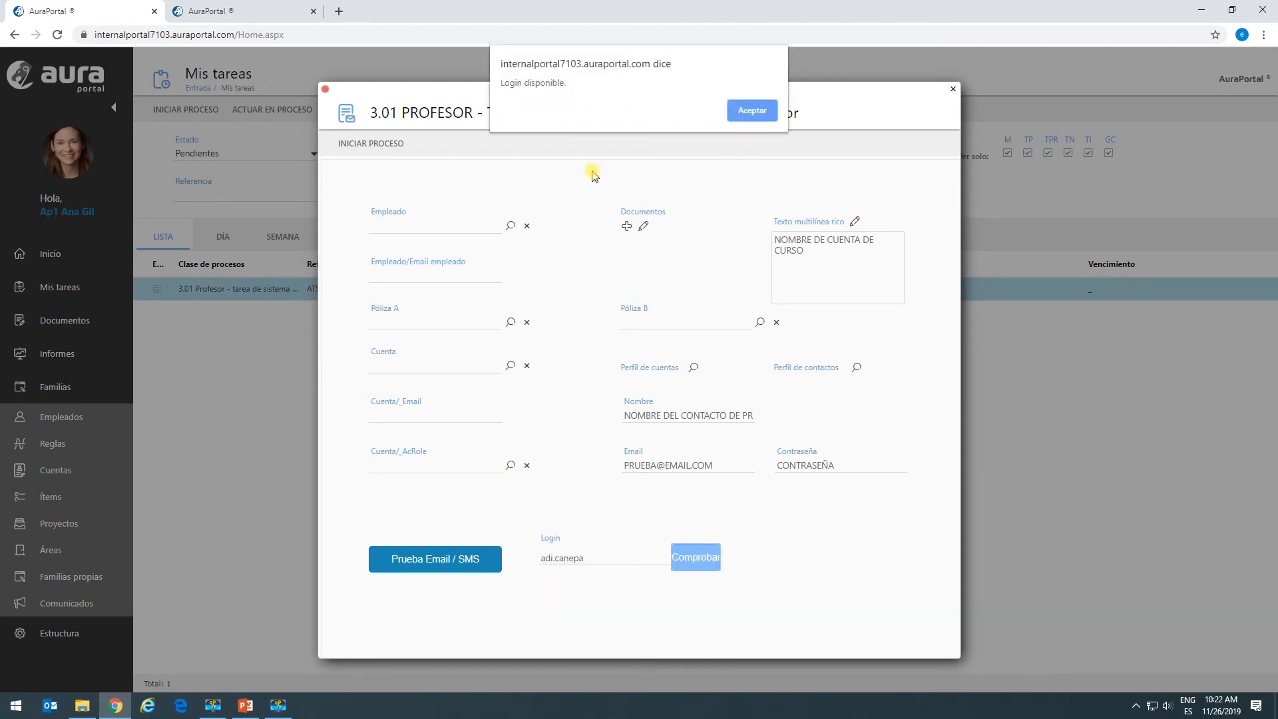
pyautogui.click(748, 111)
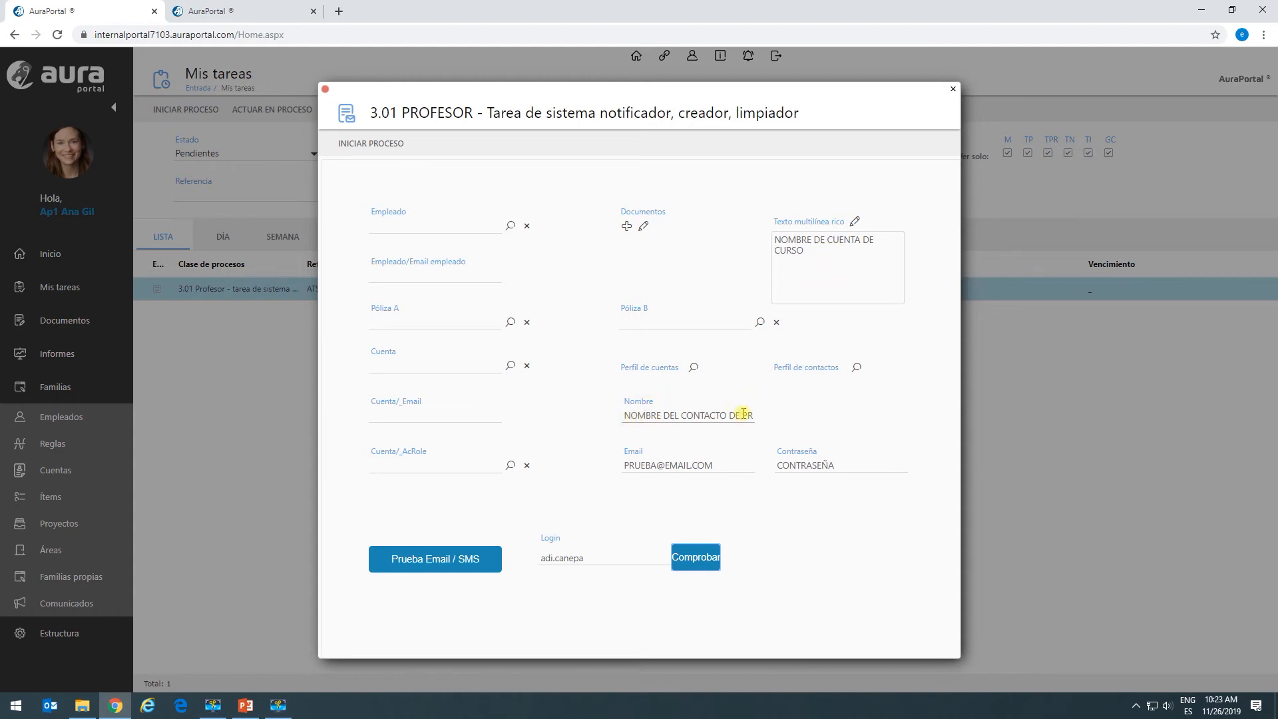
# Check the contact's e-mail and password entries, then launch the 3.01 PROFESOR process.
pyautogui.click(678, 465)
pyautogui.click(780, 462)
pyautogui.click(357, 145)
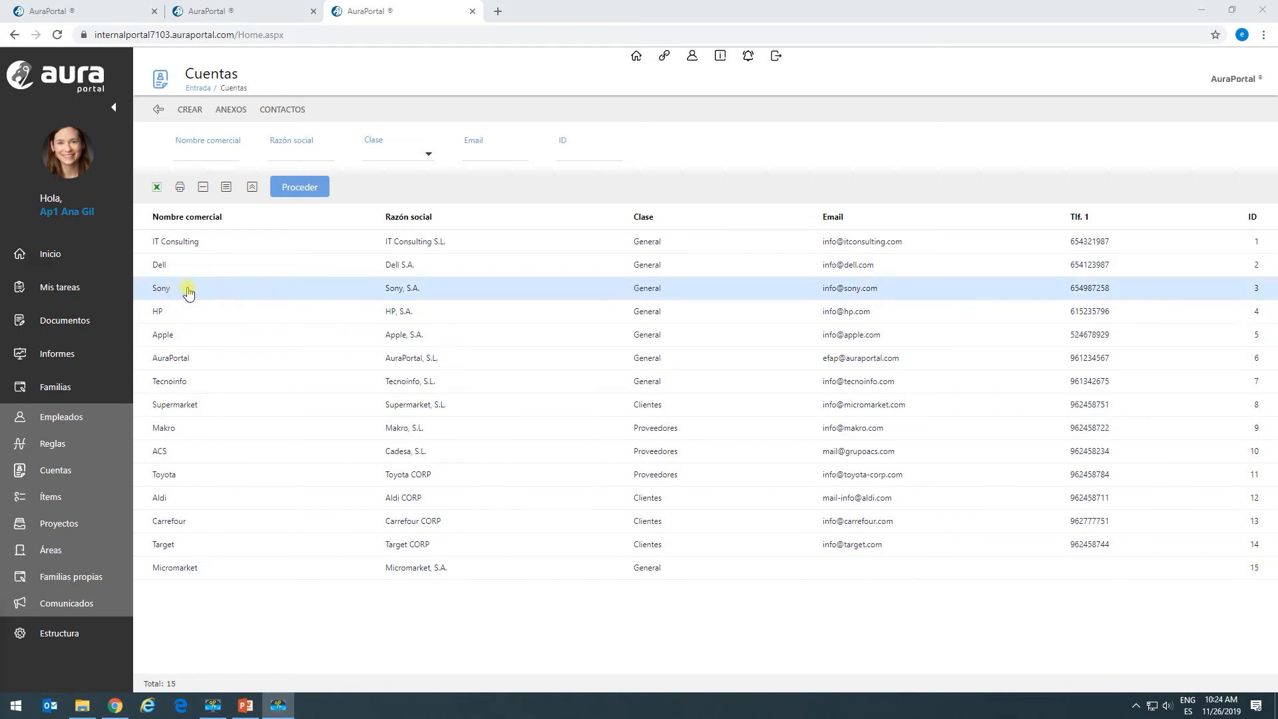
# Refresh the accounts and open the NOMBRE DE CUENTA DE CURSO account's test contact record.
pyautogui.click(300, 190)
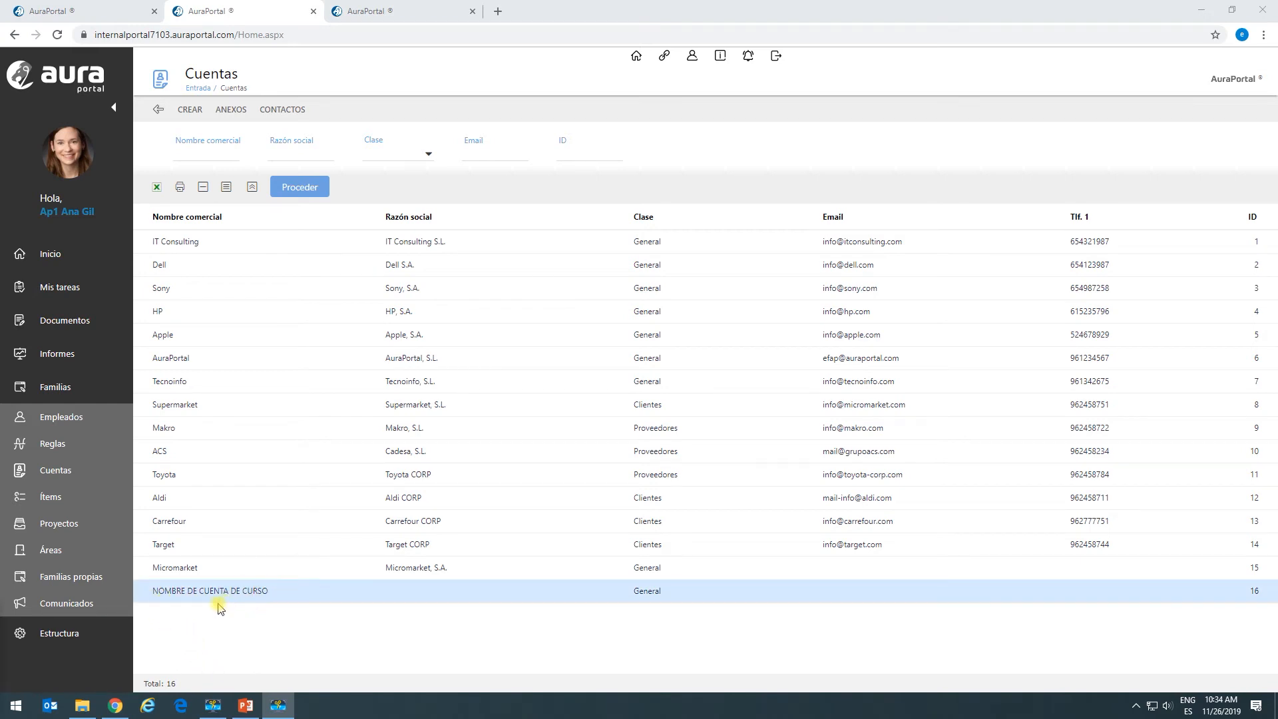
pyautogui.doubleClick(279, 599)
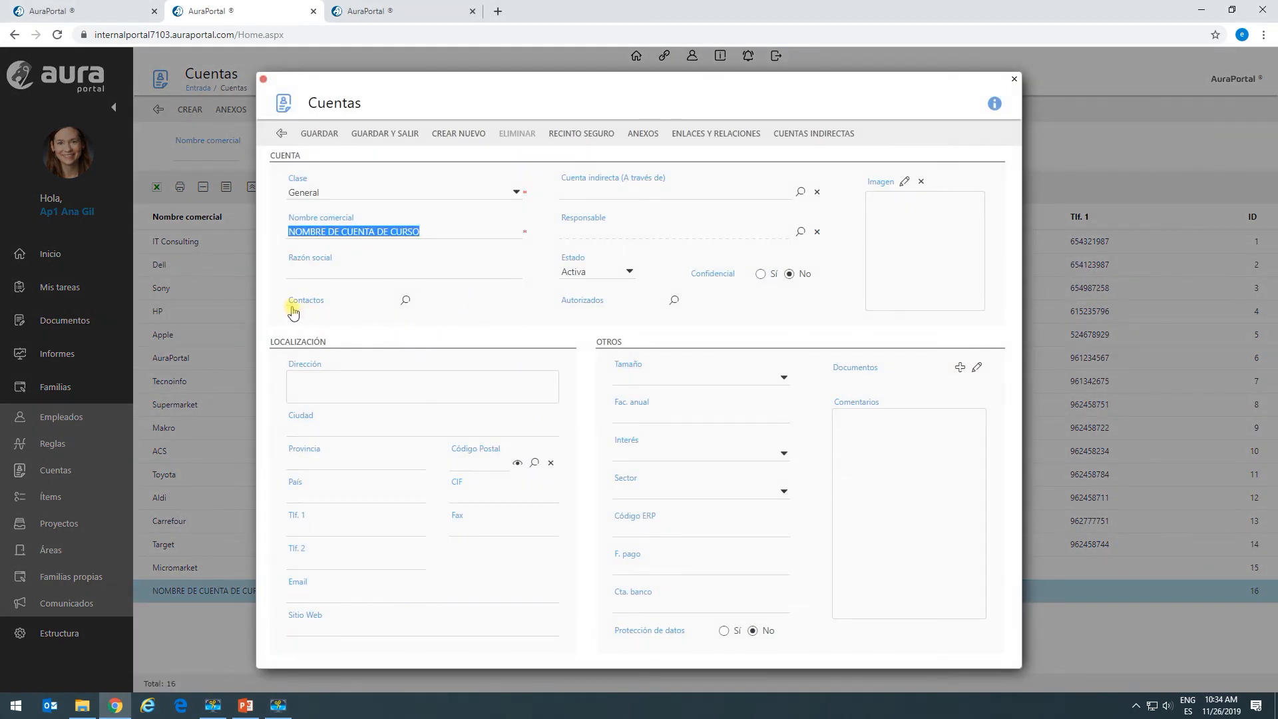
pyautogui.click(406, 300)
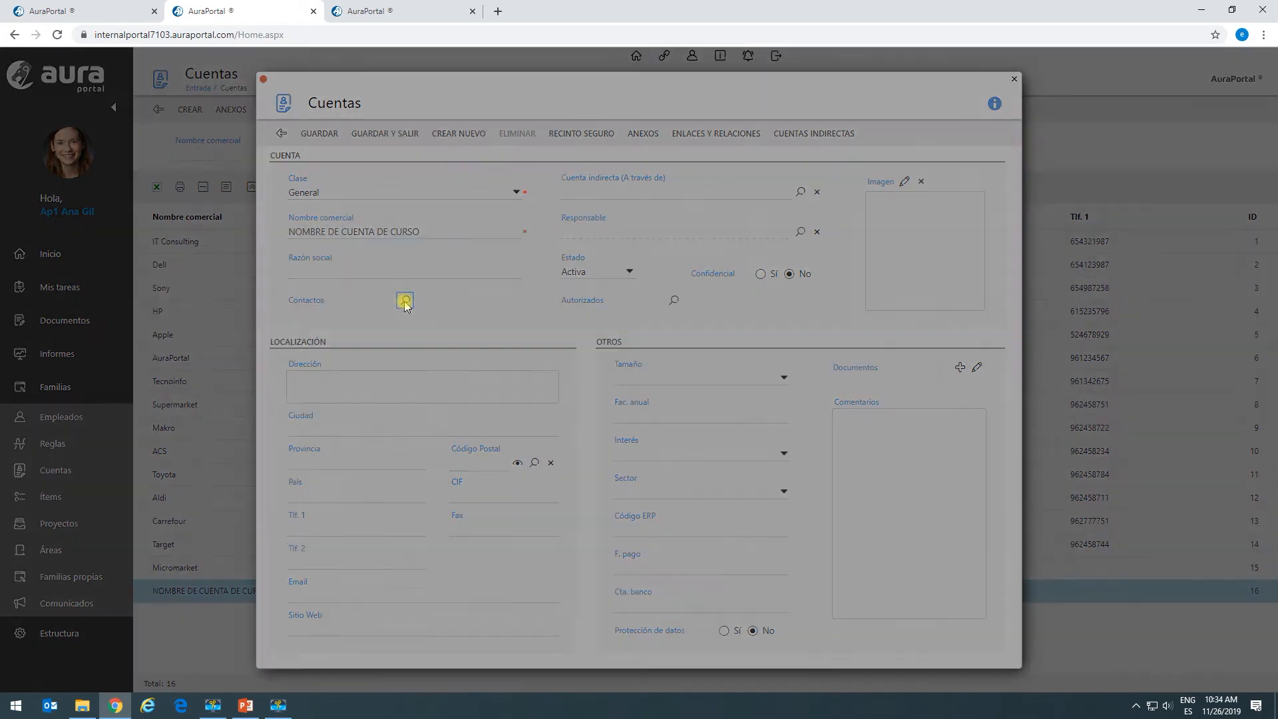
pyautogui.click(395, 287)
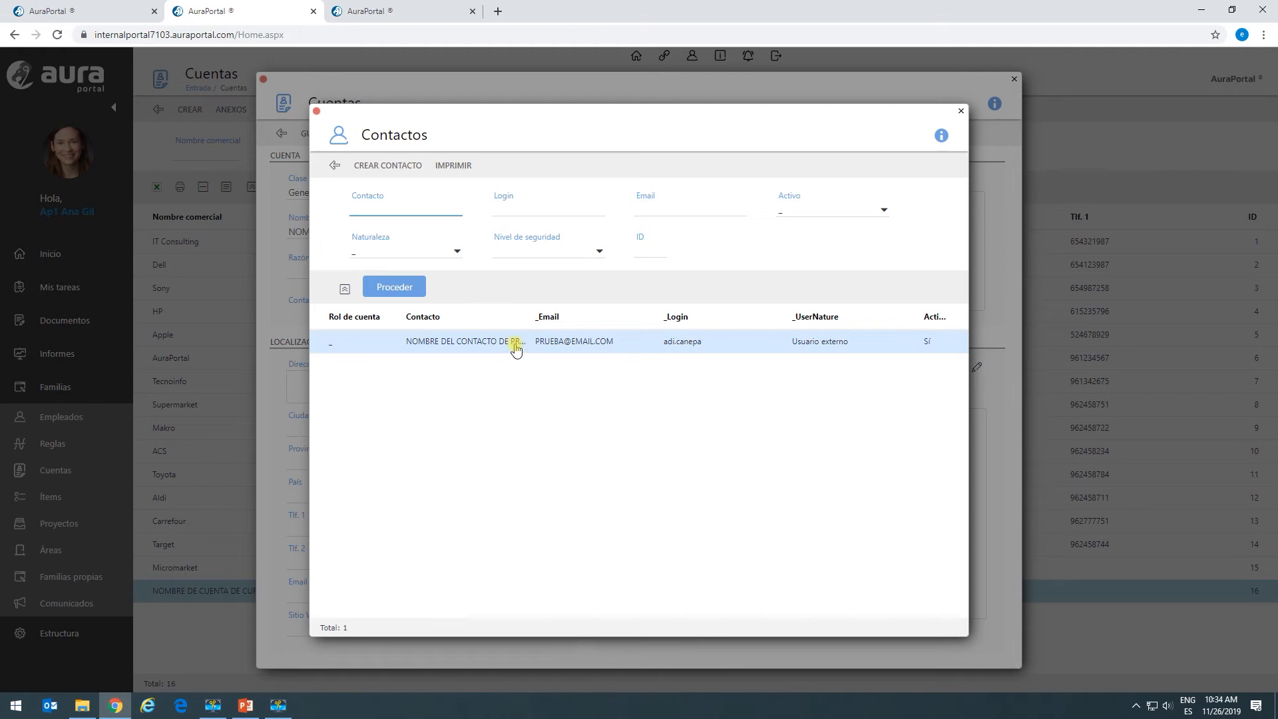
pyautogui.click(444, 353)
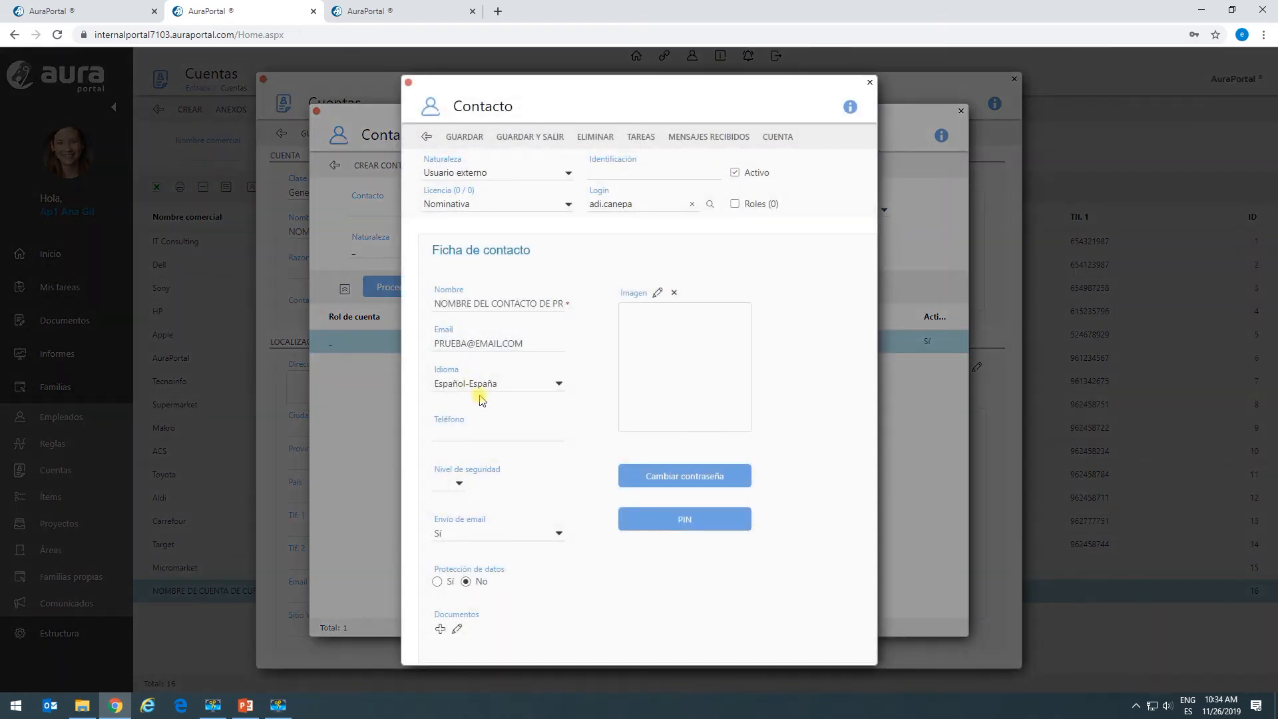
pyautogui.tripleClick(438, 305)
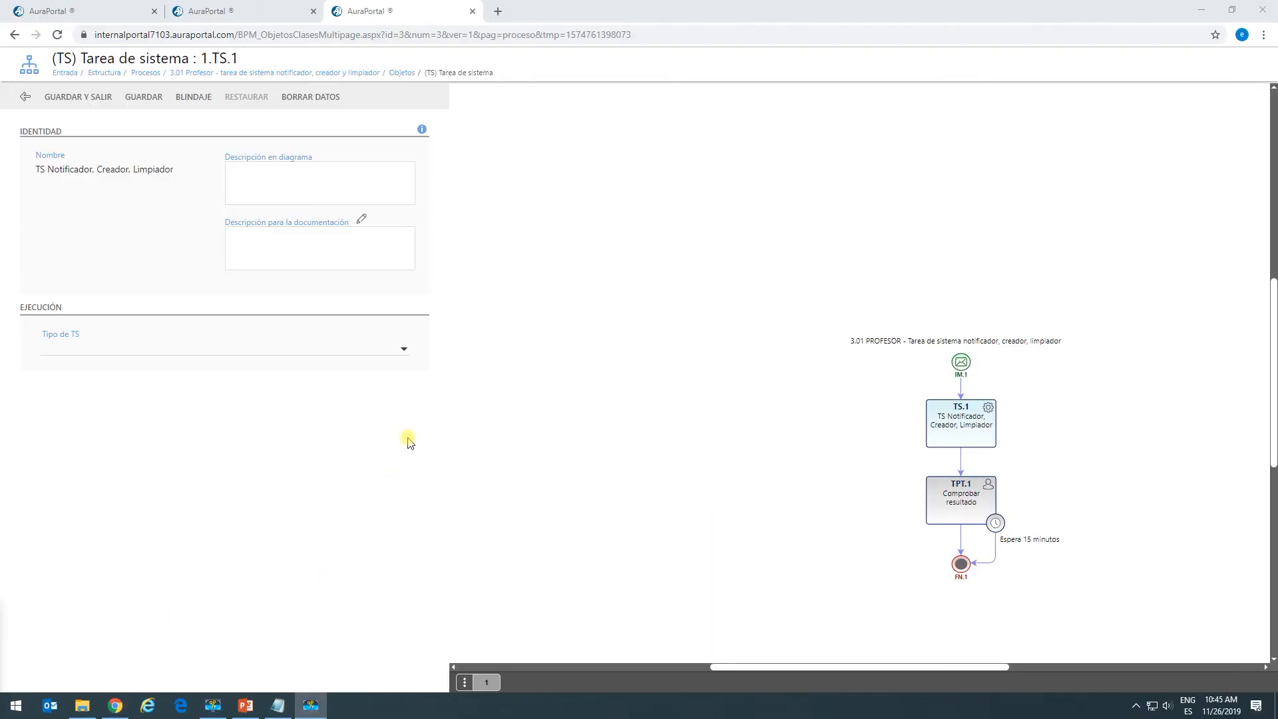
# Make TS.1 a CREADOR task with function 'Crea elemento de familia propia' and add a new element.
pyautogui.click(402, 349)
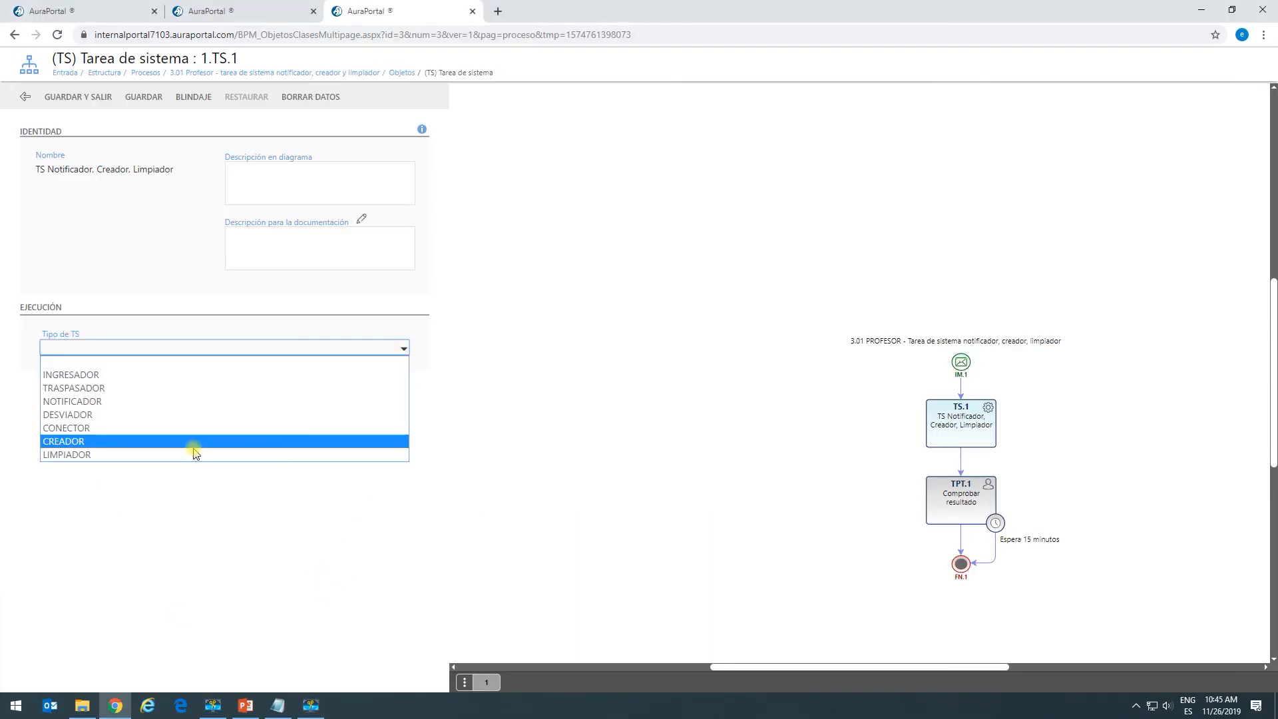
pyautogui.click(114, 441)
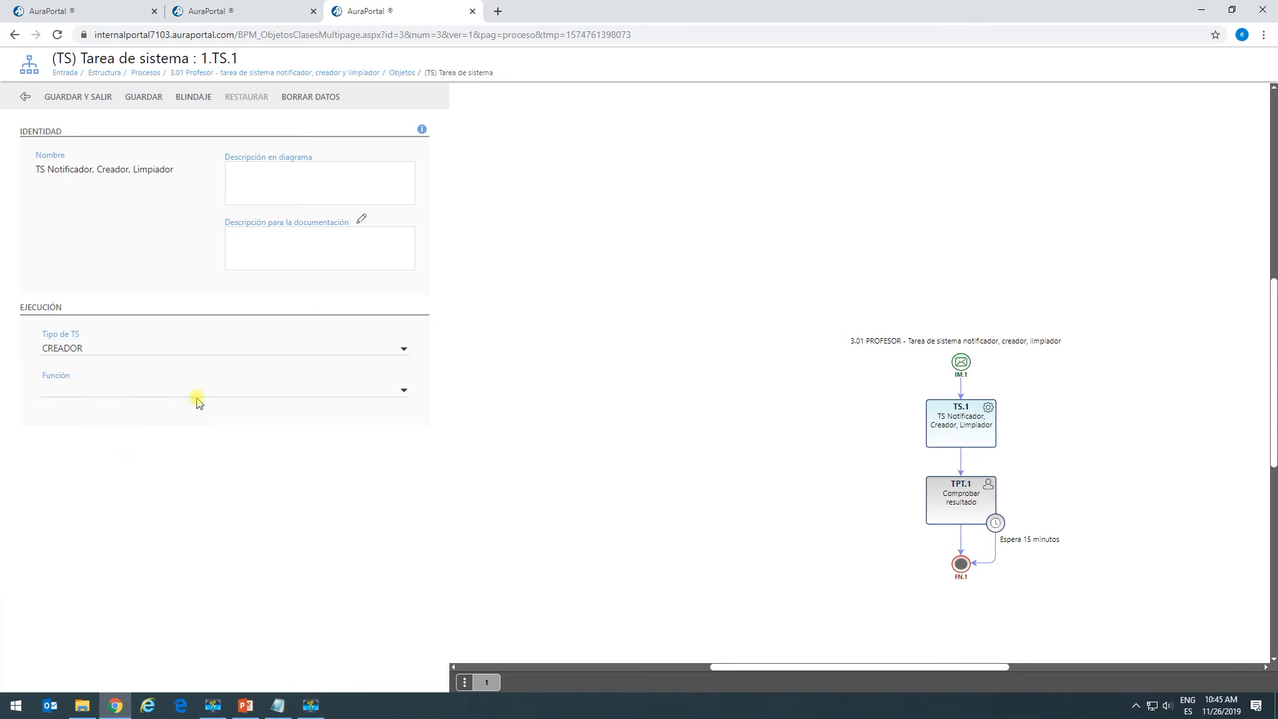
pyautogui.click(404, 391)
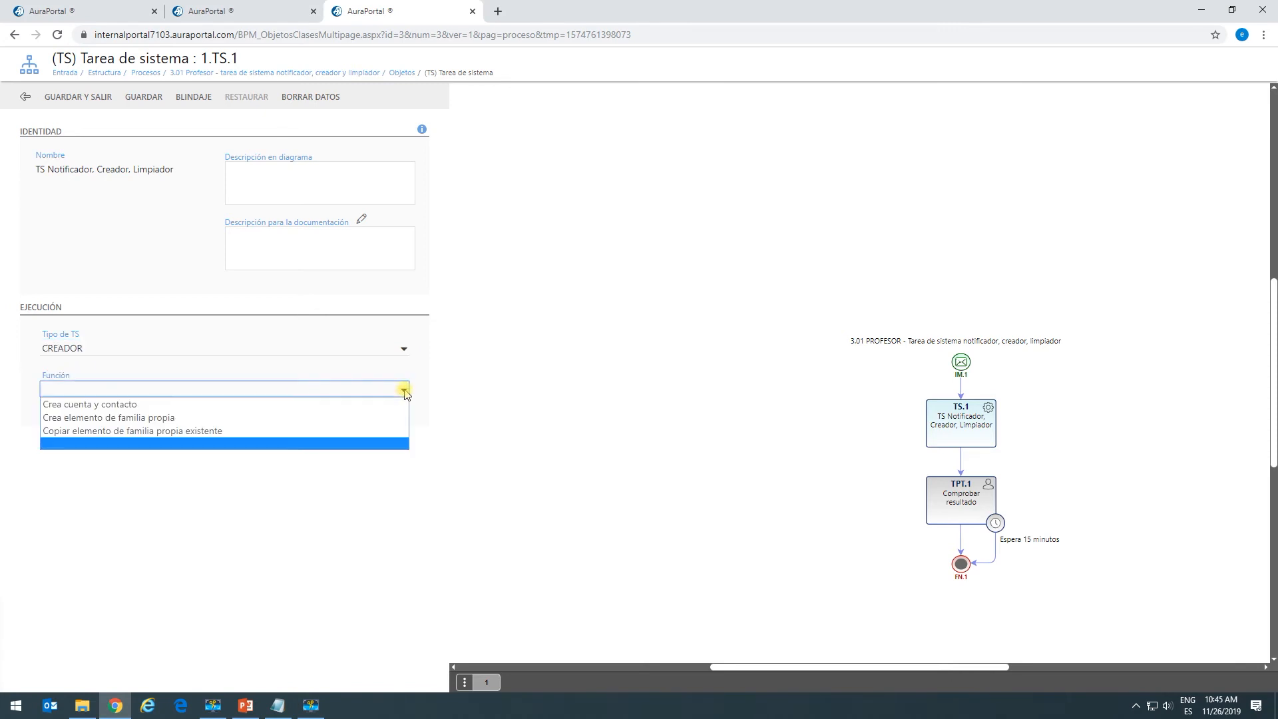
pyautogui.click(221, 419)
pyautogui.click(71, 429)
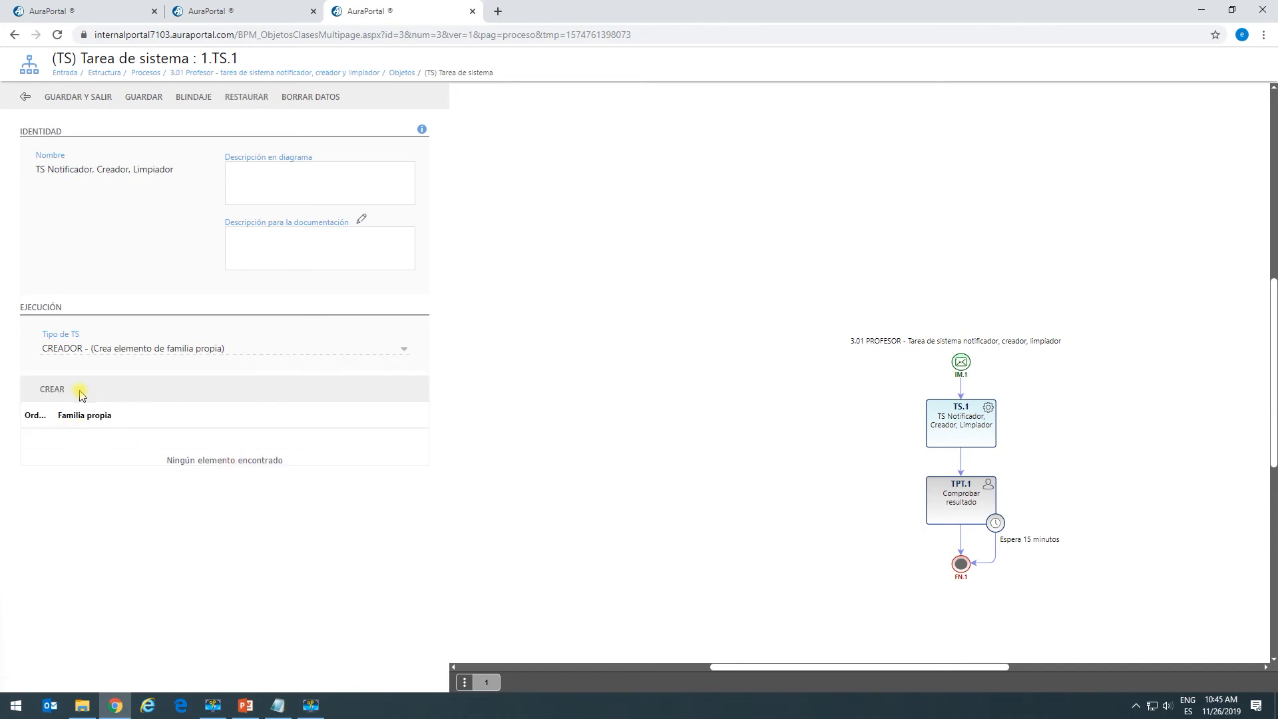
pyautogui.click(51, 395)
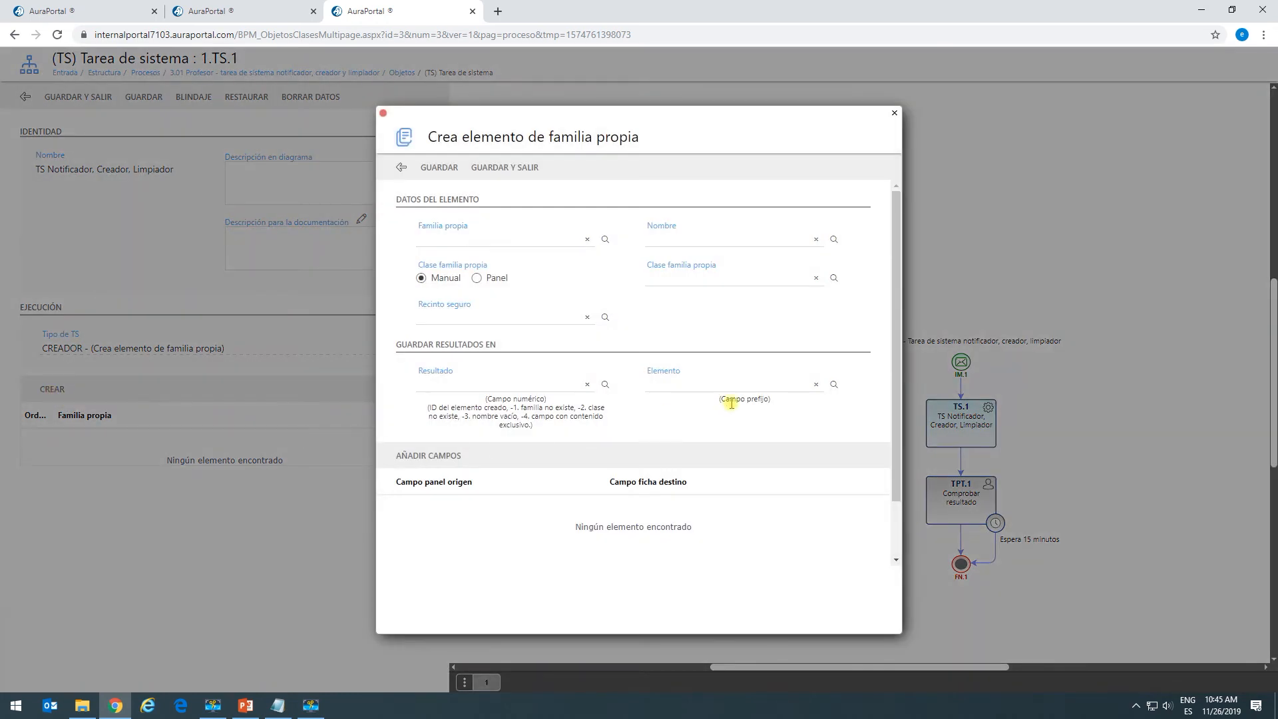
# Target the Pólizas family, take the name from the Nombre field, and pick class General.
pyautogui.click(606, 239)
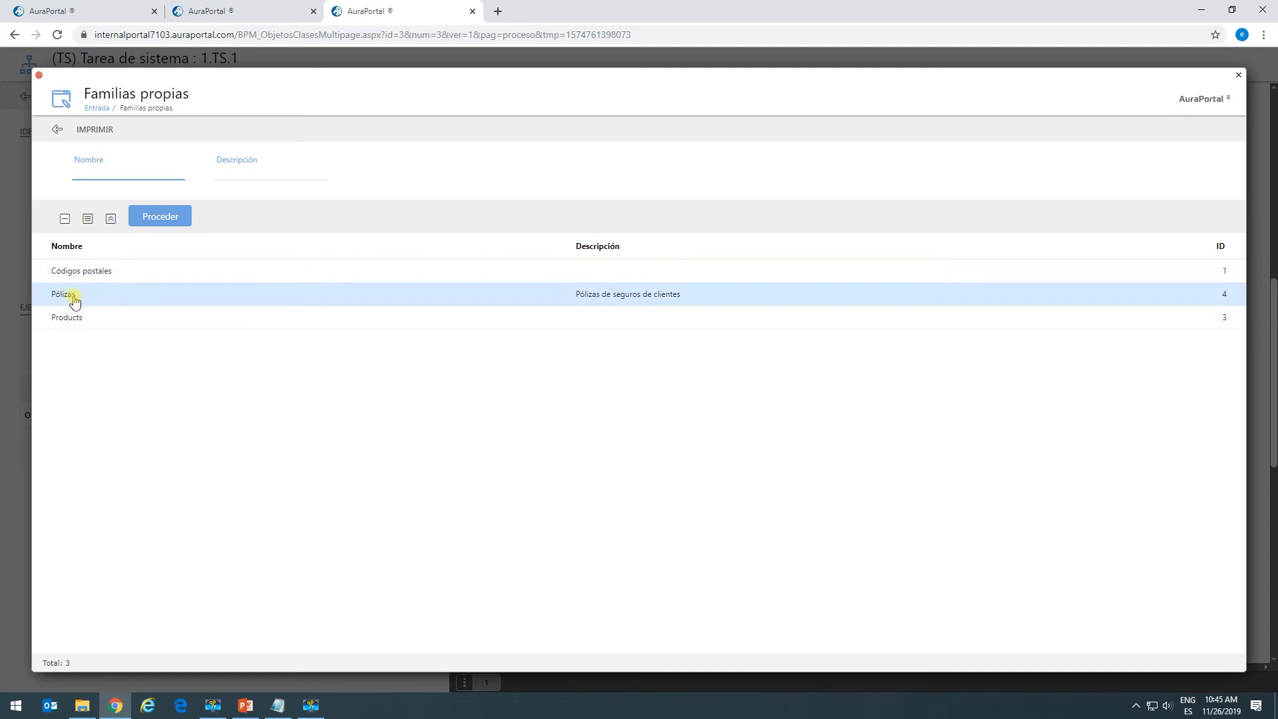
pyautogui.click(74, 297)
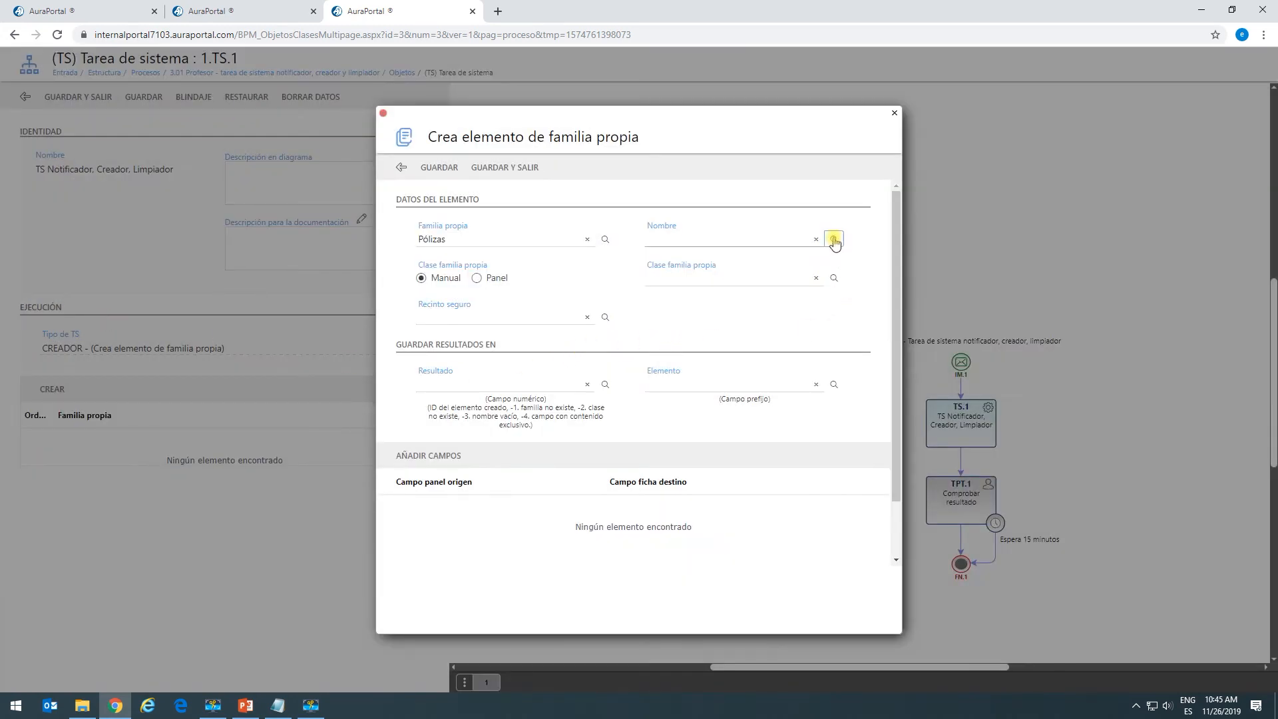
pyautogui.click(834, 240)
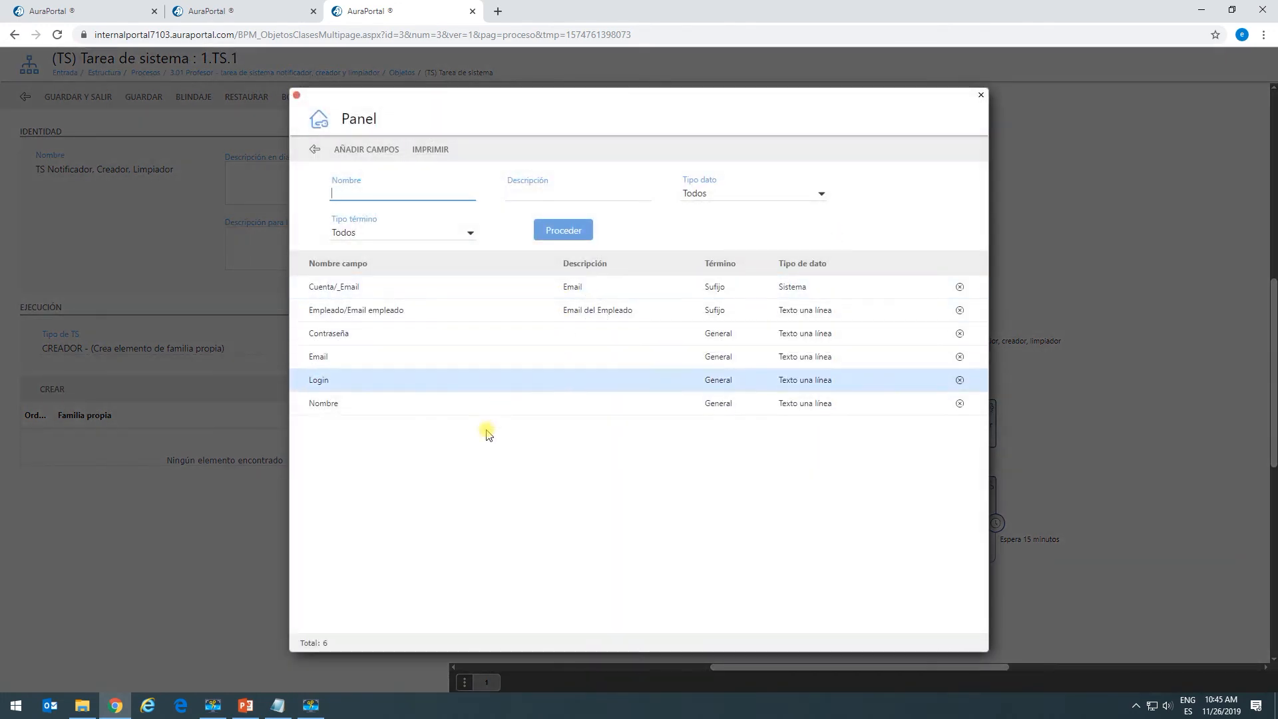
pyautogui.click(354, 414)
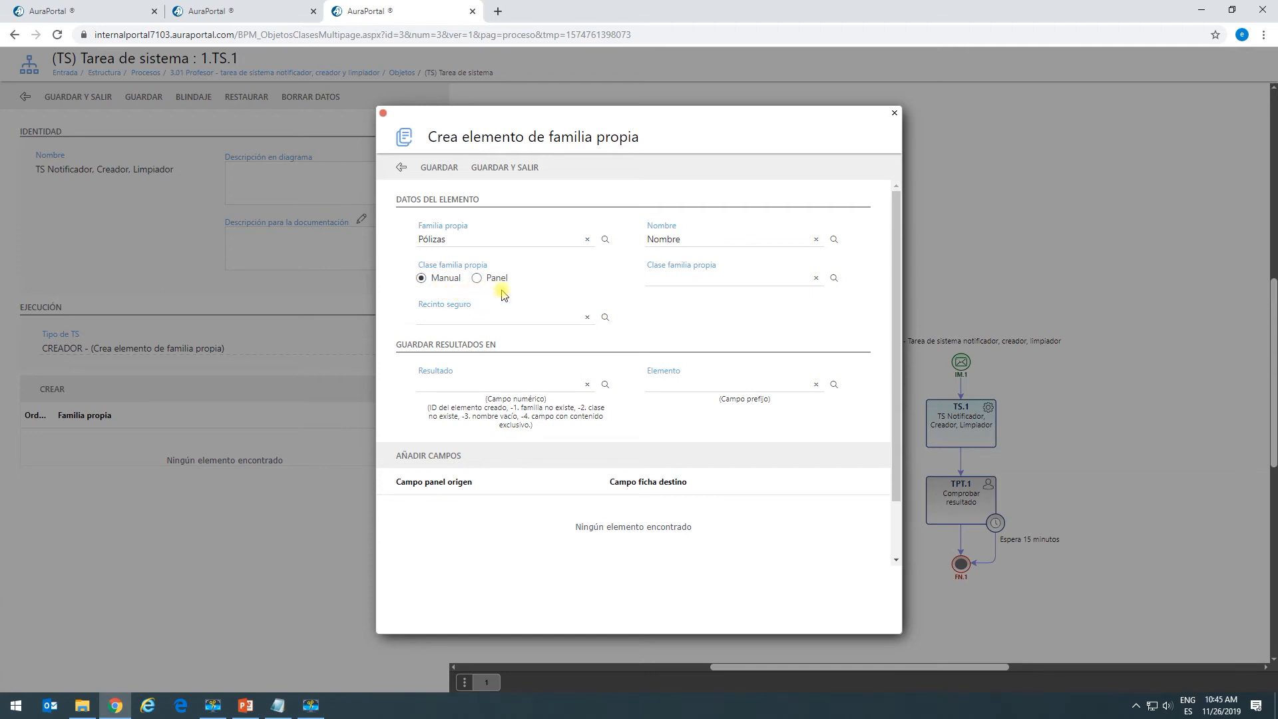
pyautogui.click(835, 279)
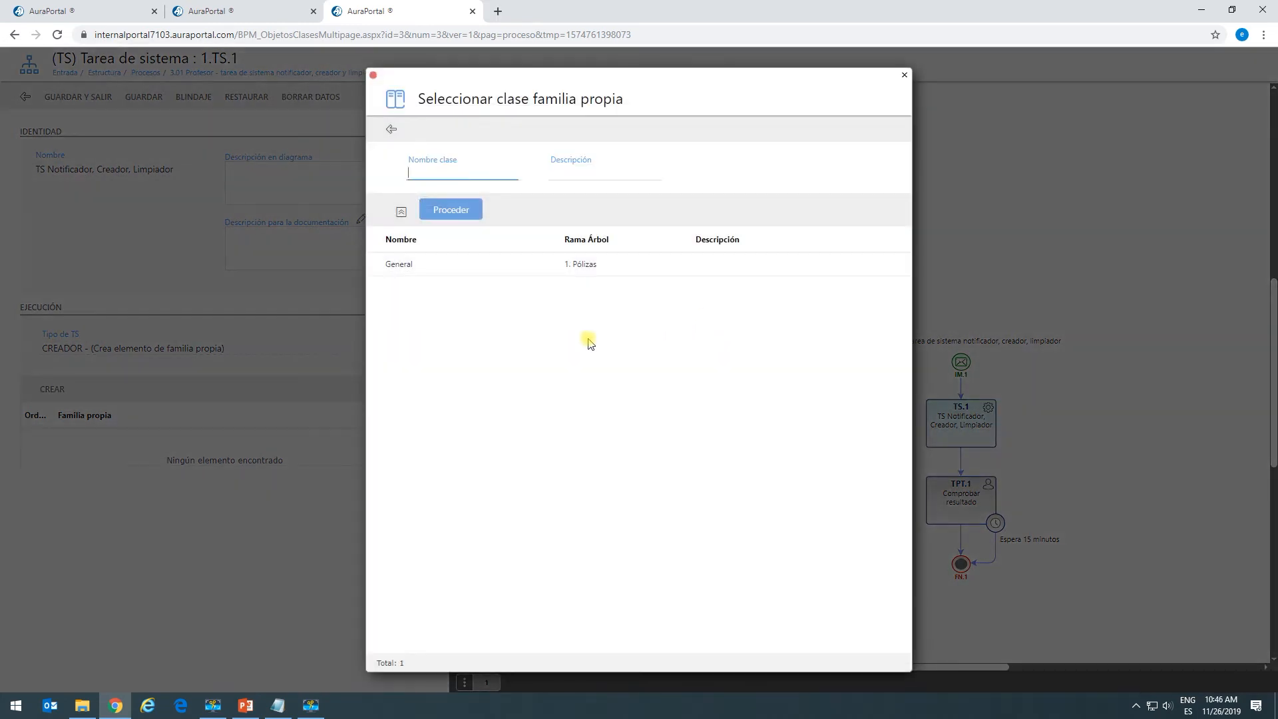
pyautogui.click(406, 270)
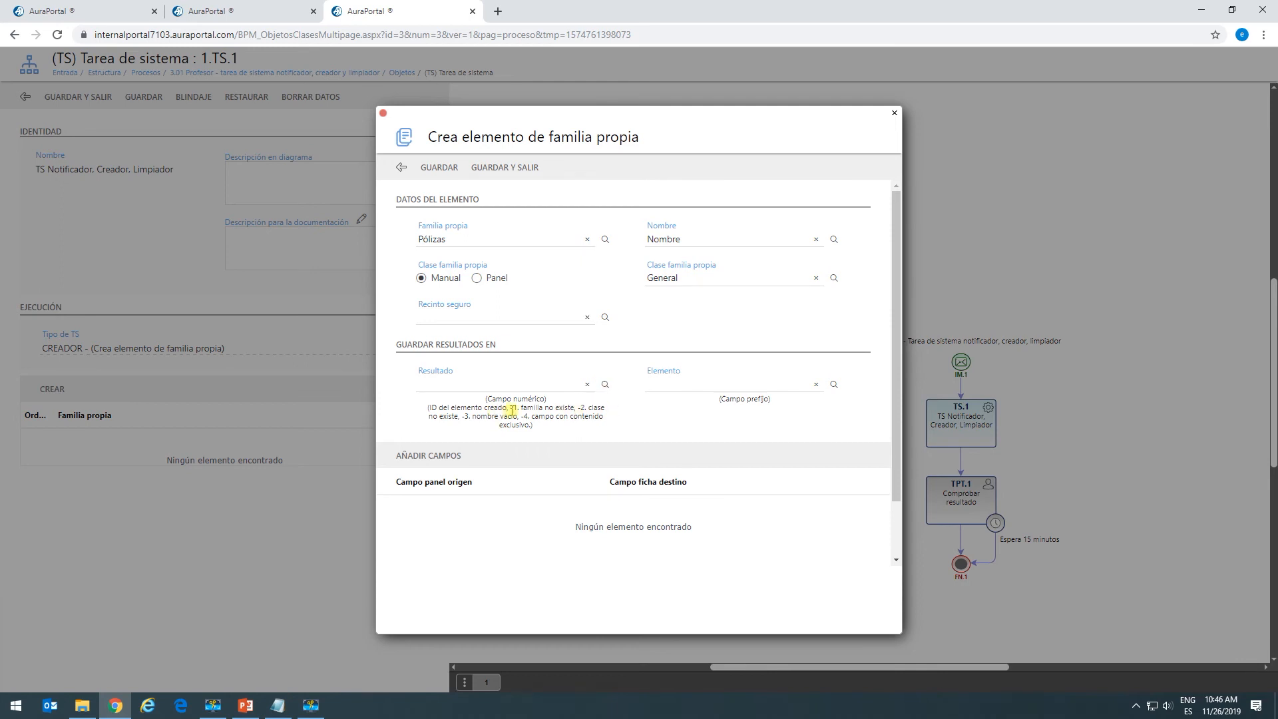
# Store the result in Código de devolución 1 and the element in Póliza A, then save.
pyautogui.click(606, 384)
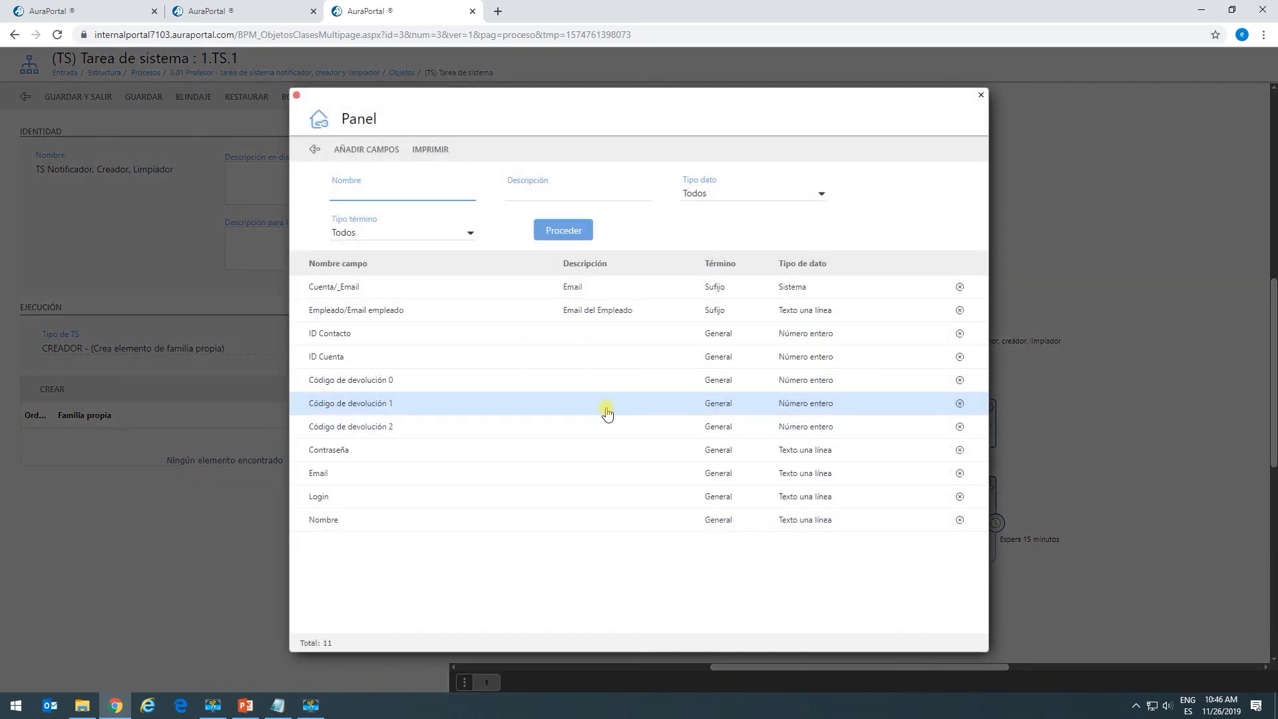
pyautogui.click(371, 408)
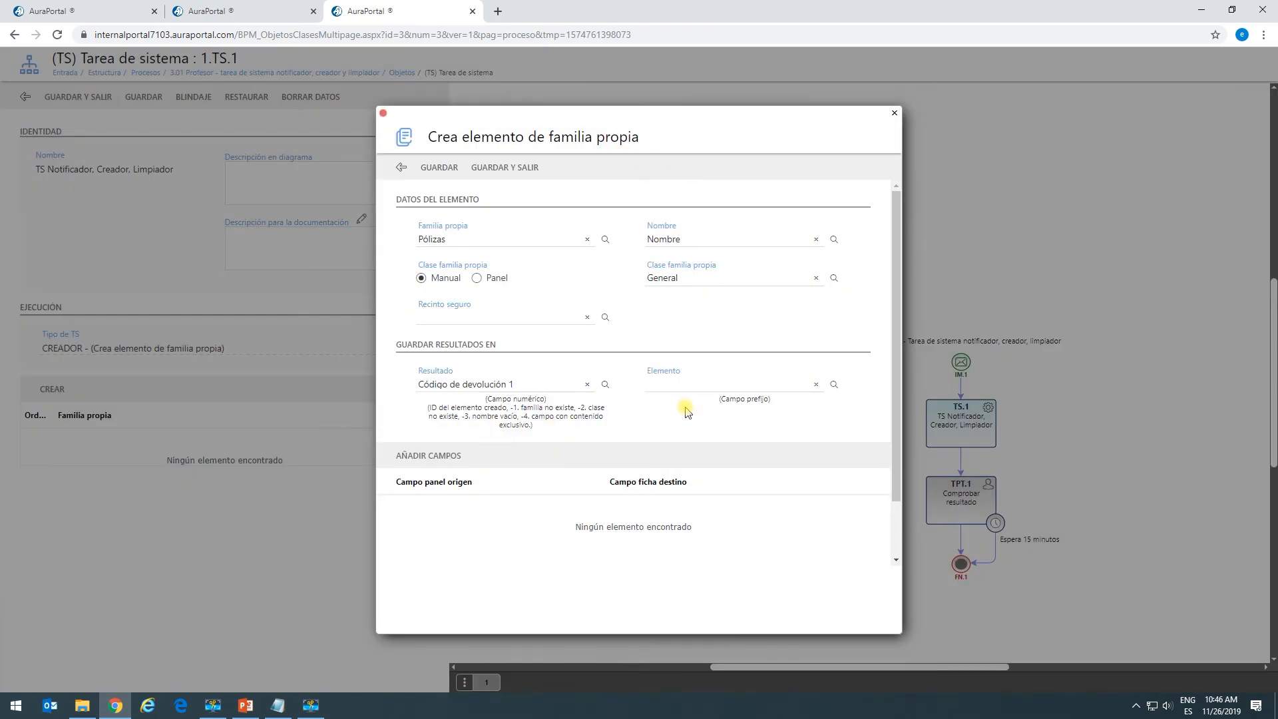
pyautogui.click(648, 386)
pyautogui.click(834, 386)
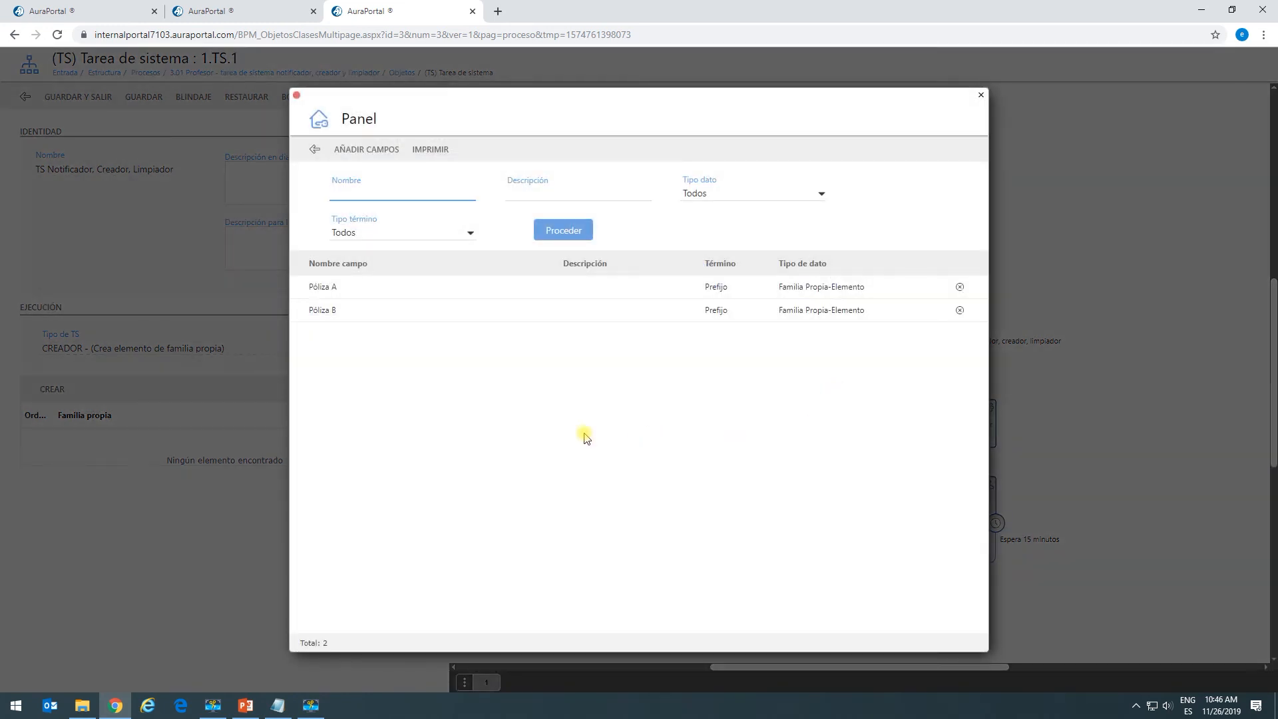
pyautogui.doubleClick(338, 291)
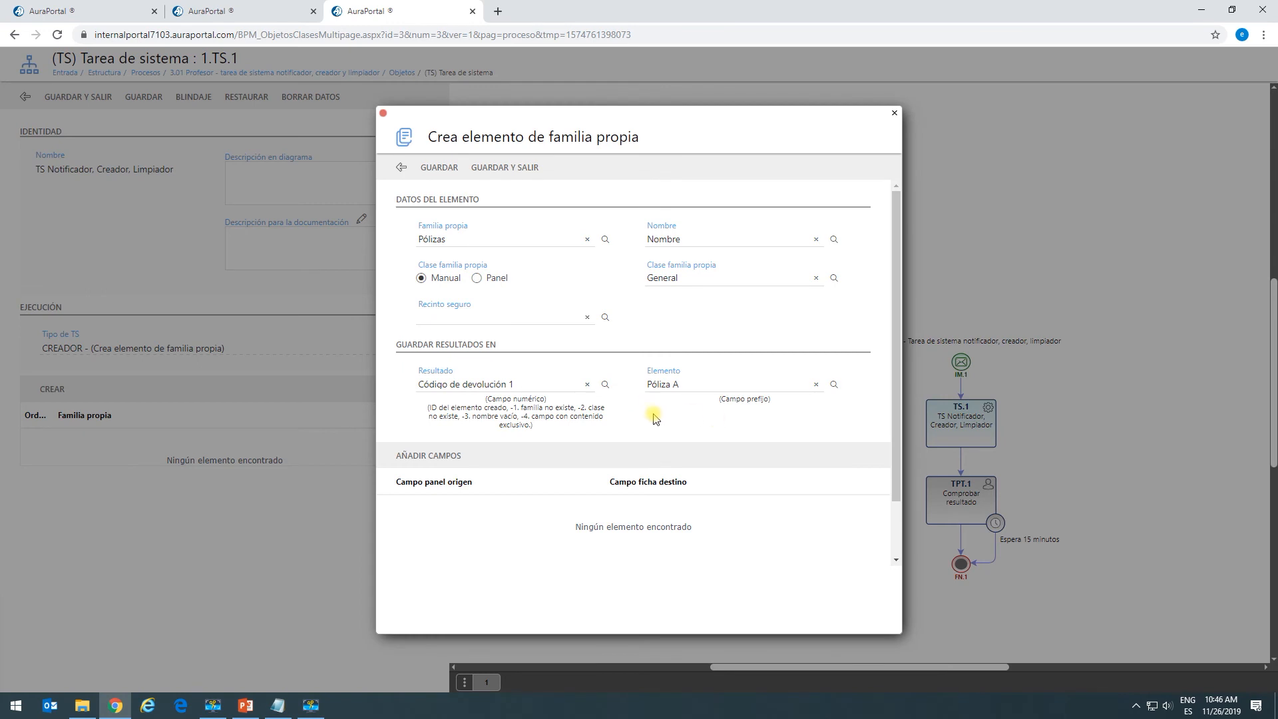
pyautogui.click(489, 171)
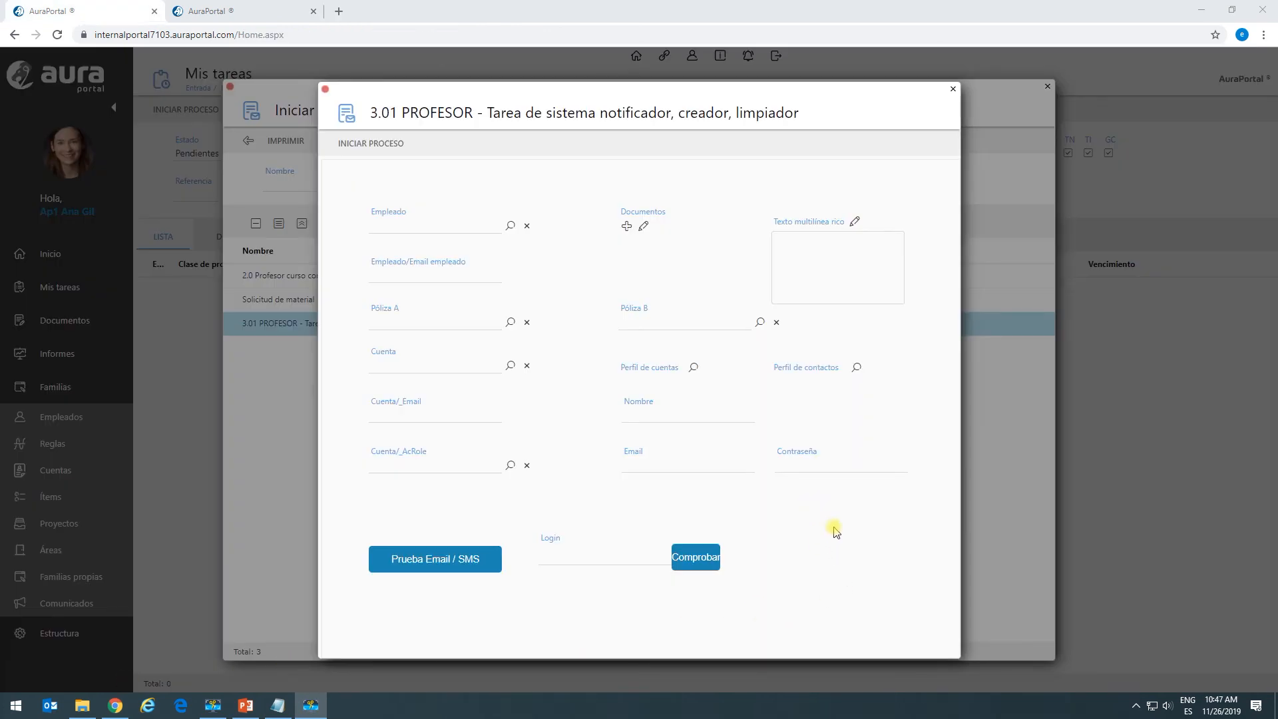
# Enter Nombre 'NOMBRE DE LA FAMILIA PROPIA A CREAR' and launch the process test run.
pyautogui.click(680, 413)
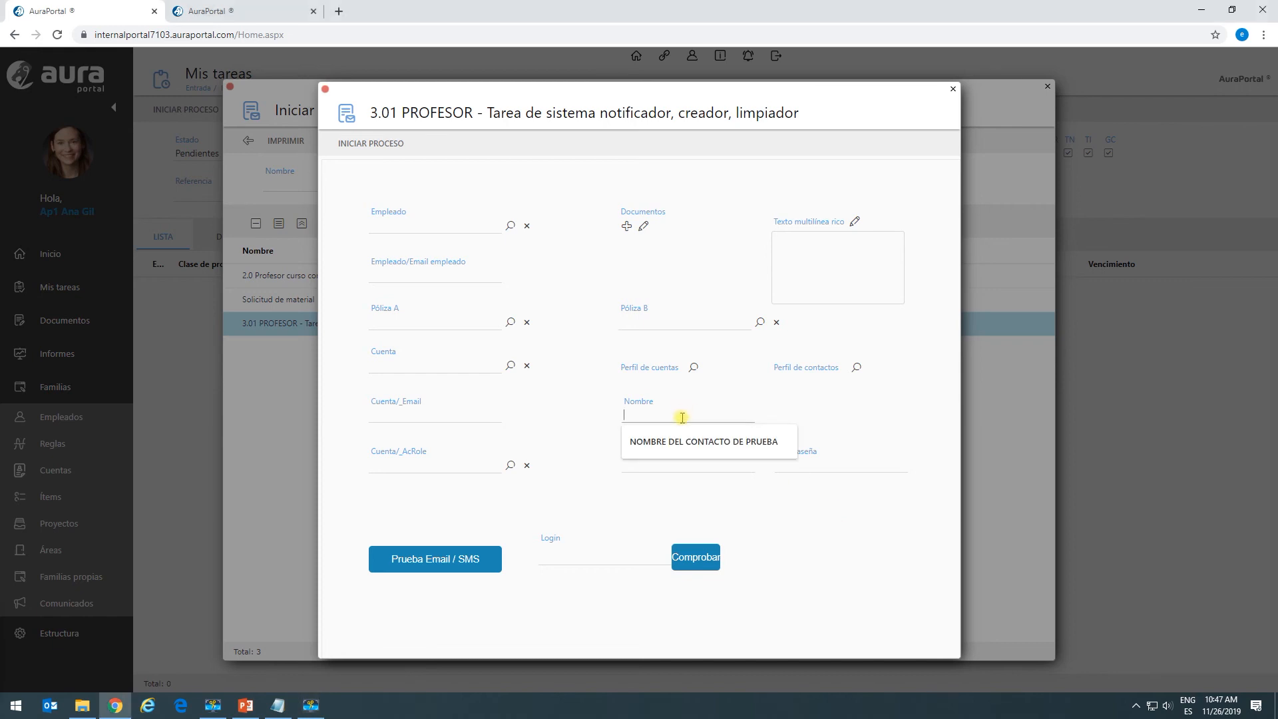
pyautogui.write('NOMBRE DE LA FAMIL')
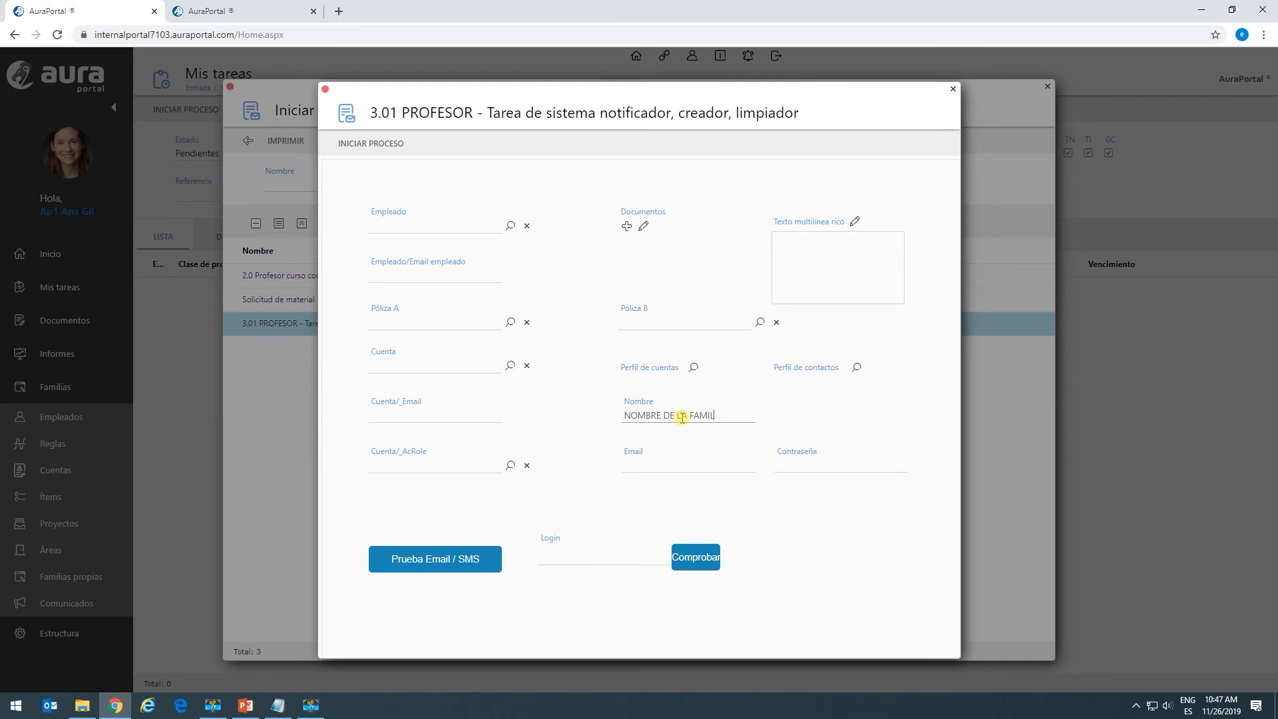
pyautogui.write('IA PROPIA A CREAR')
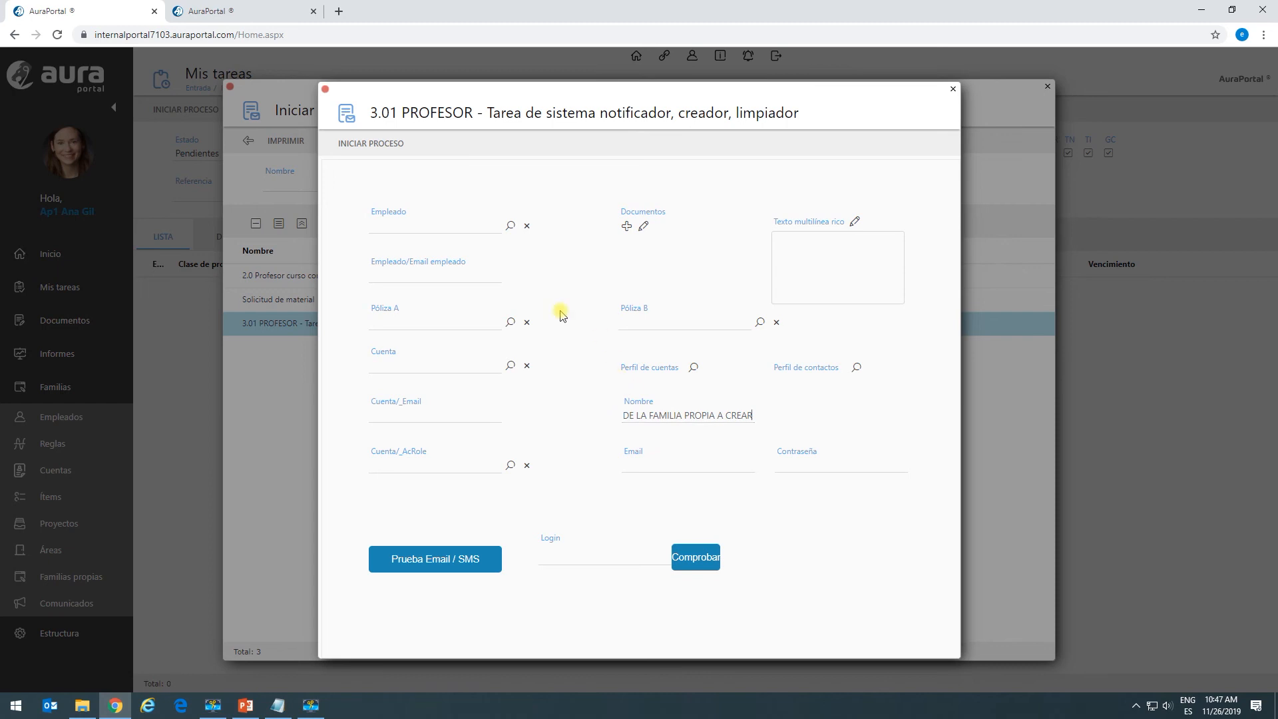
pyautogui.click(366, 152)
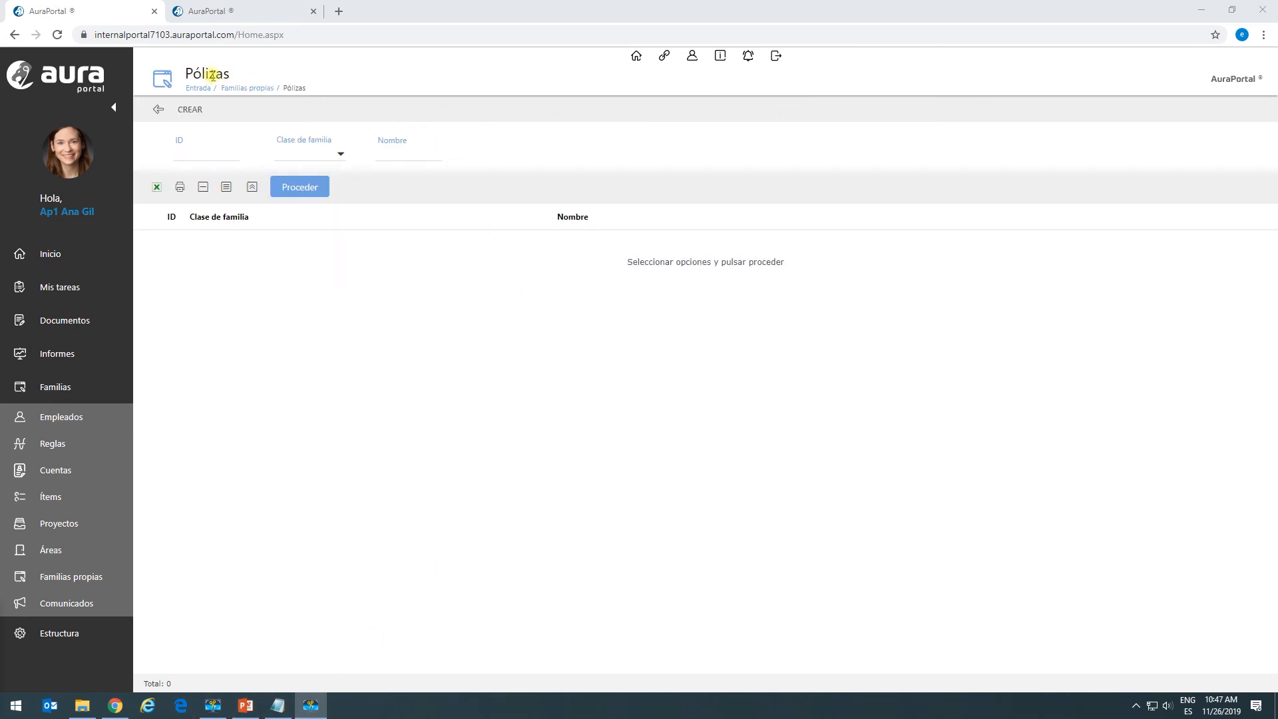
# Refresh the Pólizas list until the new element appears and open its record.
pyautogui.click(305, 188)
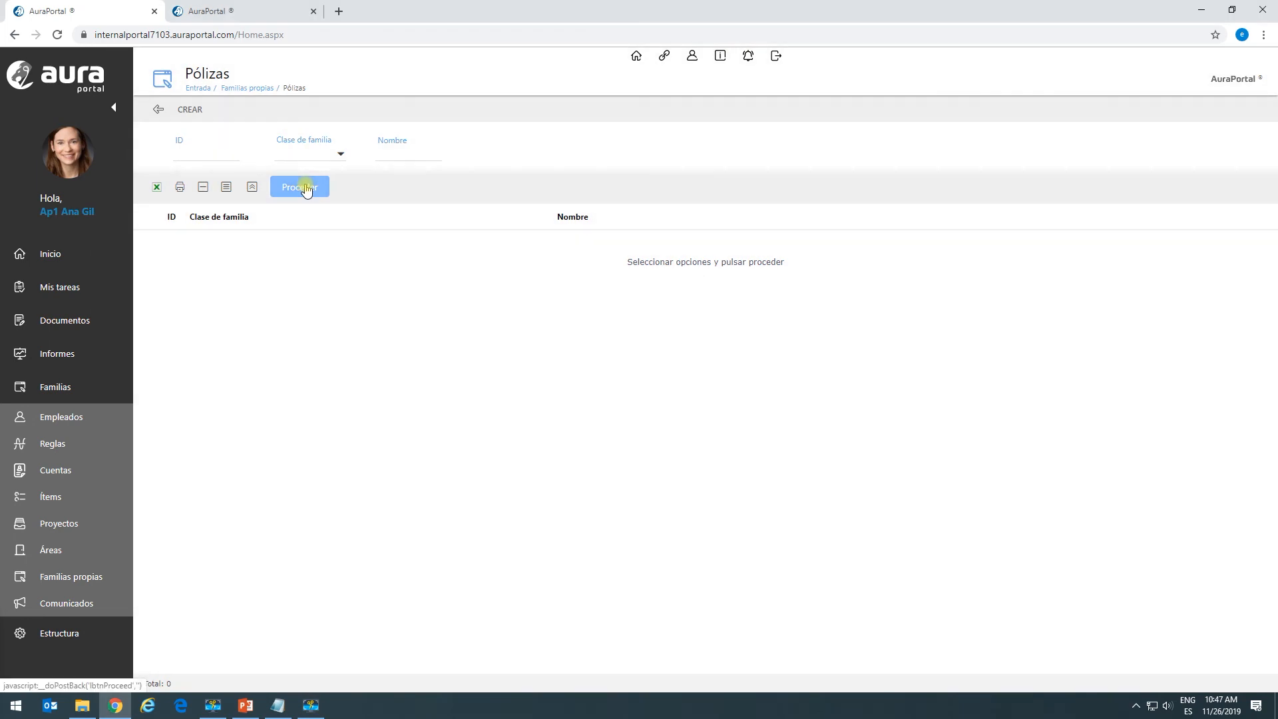
pyautogui.click(302, 190)
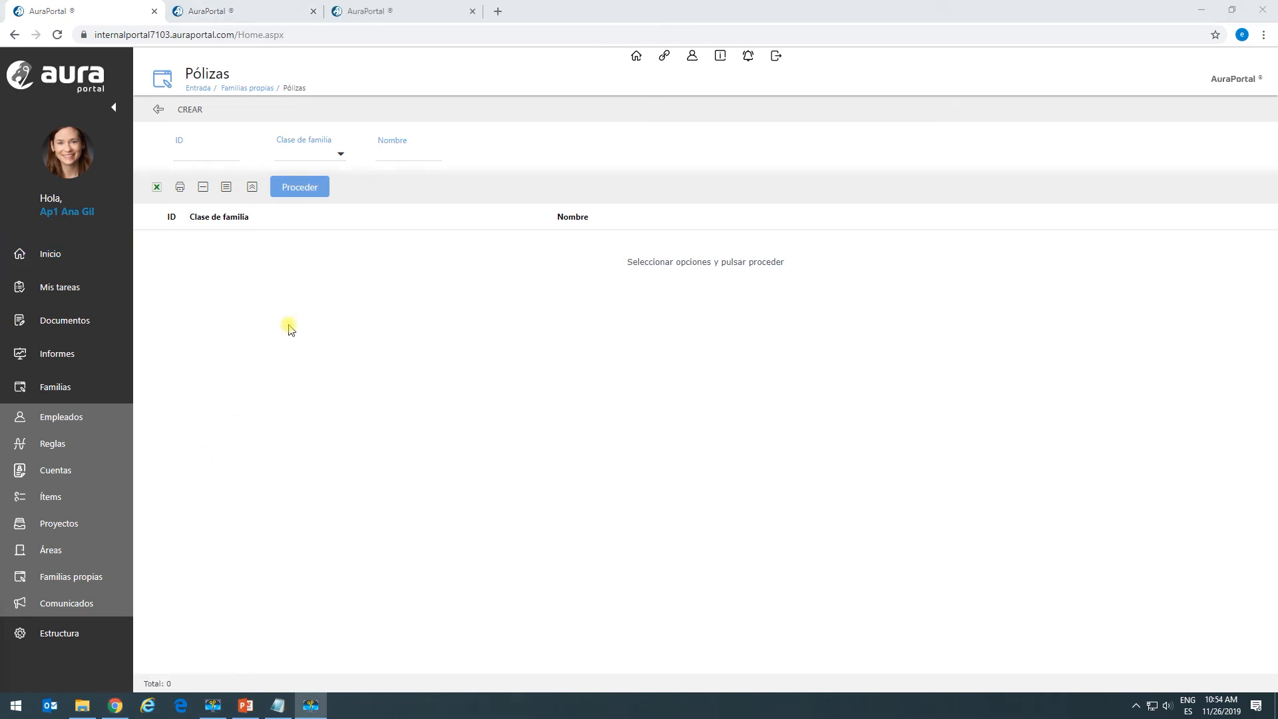
pyautogui.click(298, 193)
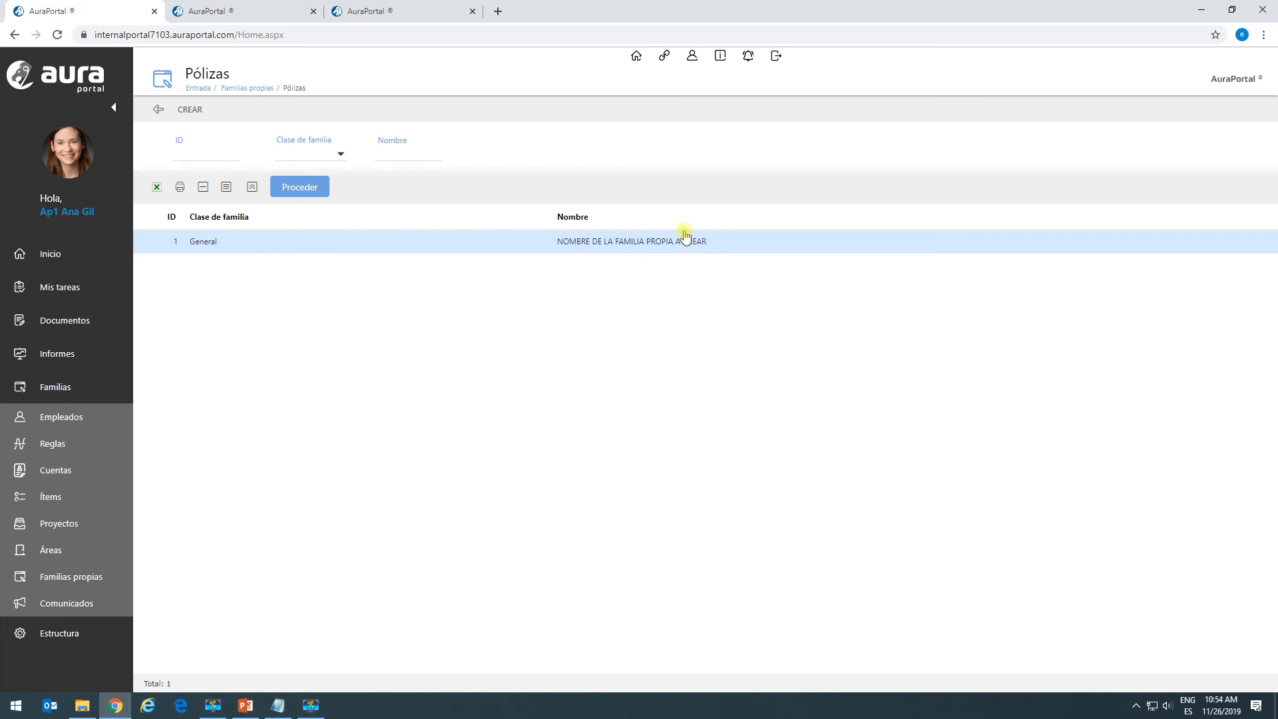
pyautogui.click(593, 251)
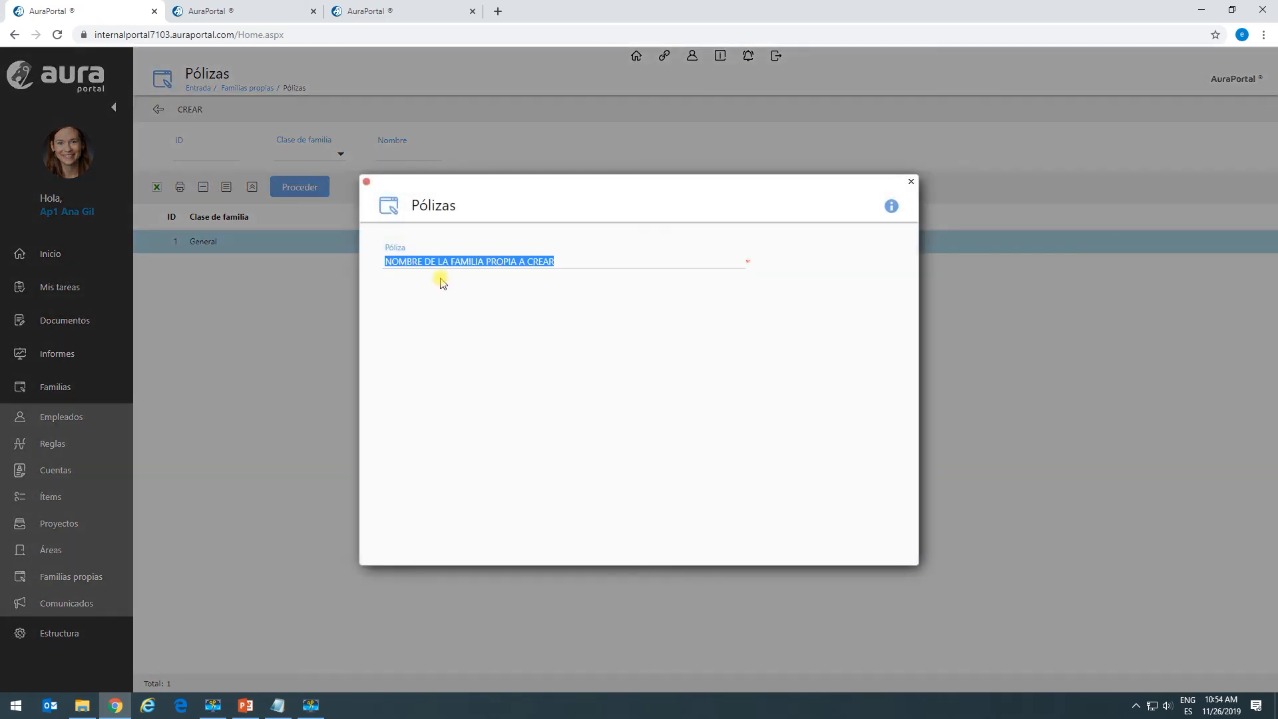
pyautogui.click(422, 285)
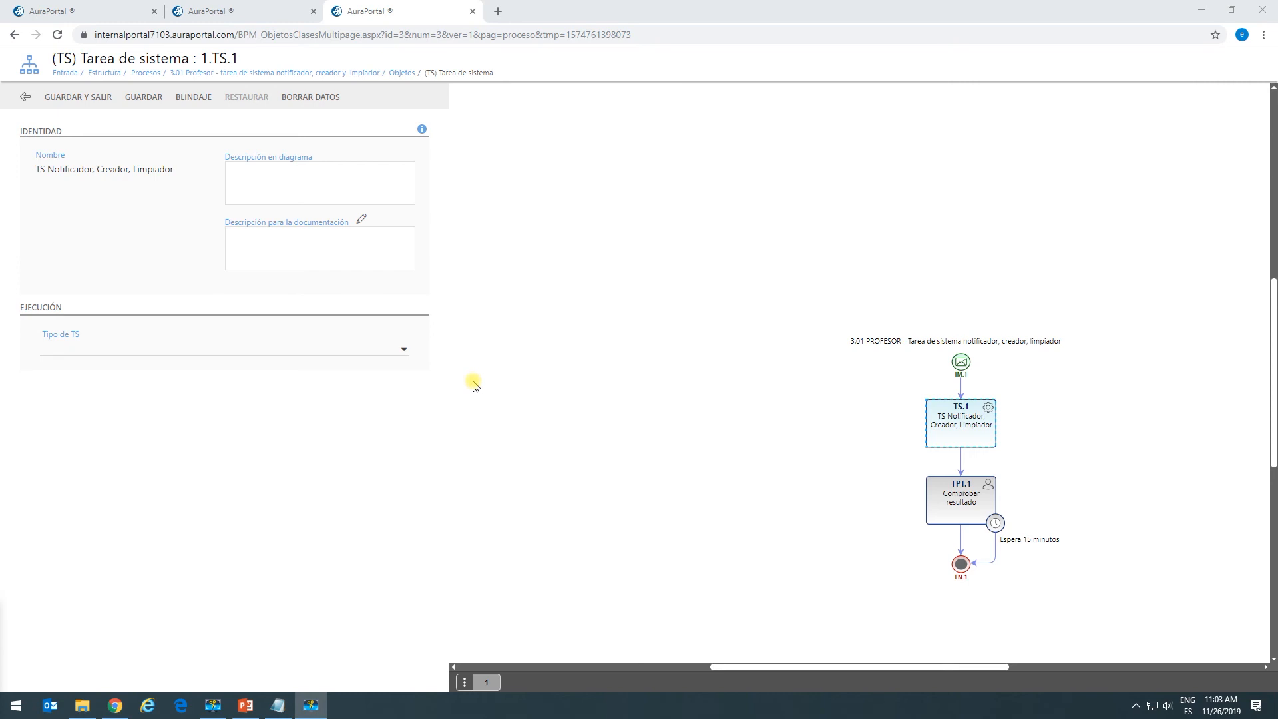
# Set TS.1 as CREADOR with function 'Copiar elemento de familia propia existente' and add a copy rule.
pyautogui.click(403, 349)
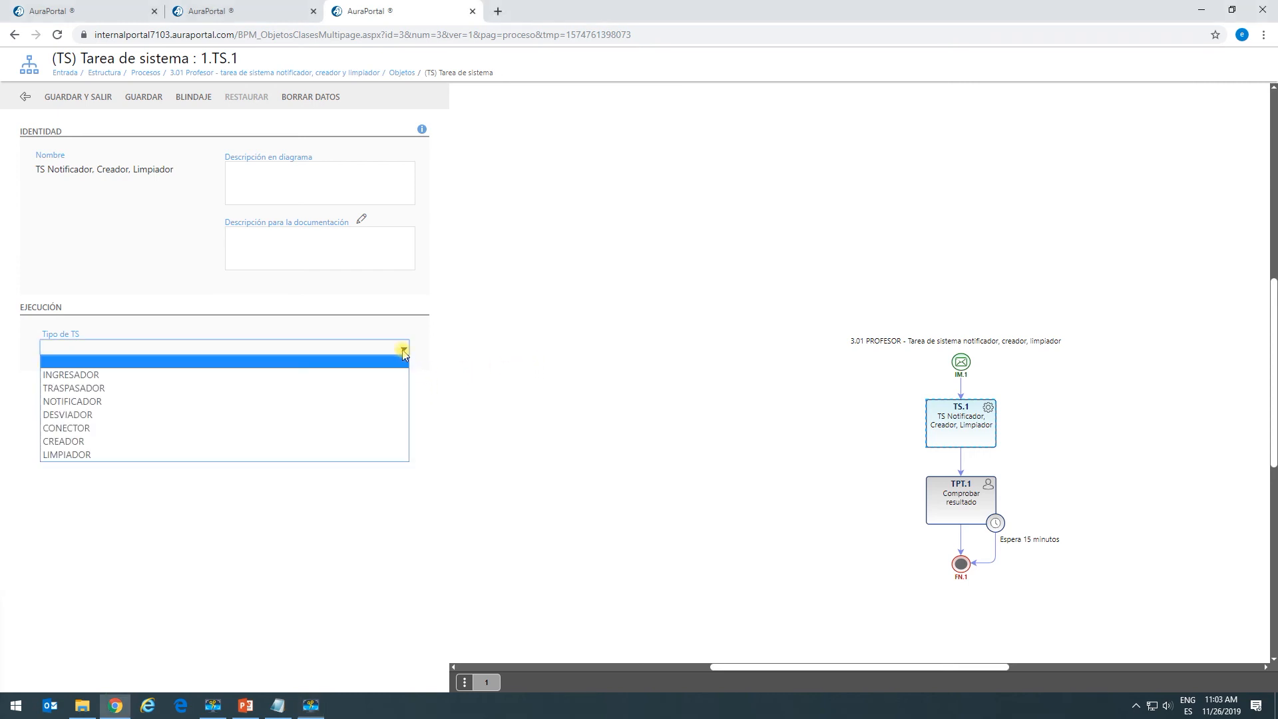
pyautogui.click(83, 443)
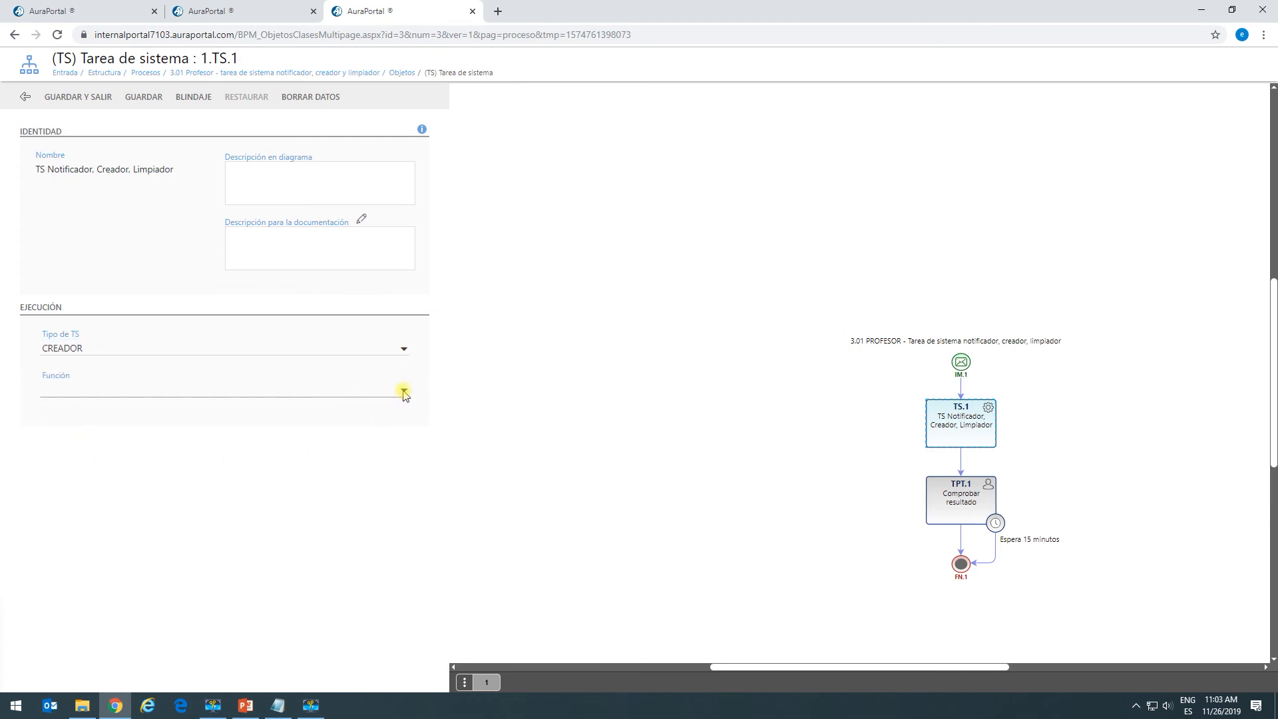
pyautogui.click(405, 393)
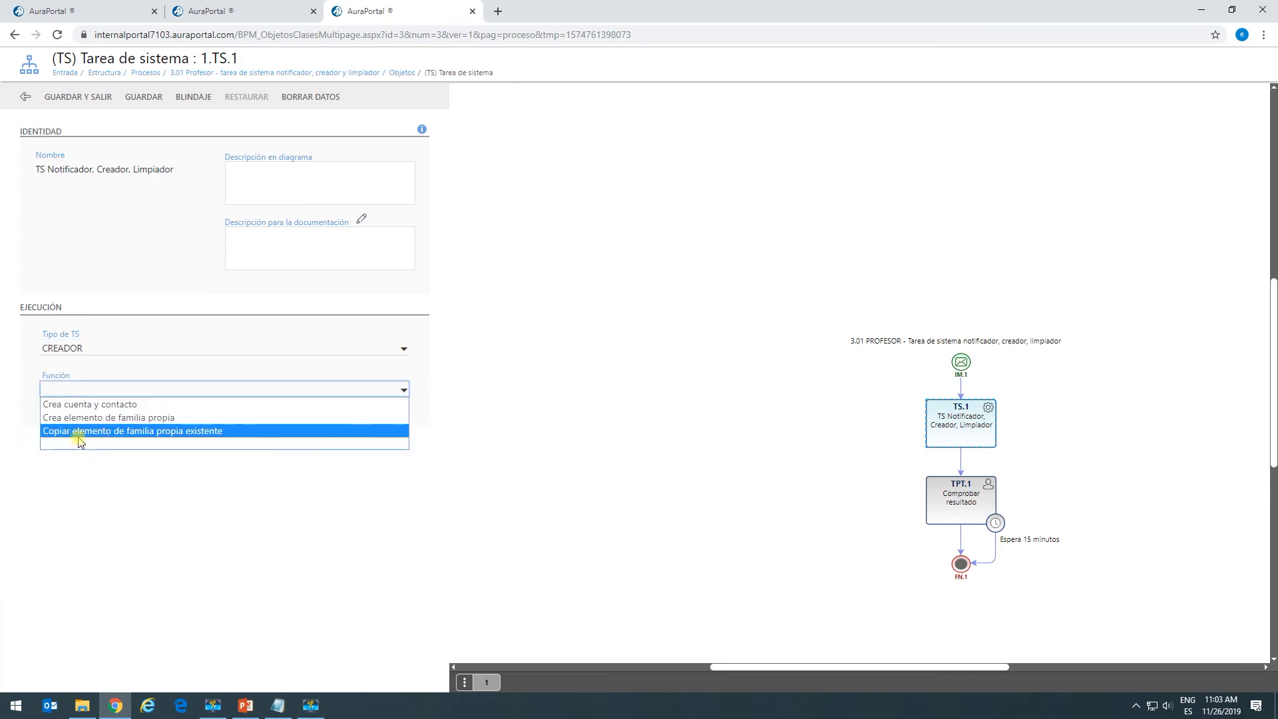
pyautogui.click(124, 437)
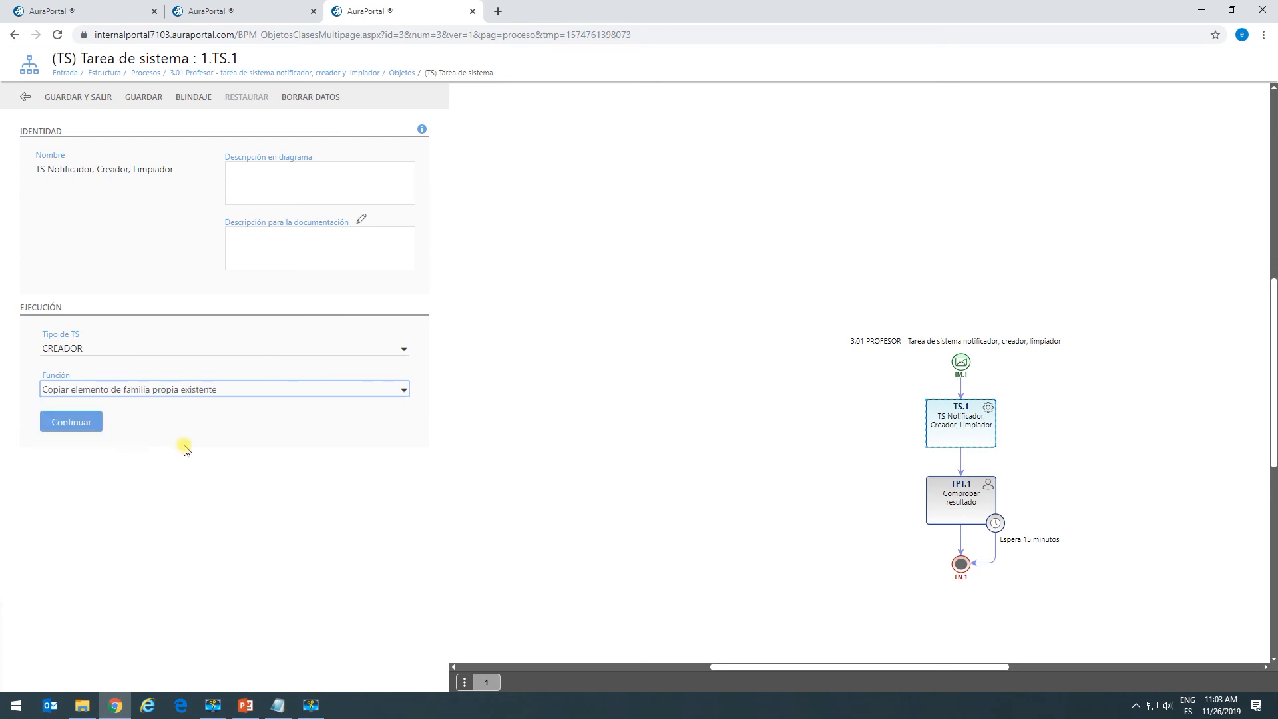
pyautogui.click(69, 423)
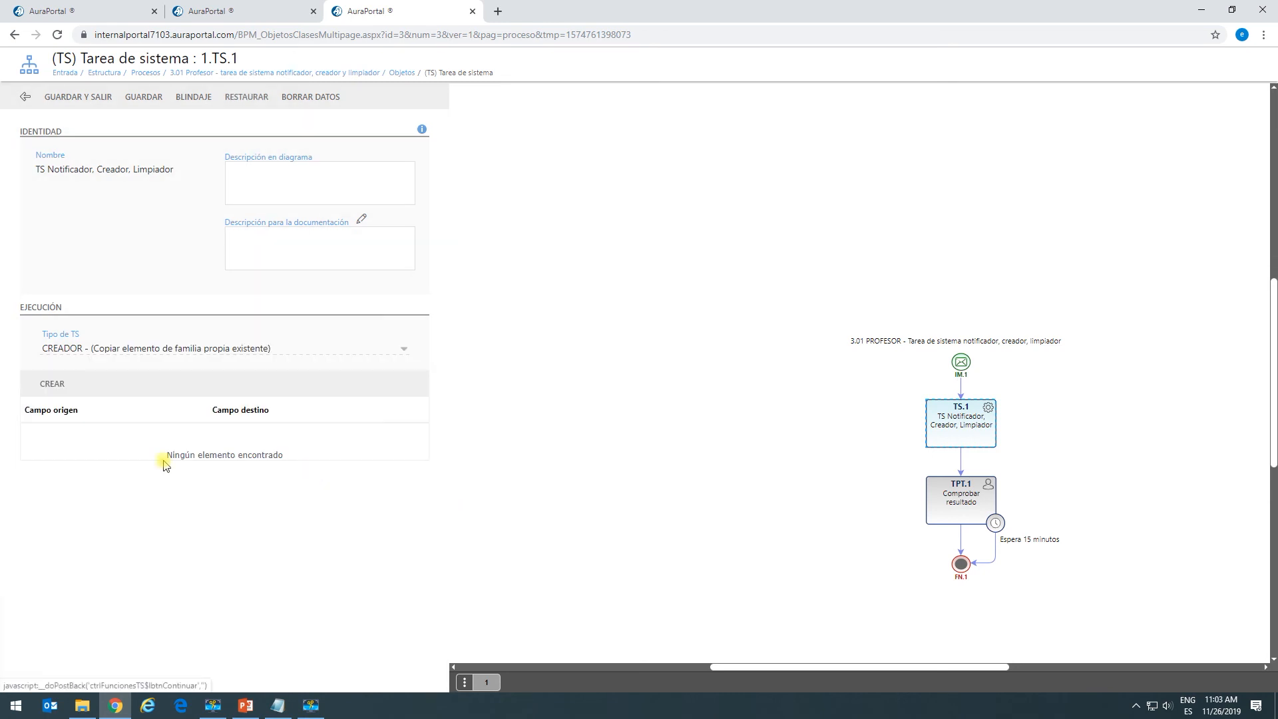
pyautogui.click(52, 384)
pyautogui.click(550, 292)
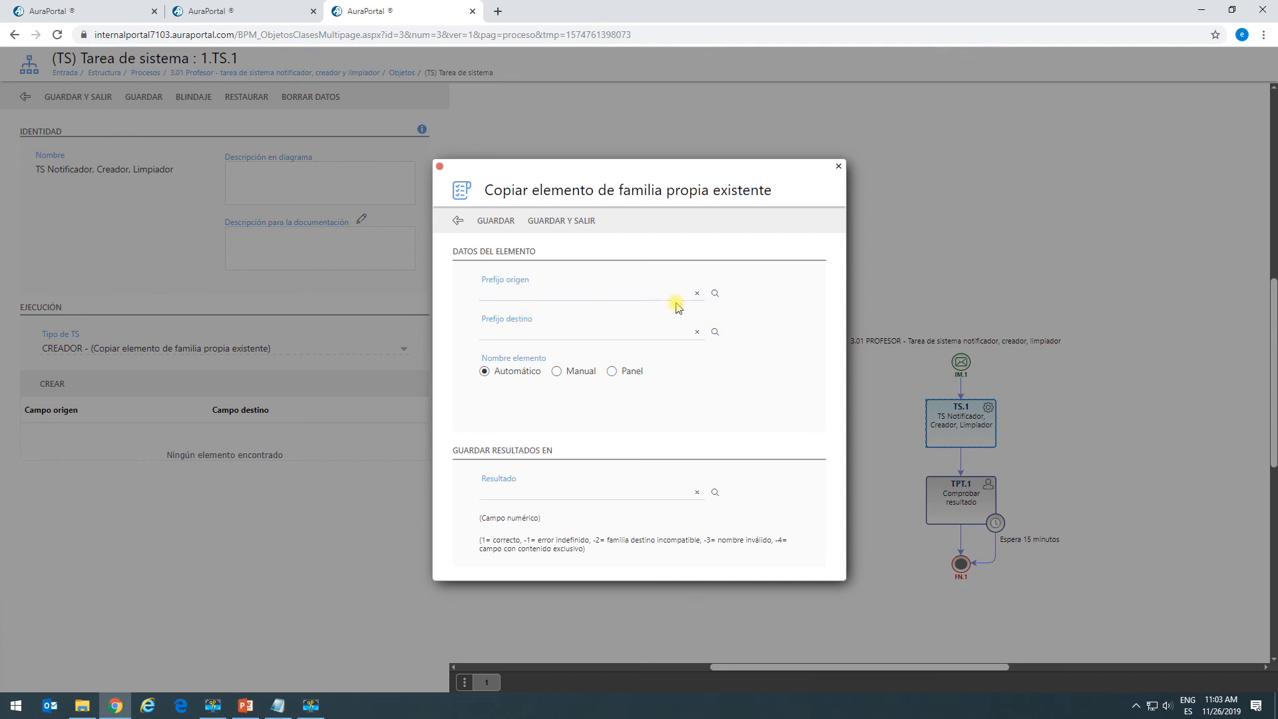
# Copy Póliza A into Póliza B, name it manually, store the result in Código de devolución 1, then save.
pyautogui.click(716, 293)
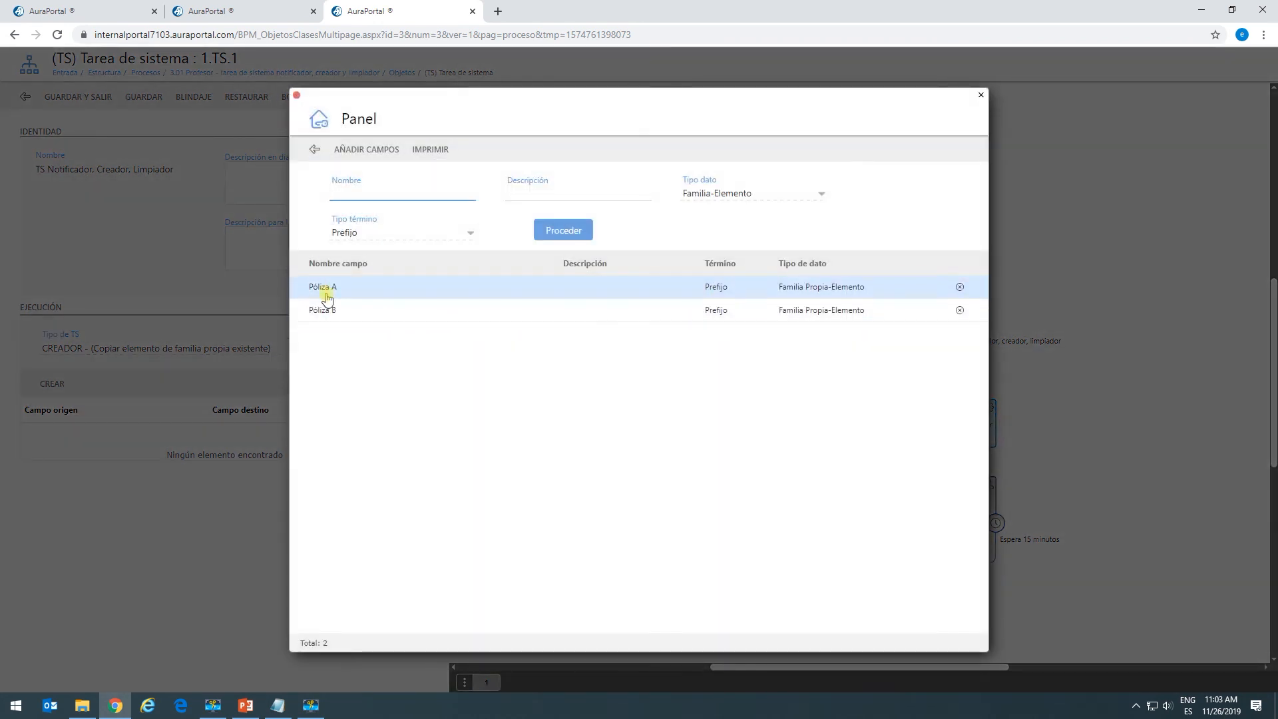
pyautogui.click(336, 288)
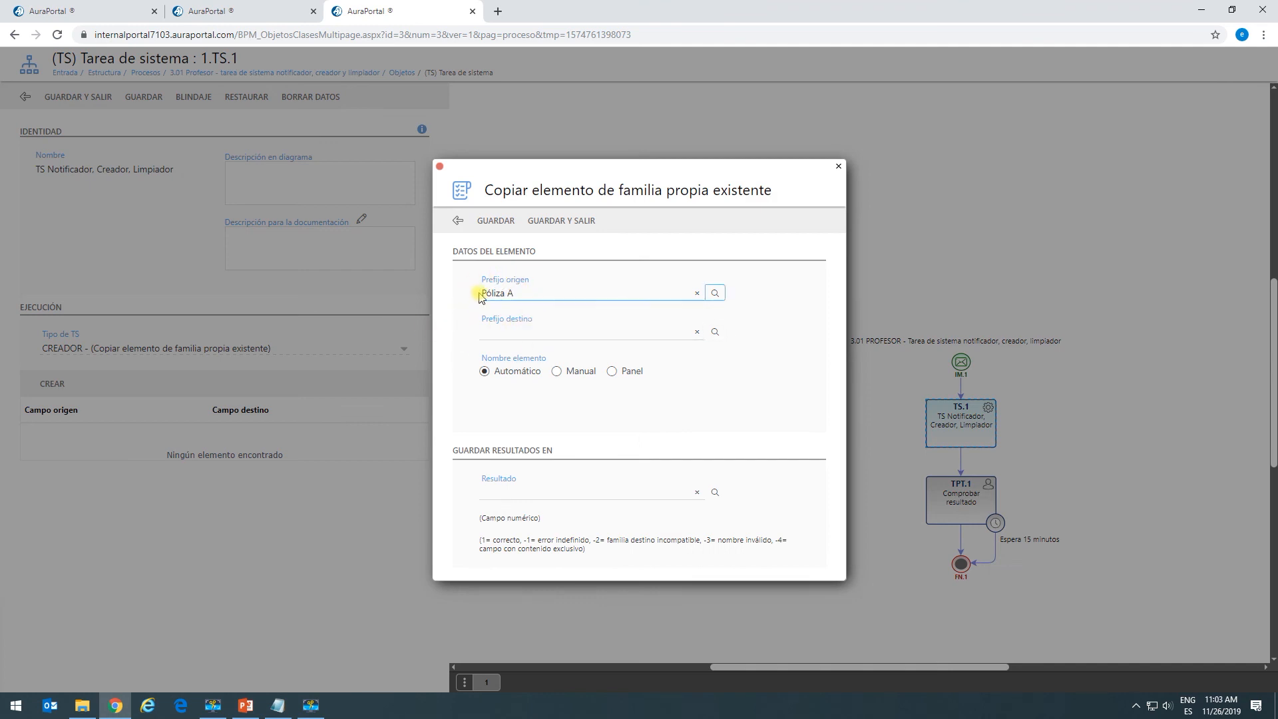
pyautogui.click(715, 332)
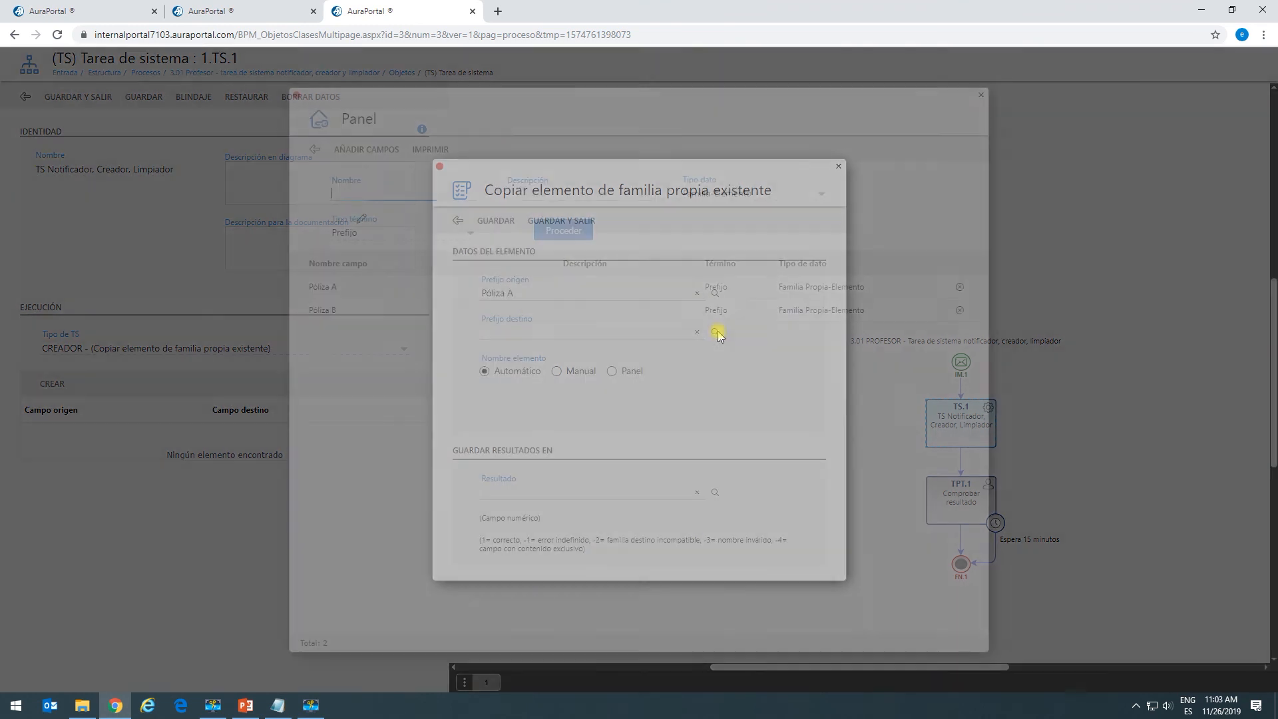
pyautogui.click(326, 310)
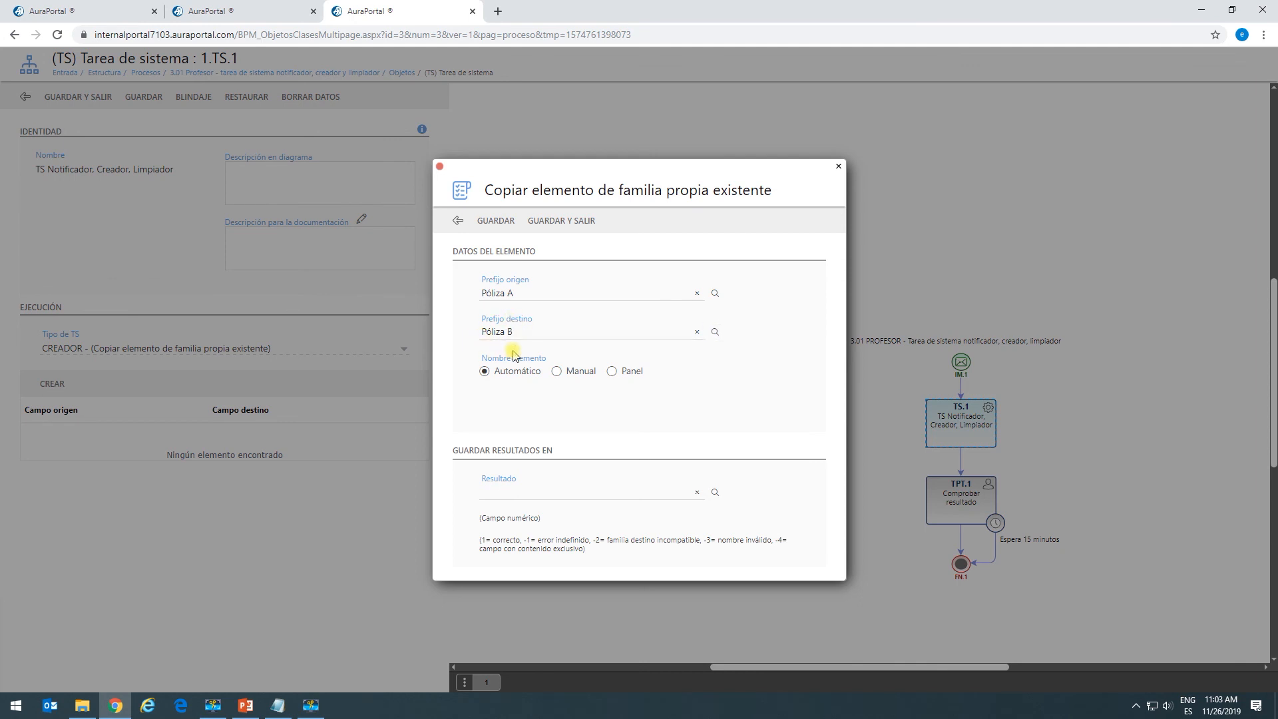
pyautogui.click(557, 371)
pyautogui.click(507, 411)
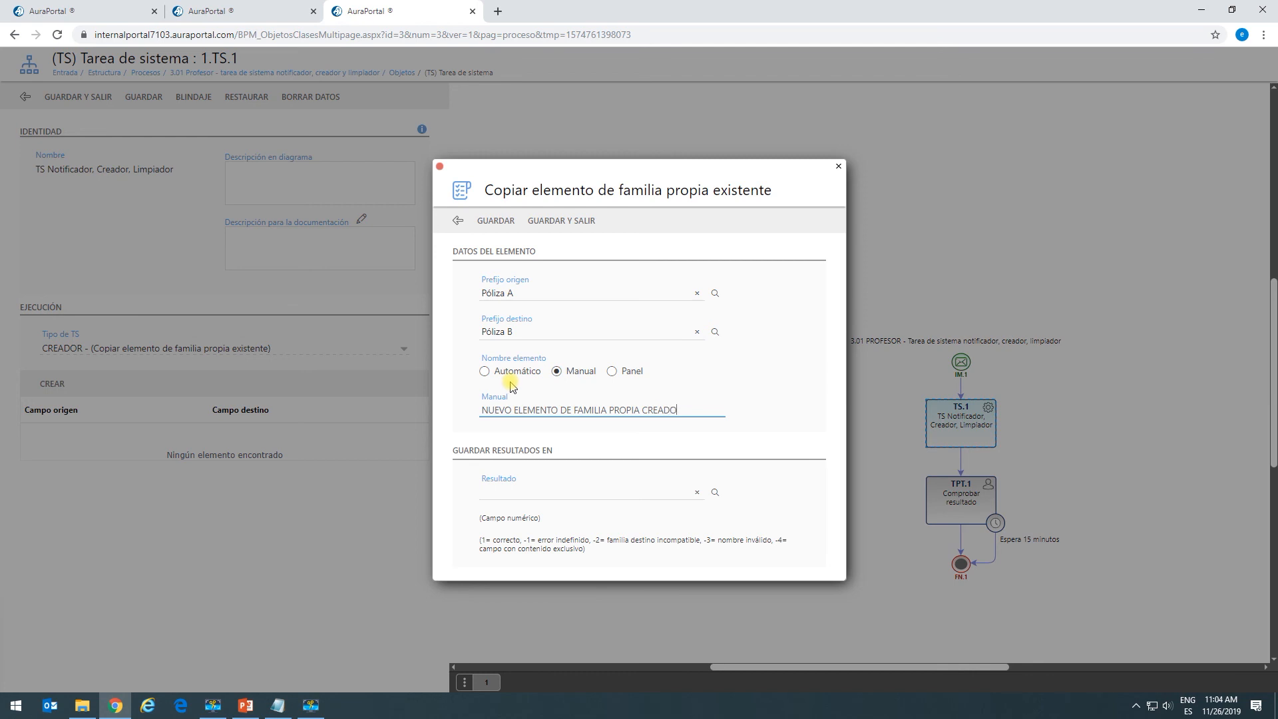
pyautogui.click(716, 493)
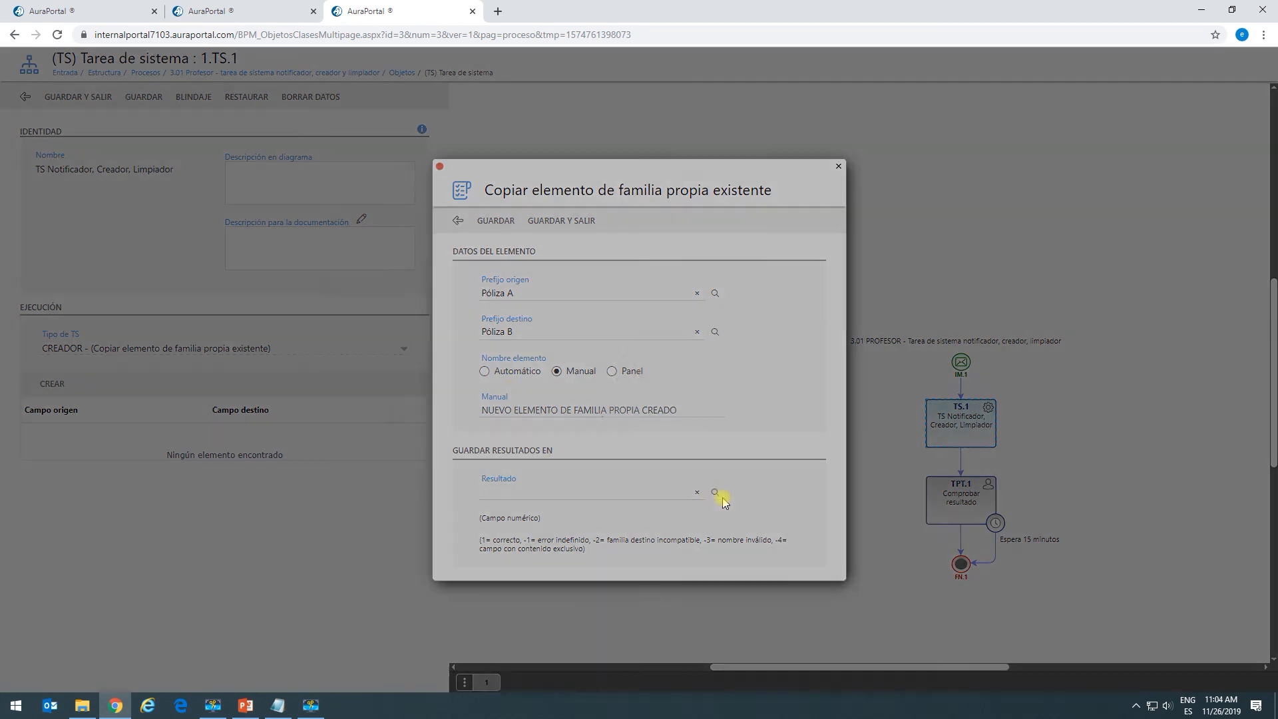
pyautogui.click(363, 363)
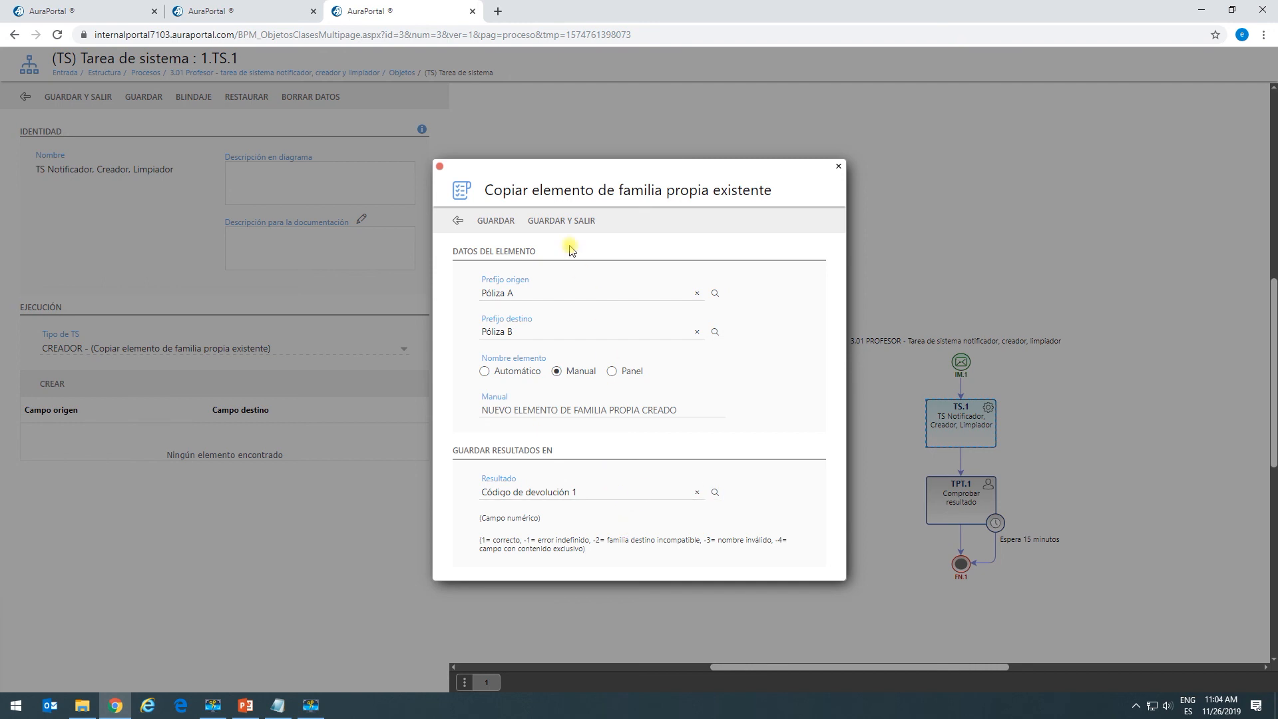
pyautogui.click(569, 220)
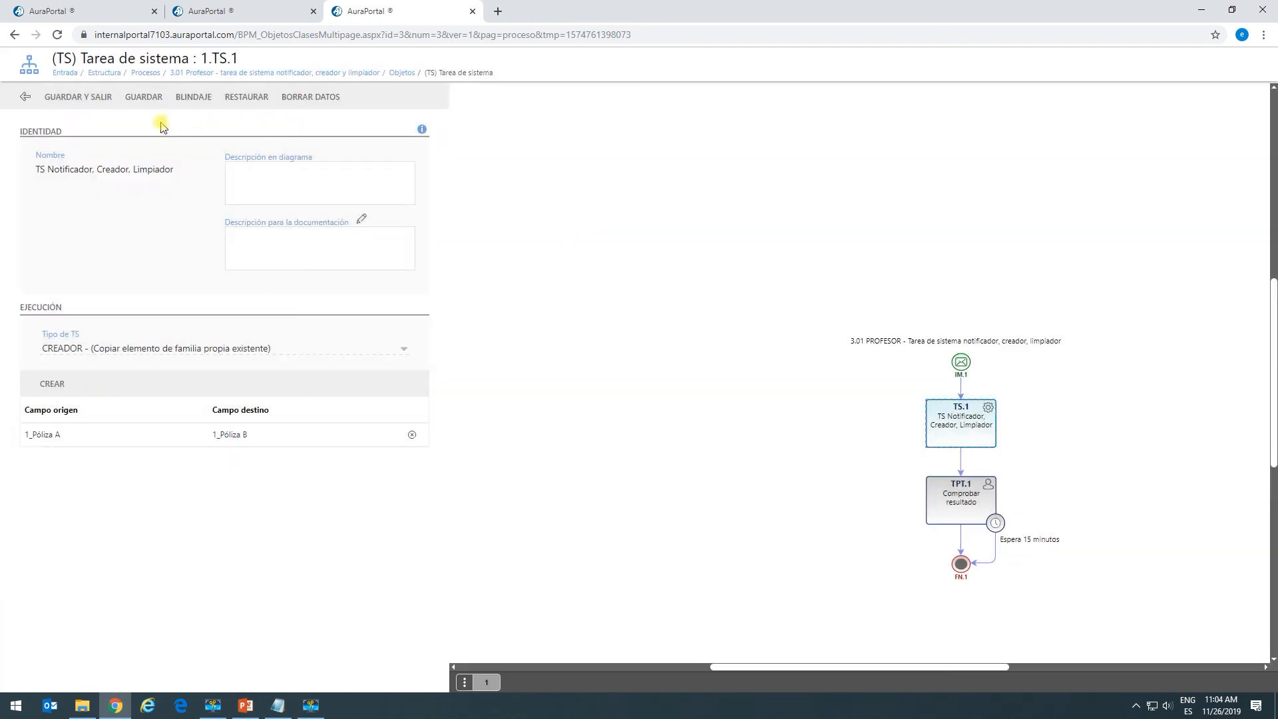
# Save the TS.1 system task configuration.
pyautogui.click(151, 96)
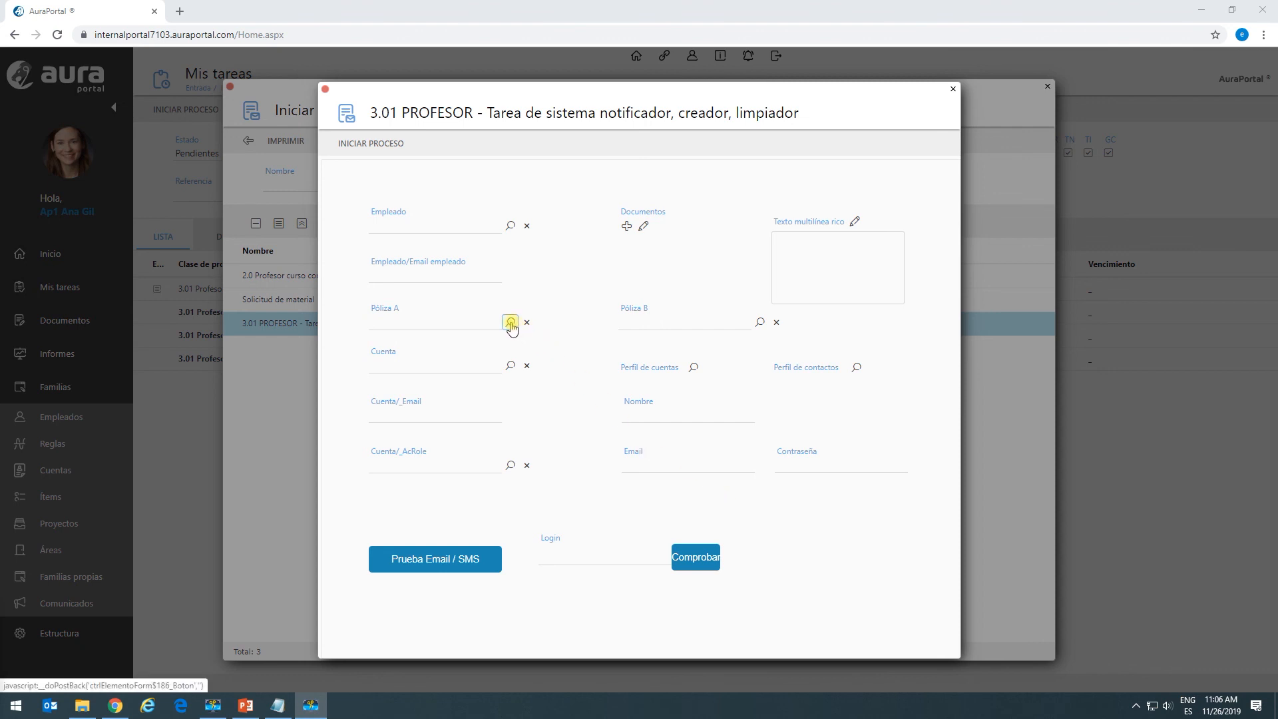
# Set Póliza A to the existing Pólizas element NOMBRE DE LA FAMILIA PROPIA A CREAR.
pyautogui.moveTo(398, 307); pyautogui.dragTo(371, 306)
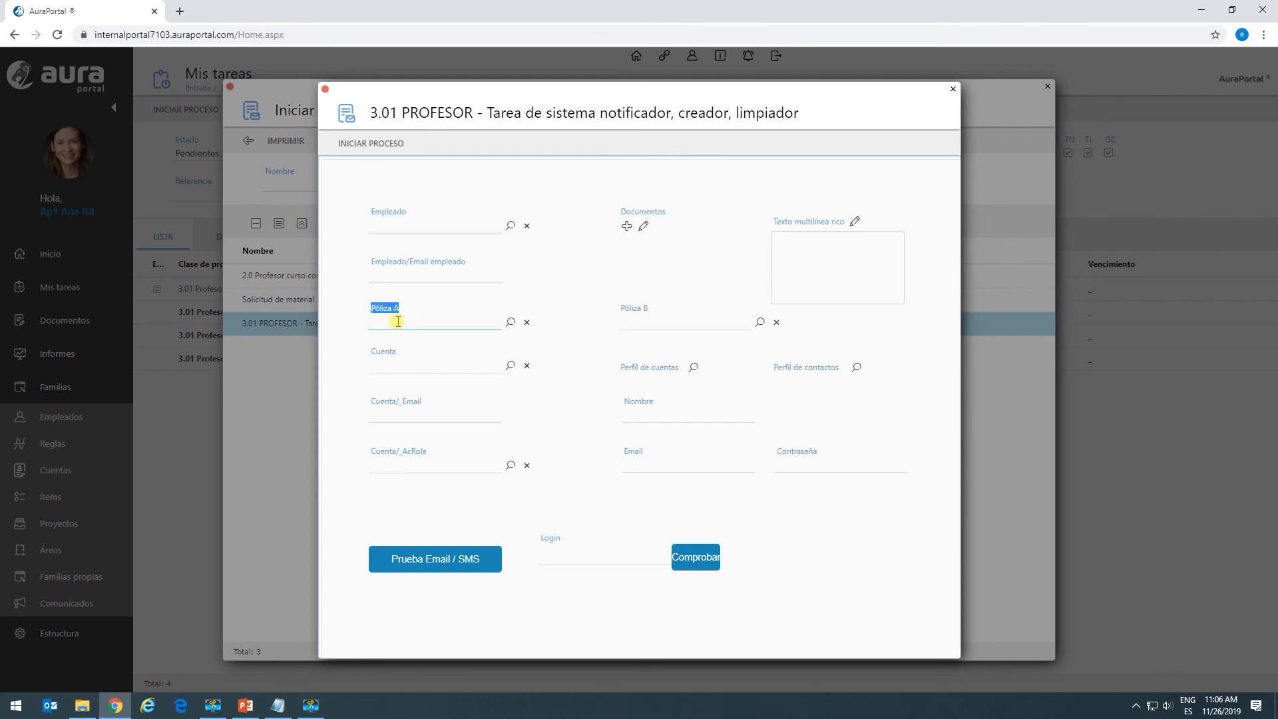
pyautogui.click(510, 322)
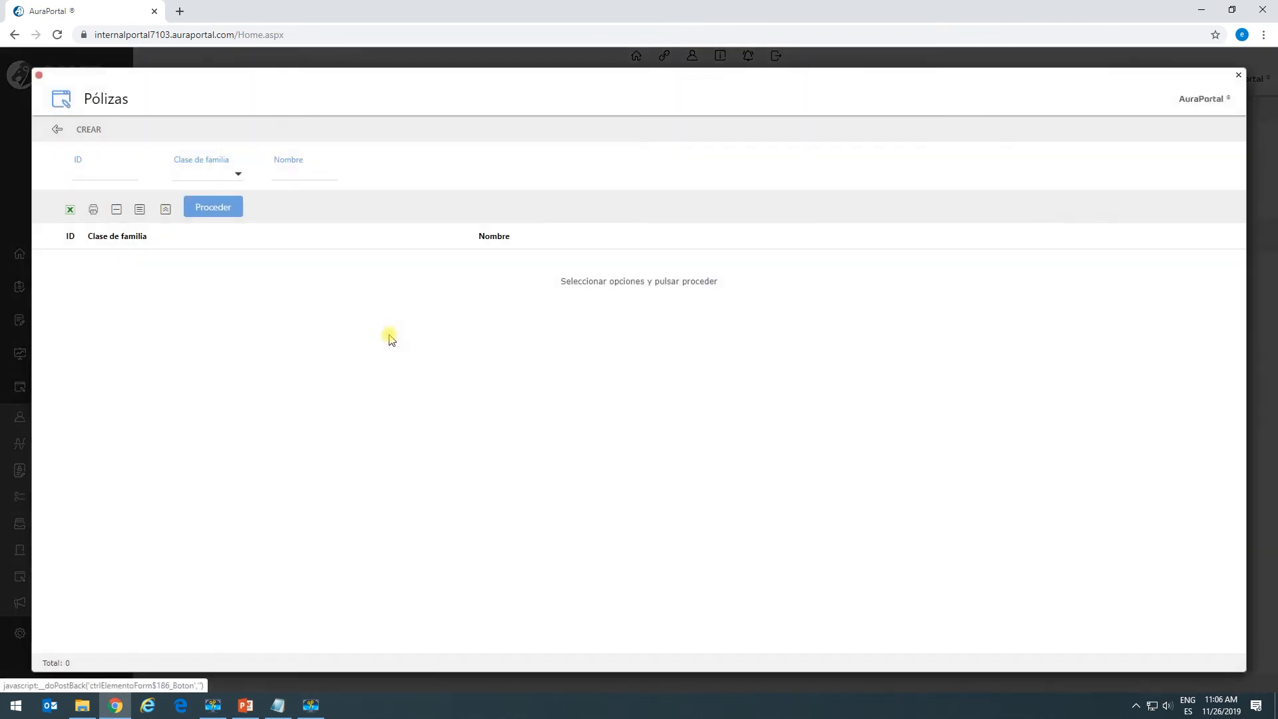
pyautogui.click(212, 207)
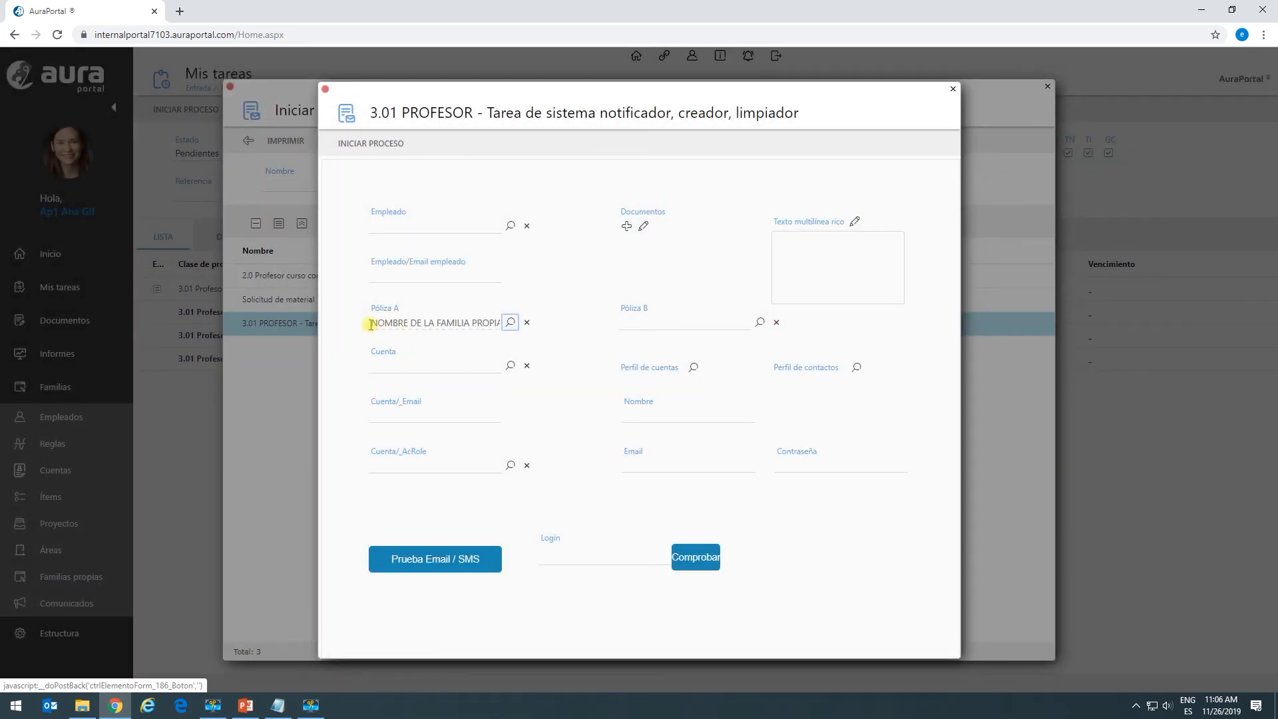
pyautogui.moveTo(373, 324); pyautogui.dragTo(510, 321)
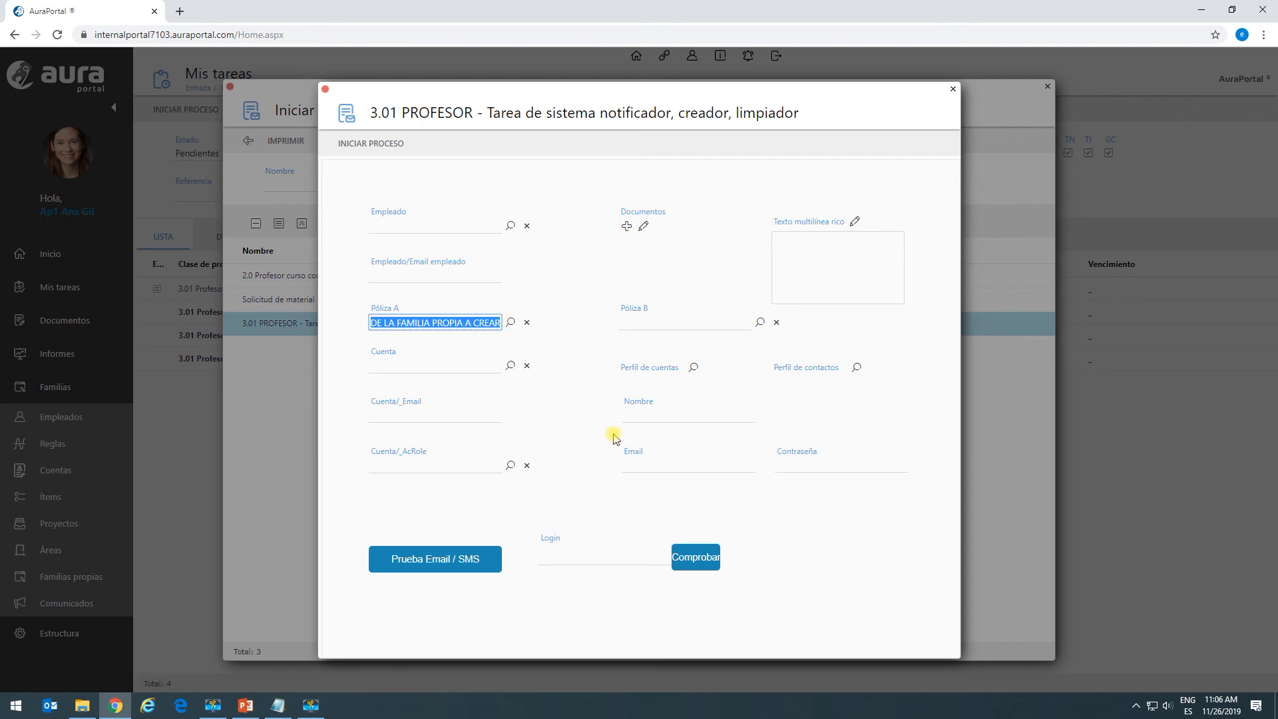
# Enter 'NUEVO ELEMENTO COPIADO DE FAMILIA PROPIA POLOZAS' as the new name, fix the typo, and launch the process.
pyautogui.click(640, 415)
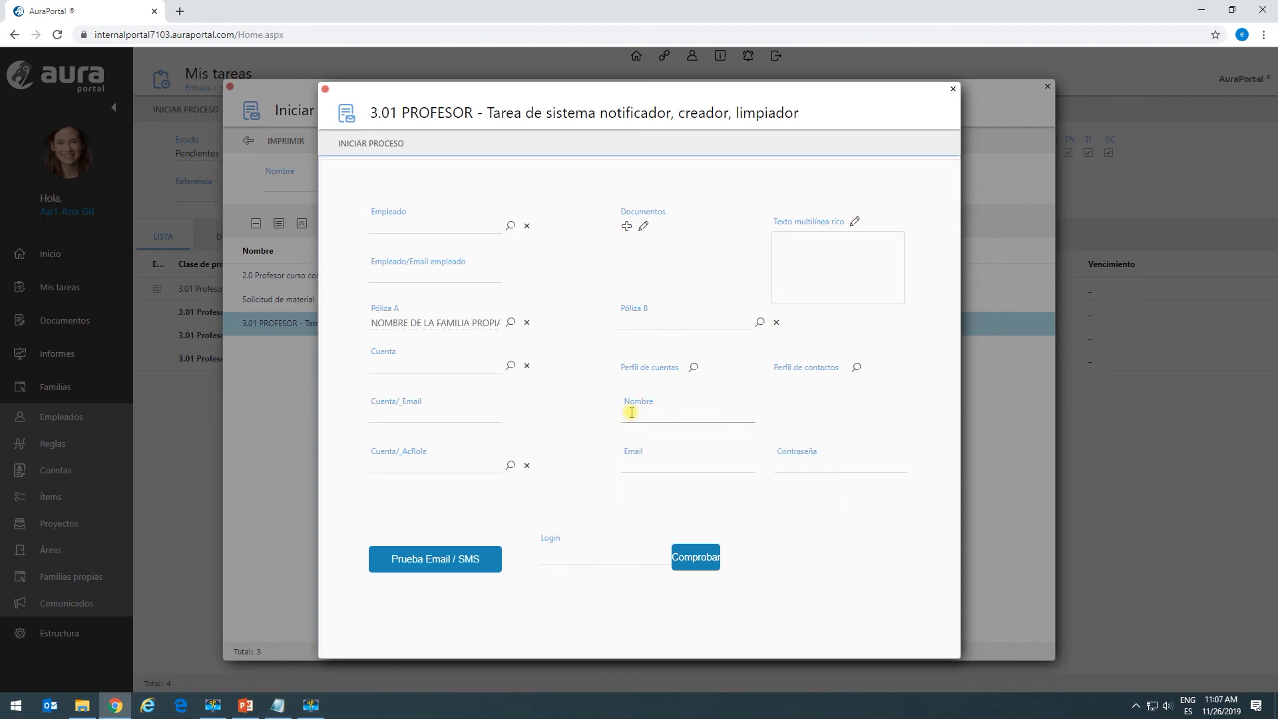
pyautogui.write('NUEVO ELEMENTO')
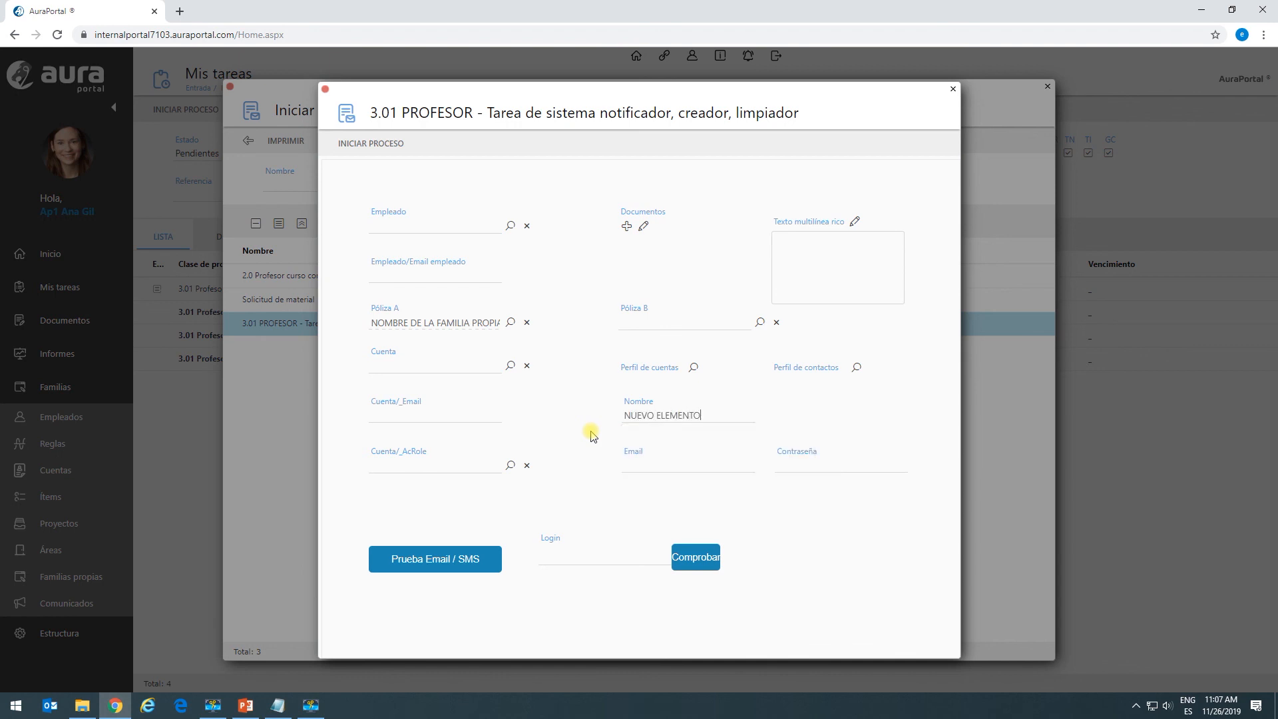
pyautogui.write(' COPIADO DE FAMILIA P')
pyautogui.write('ROPIA POLOZAS')
pyautogui.press('BackSpace')
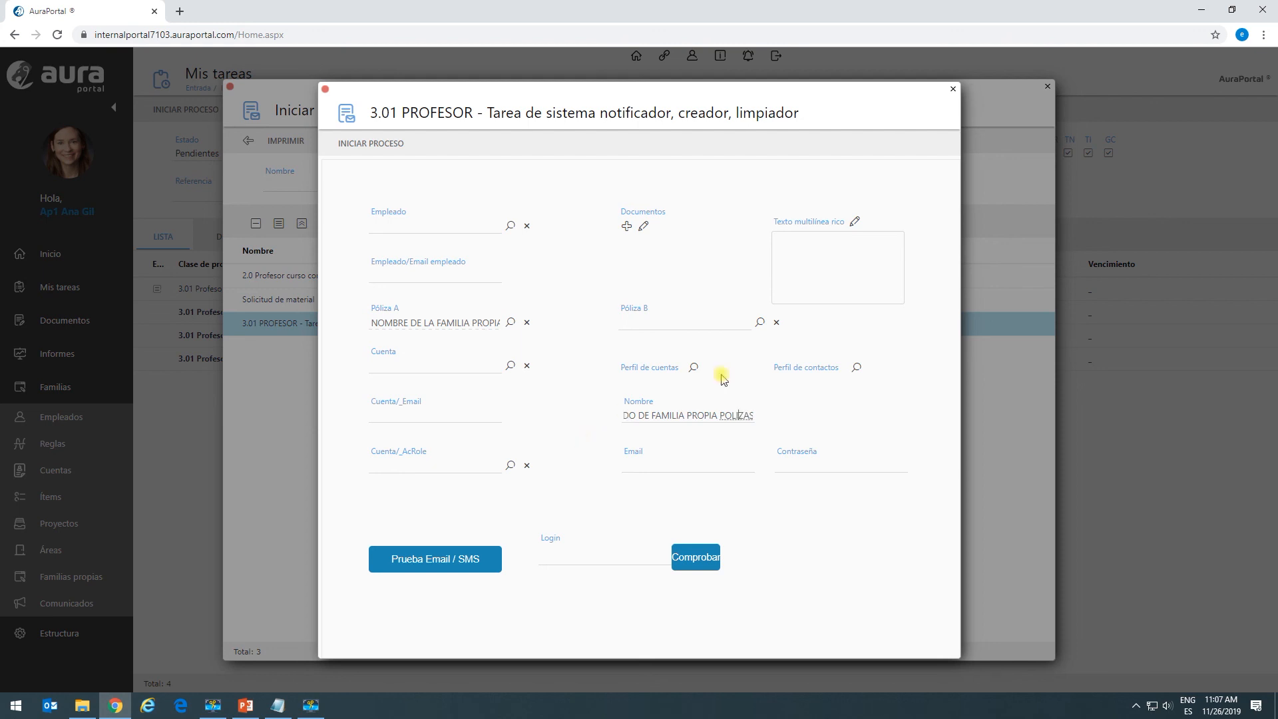
pyautogui.click(360, 148)
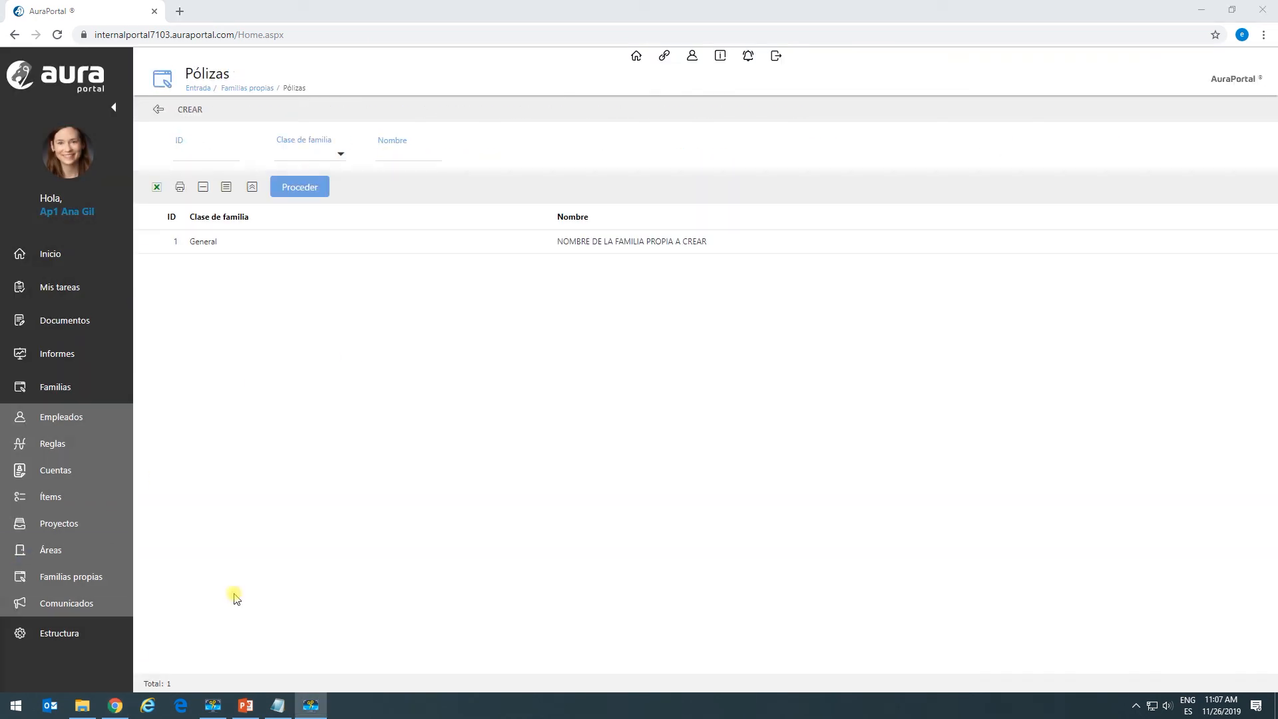
# Refresh the Pólizas list until element 5, NUEVO ELEMENTO DE FAMILIA PROPIA CREADO, appears, then open its record.
pyautogui.click(295, 195)
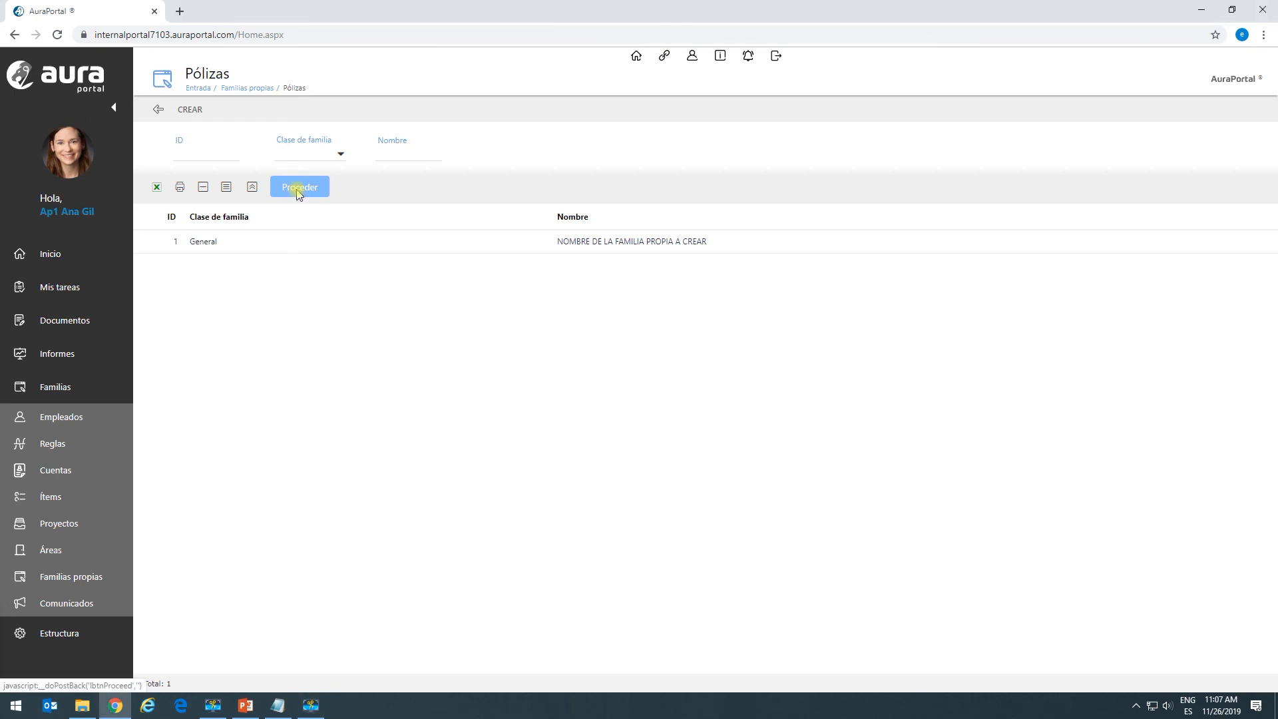
pyautogui.click(299, 193)
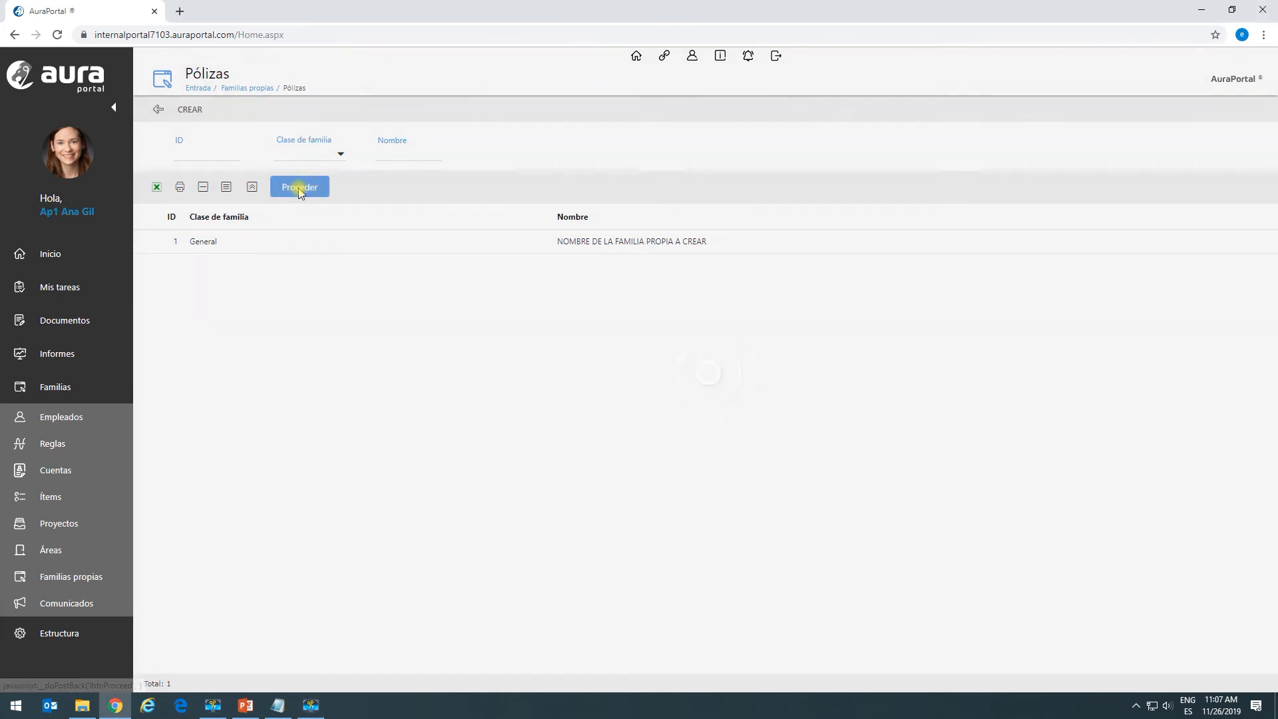
pyautogui.click(299, 192)
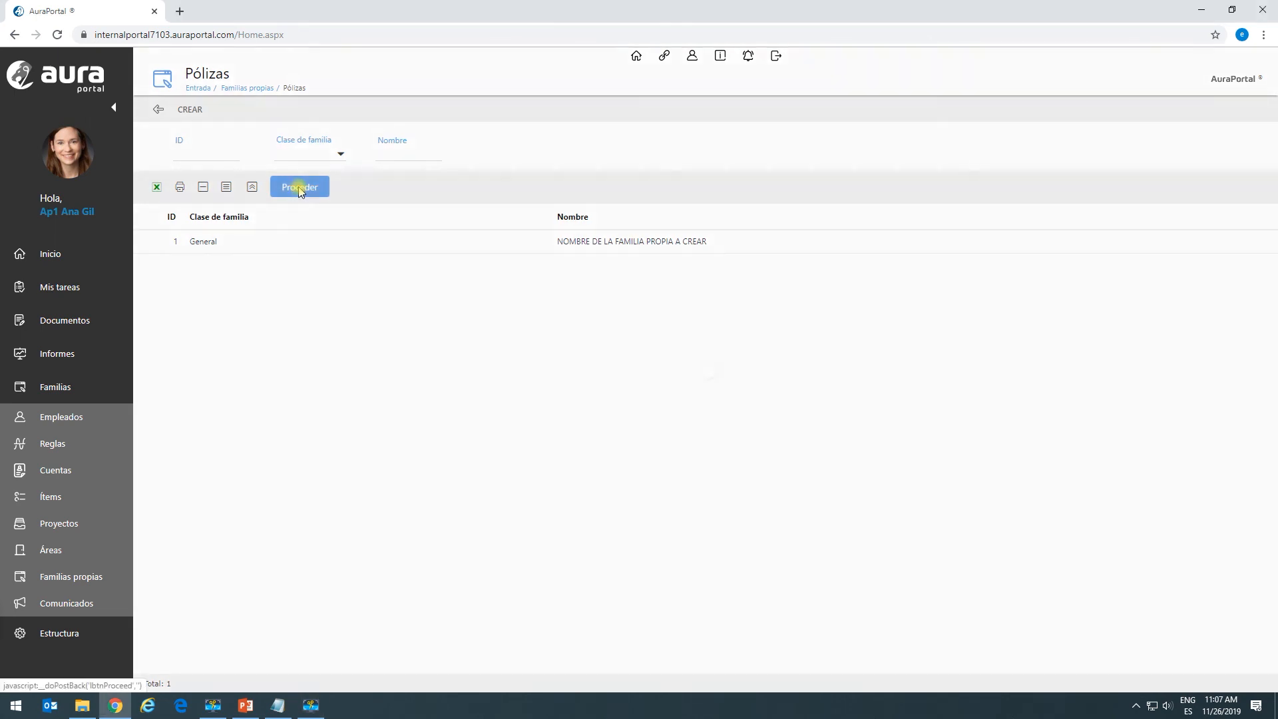
pyautogui.click(299, 192)
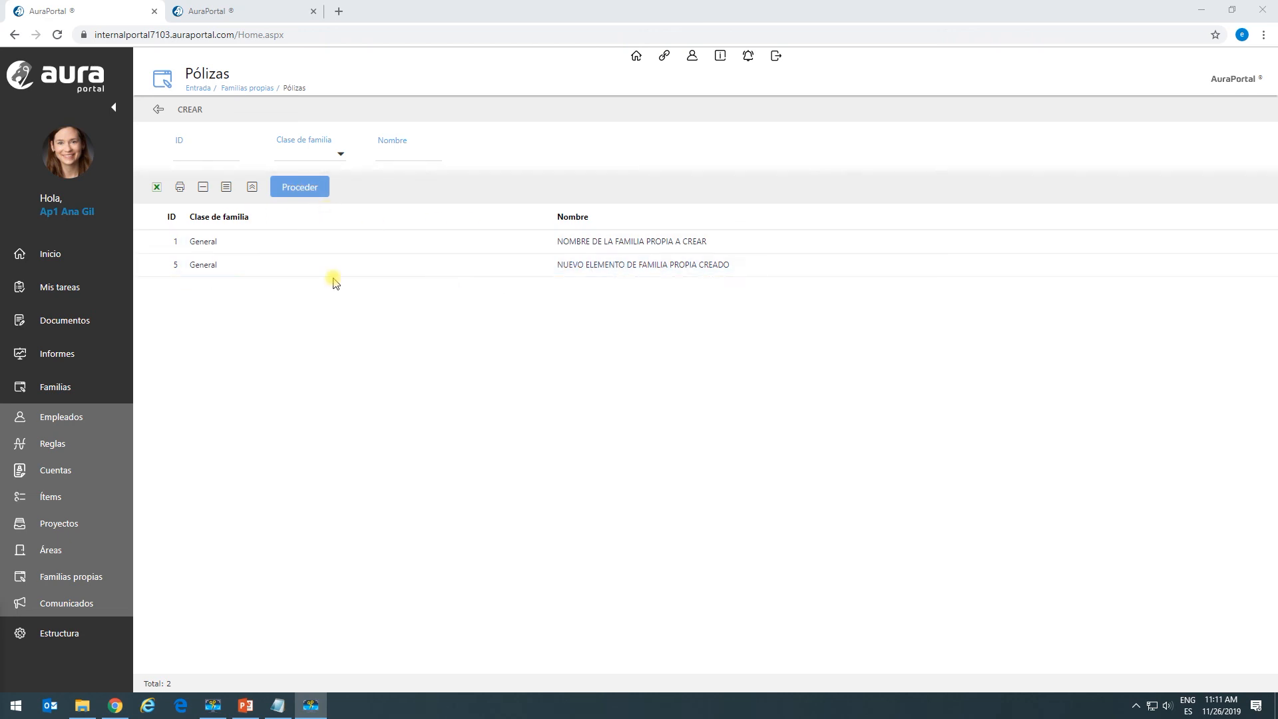
pyautogui.click(273, 266)
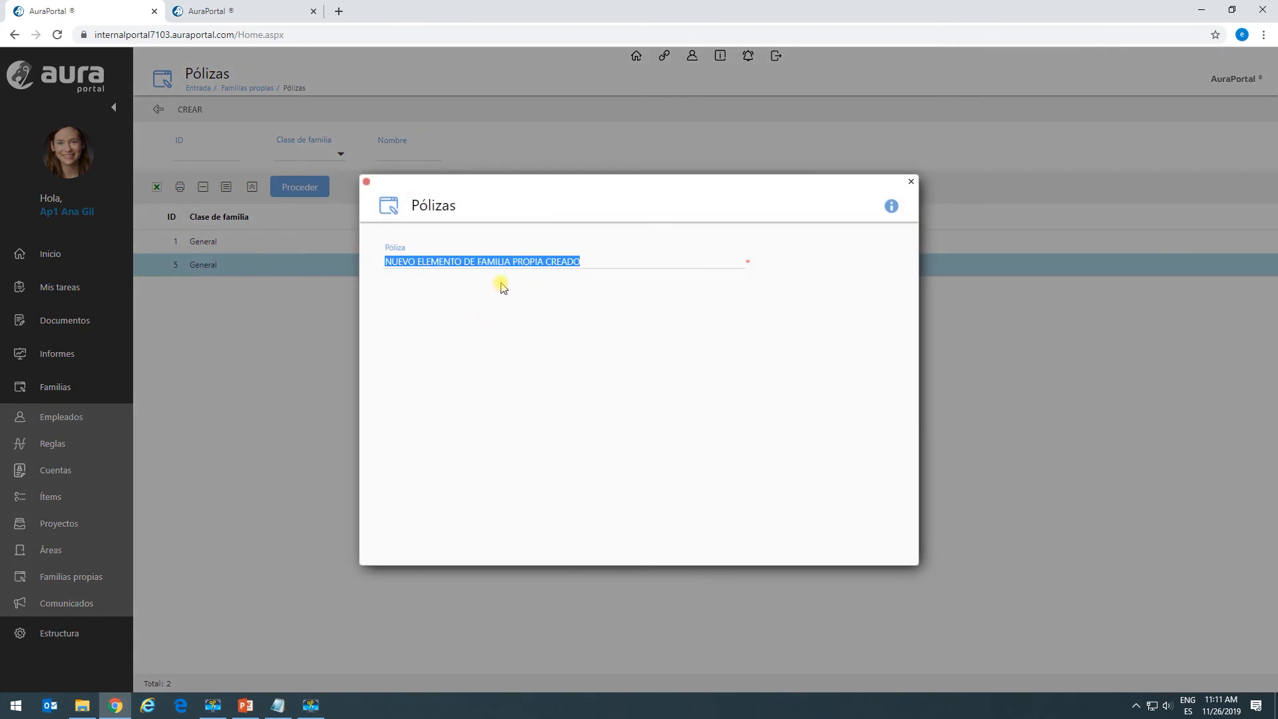
pyautogui.click(588, 265)
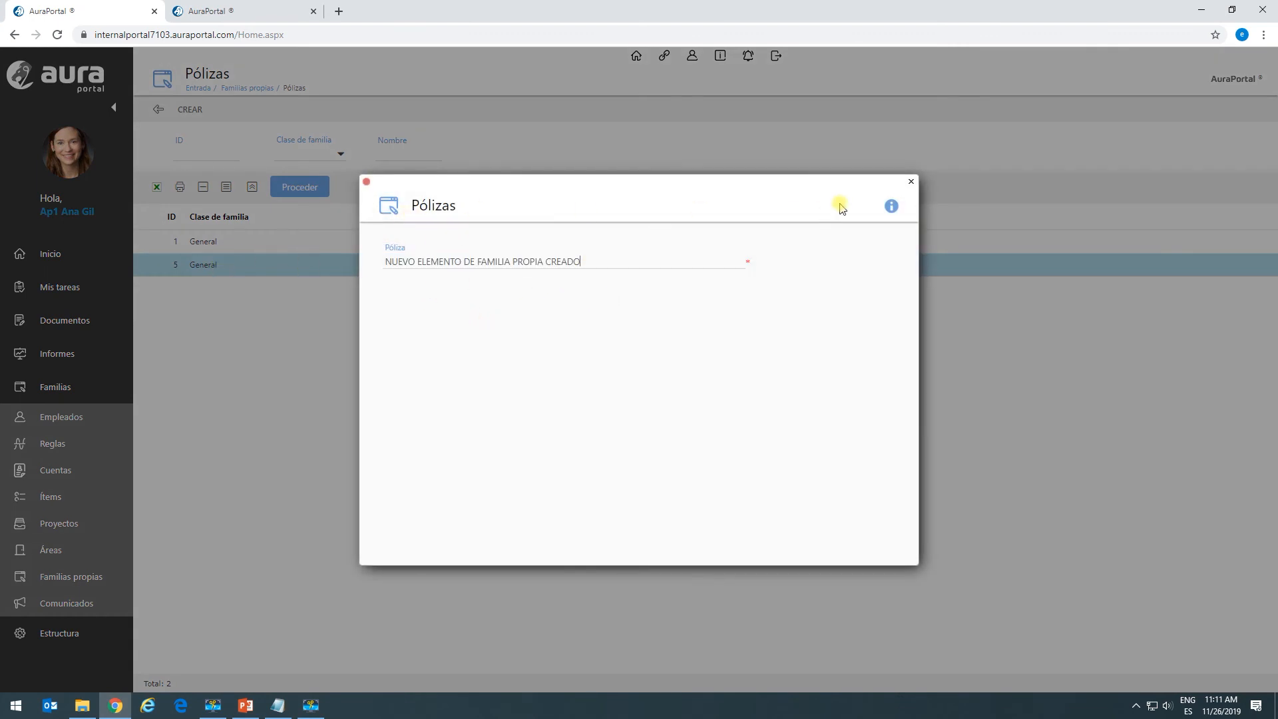